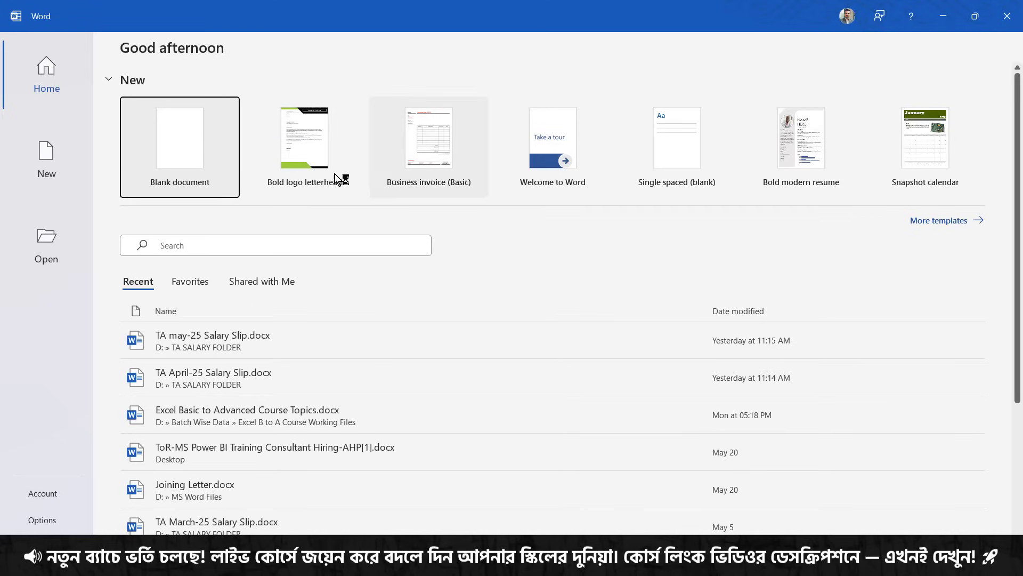
Create a new blank document
left_click(199, 151)
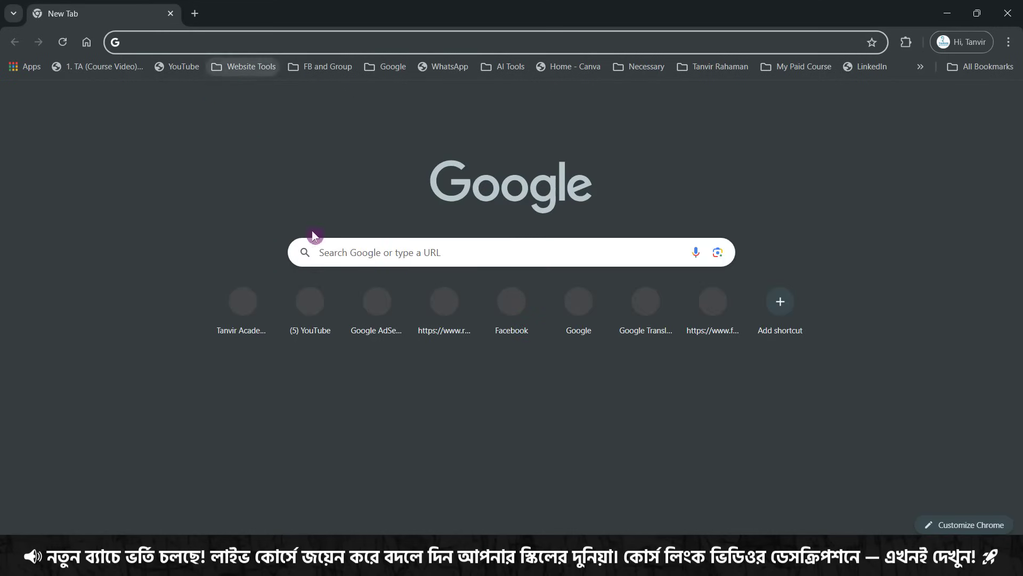
Switch to Chrome, search Google for "chatgpt" and open the chatgpt.com result
left_click(397, 260)
type("chatgpt")
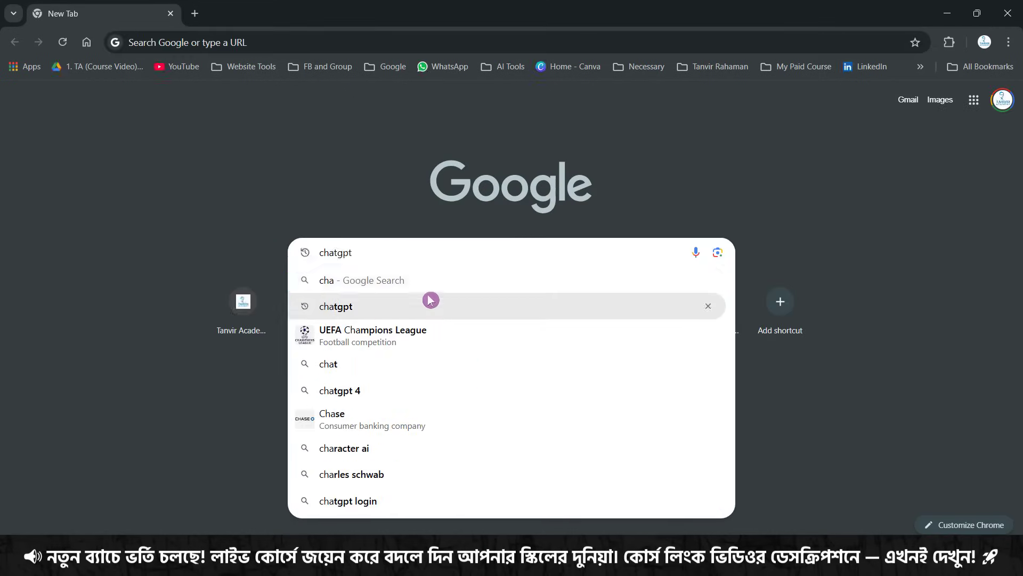
left_click(432, 298)
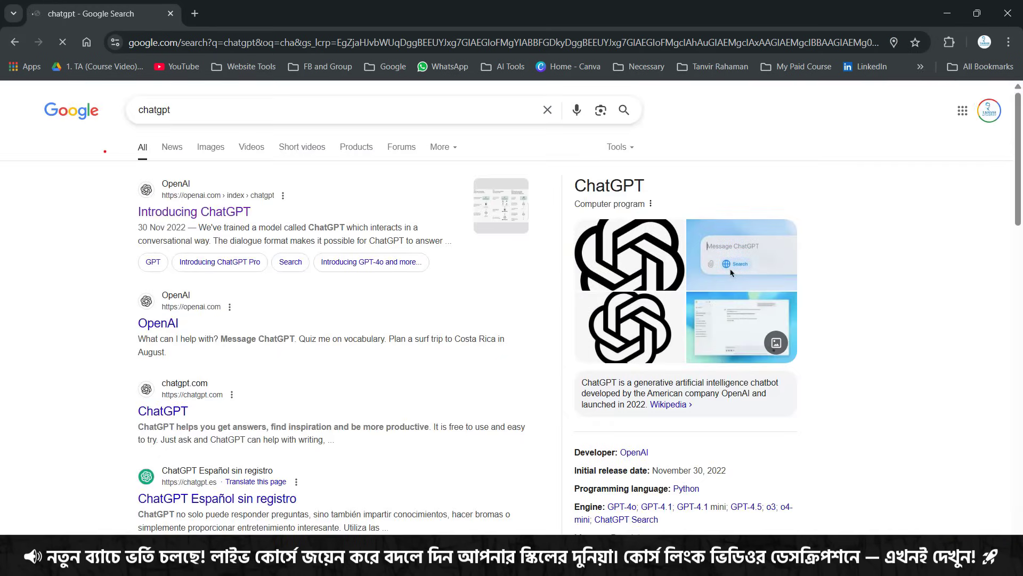
mouse_move(105, 151)
left_mouse_down()
mouse_move(469, 466)
mouse_move(534, 480)
left_mouse_up()
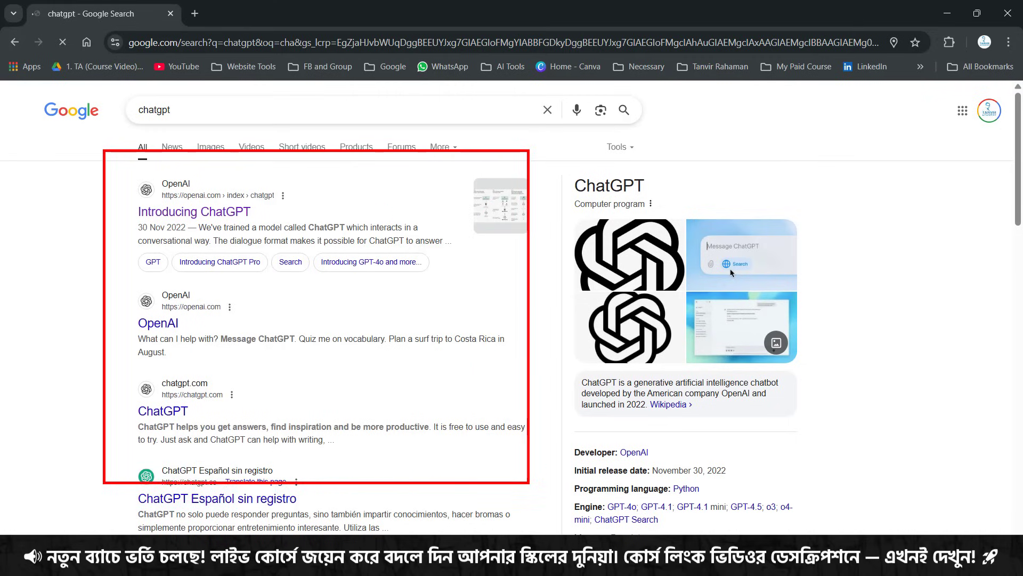
key("Escape")
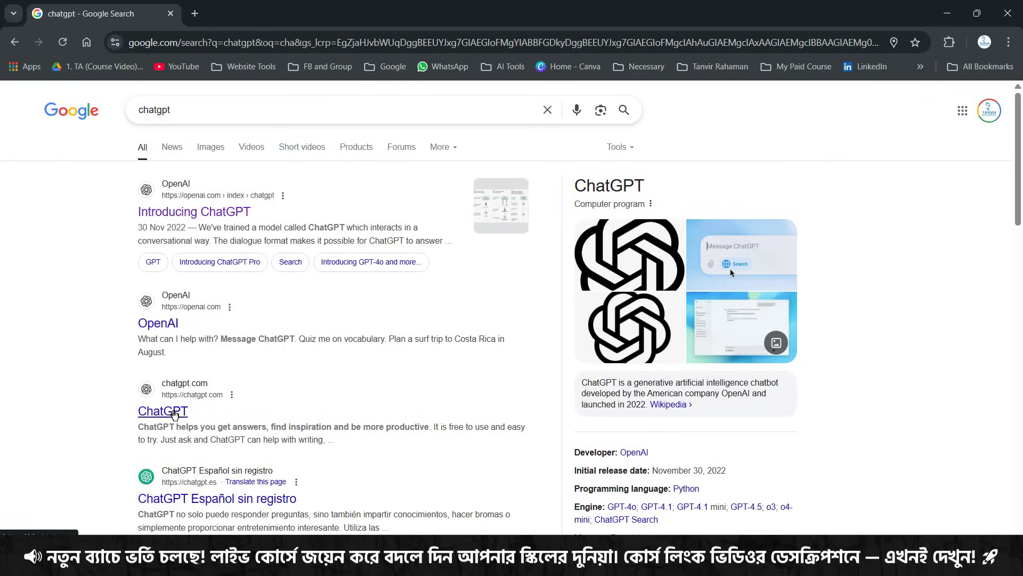
left_click(202, 400)
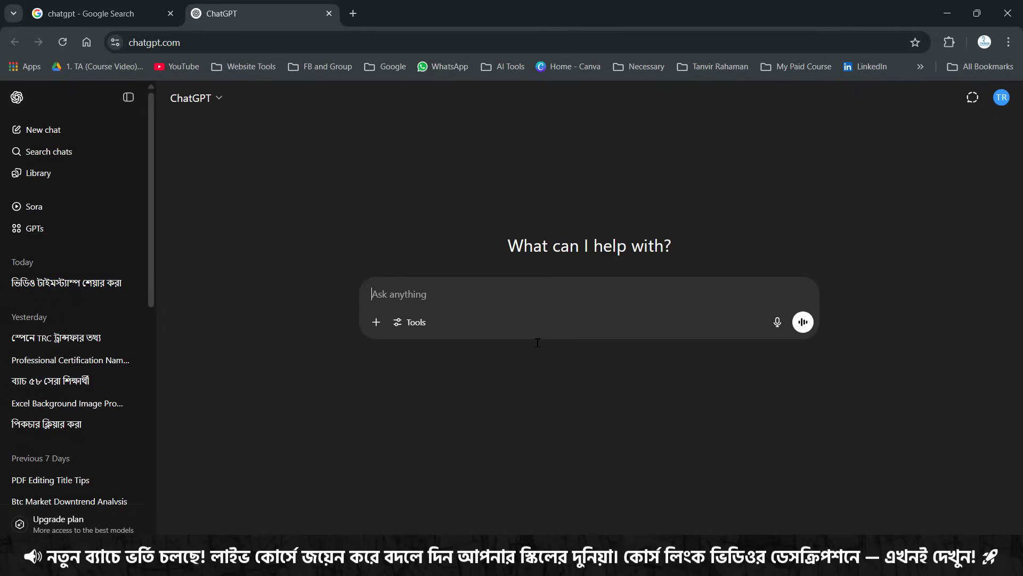
Search Google for "translate" in a new tab and open Google Translate from the results
left_click(354, 14)
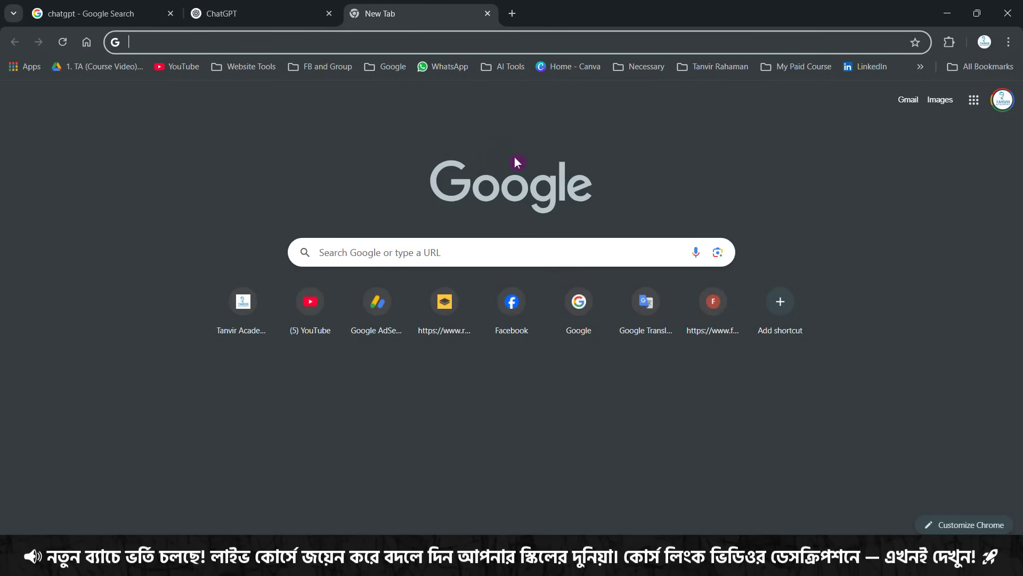
left_click(397, 74)
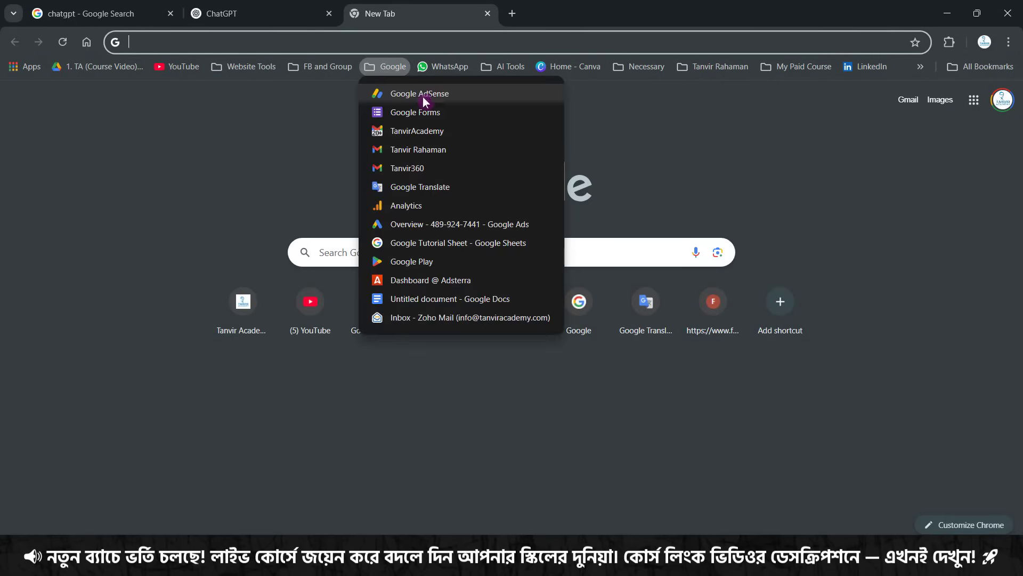
left_click(320, 252)
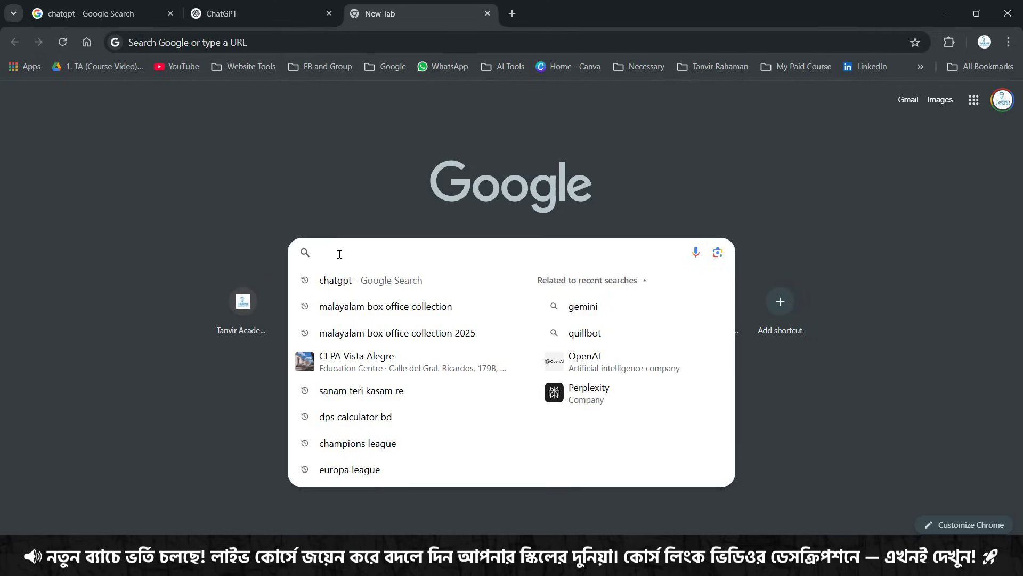
type("tr")
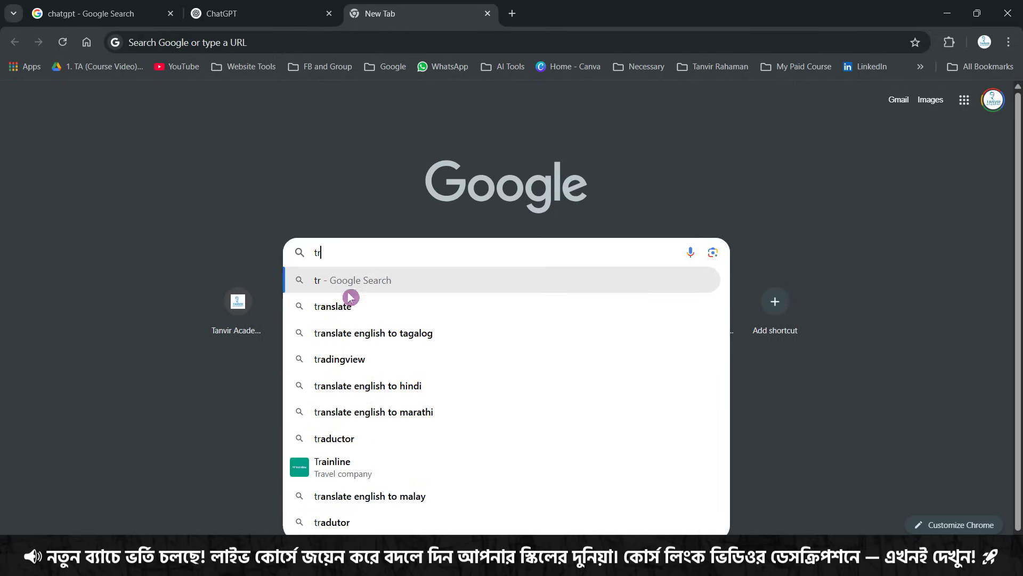
left_click(346, 303)
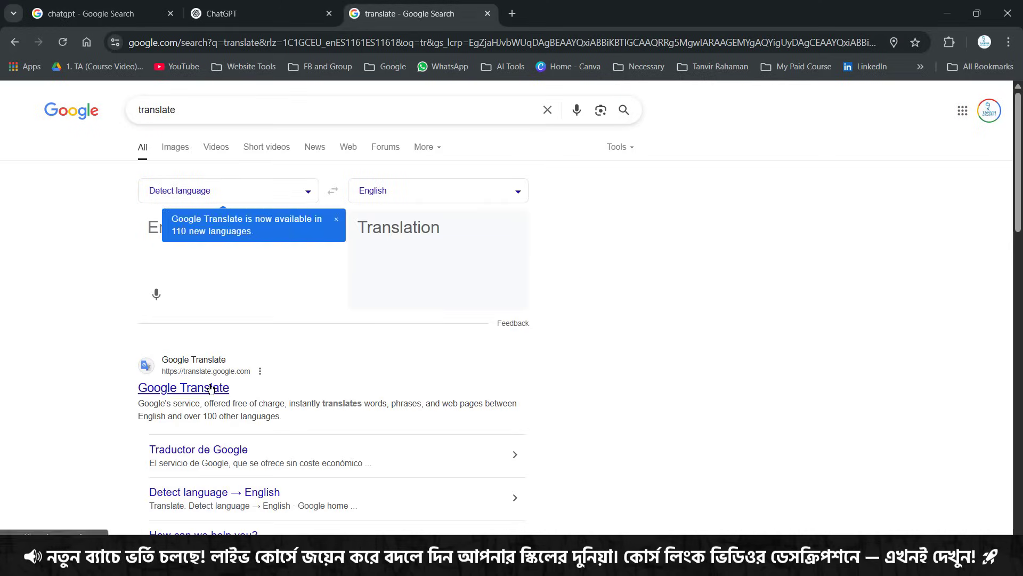
left_click(211, 389)
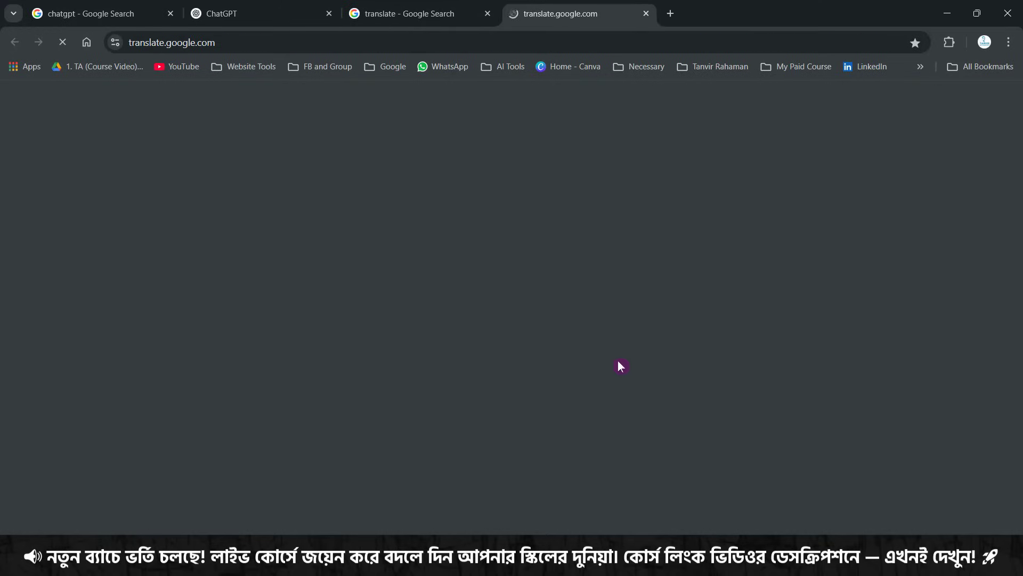
left_click(489, 17)
Examine the list of source languages, the Bengali-to-English translation choices and the voice input option in Google Translate
left_click(260, 178)
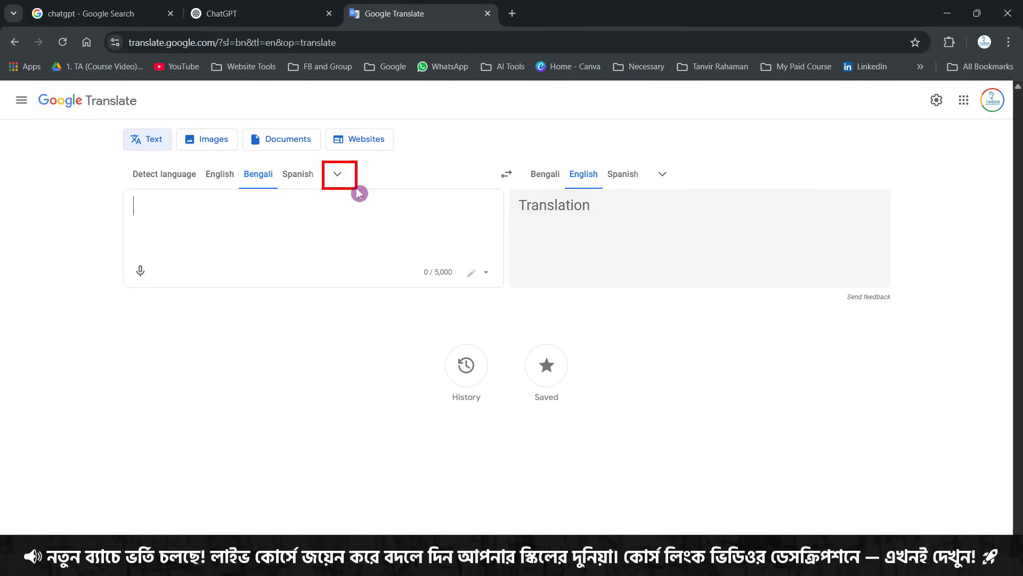
left_click(338, 182)
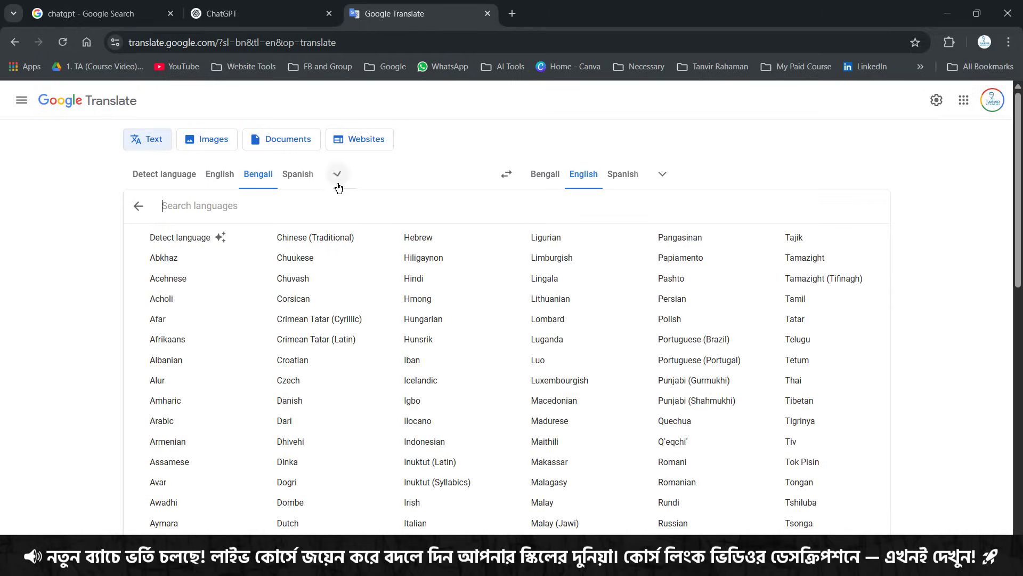
left_click(339, 175)
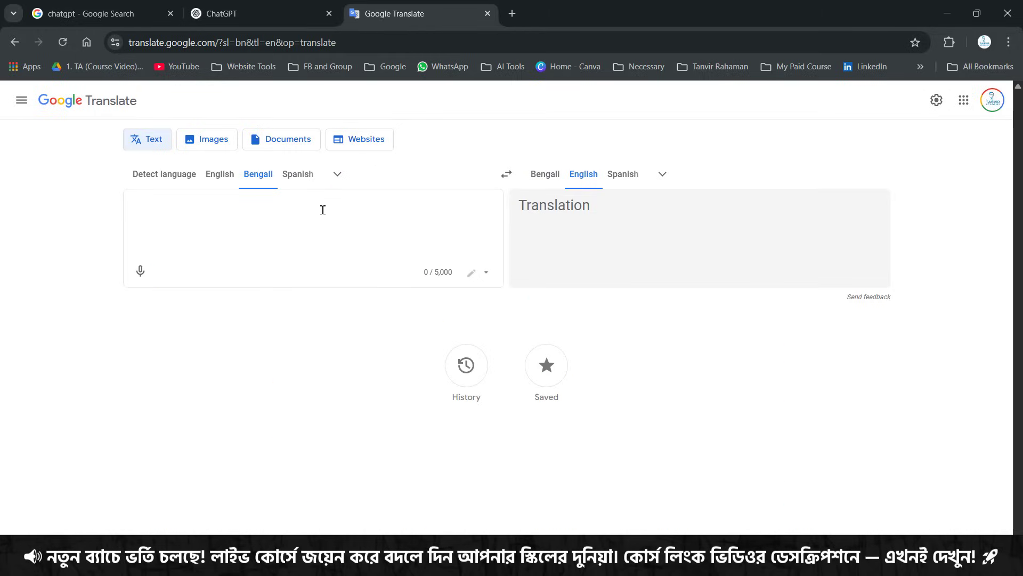
left_click(615, 233)
left_click(620, 213)
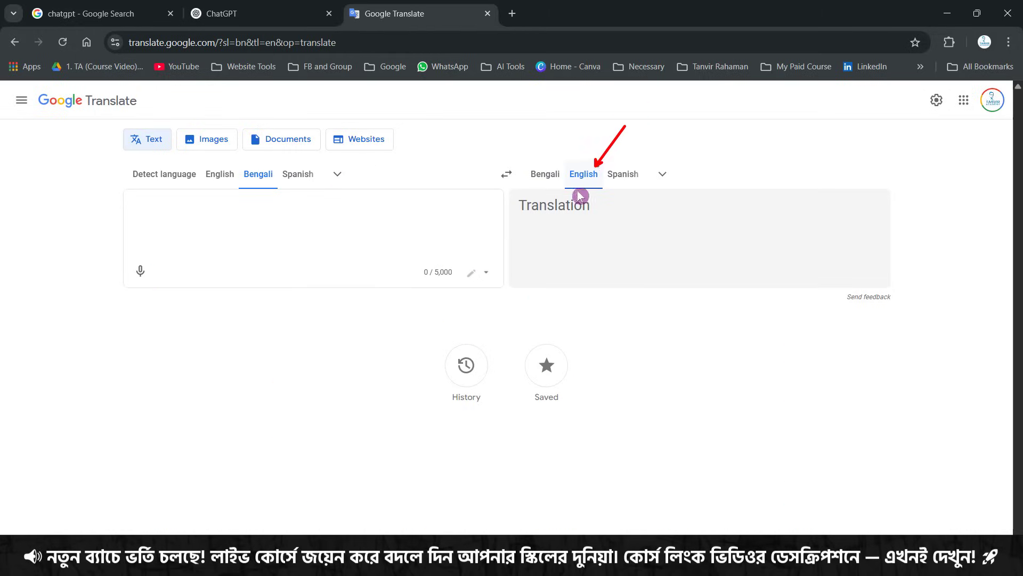
left_click(476, 266)
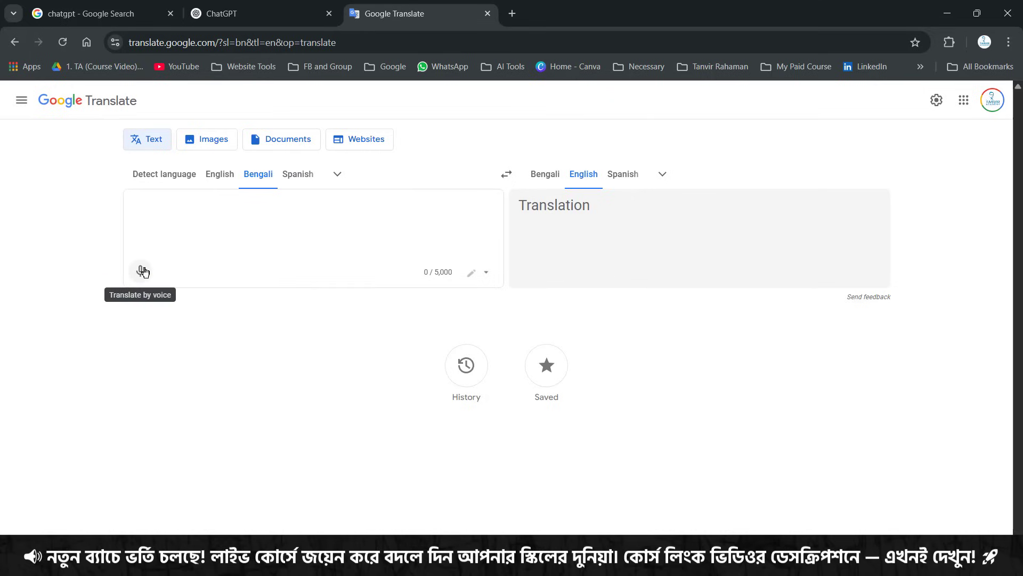
left_click(166, 235)
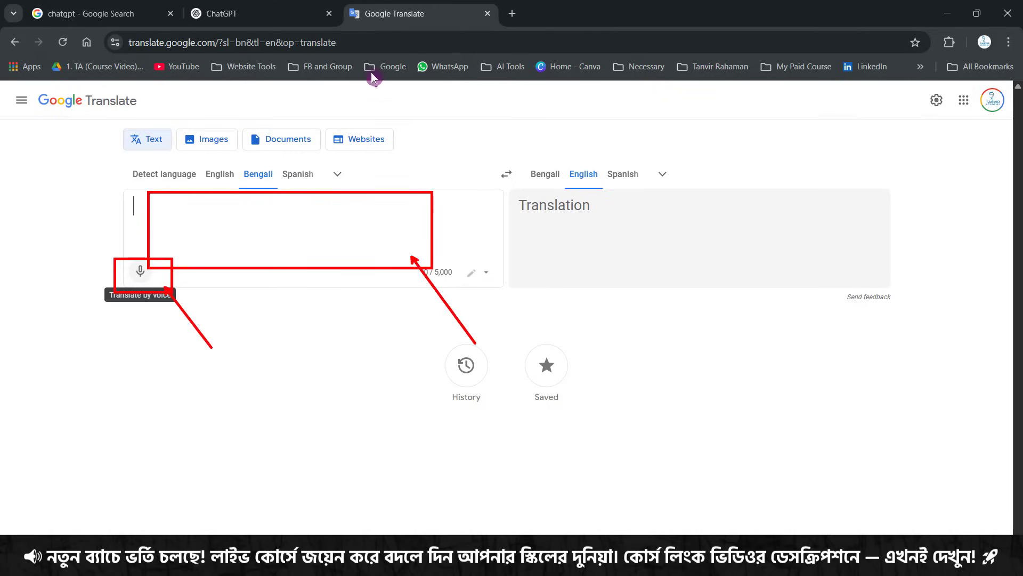
Return to ChatGPT and start a Bengali prompt with the full name and "আমি একজন Data Analyst,"
left_click(296, 8)
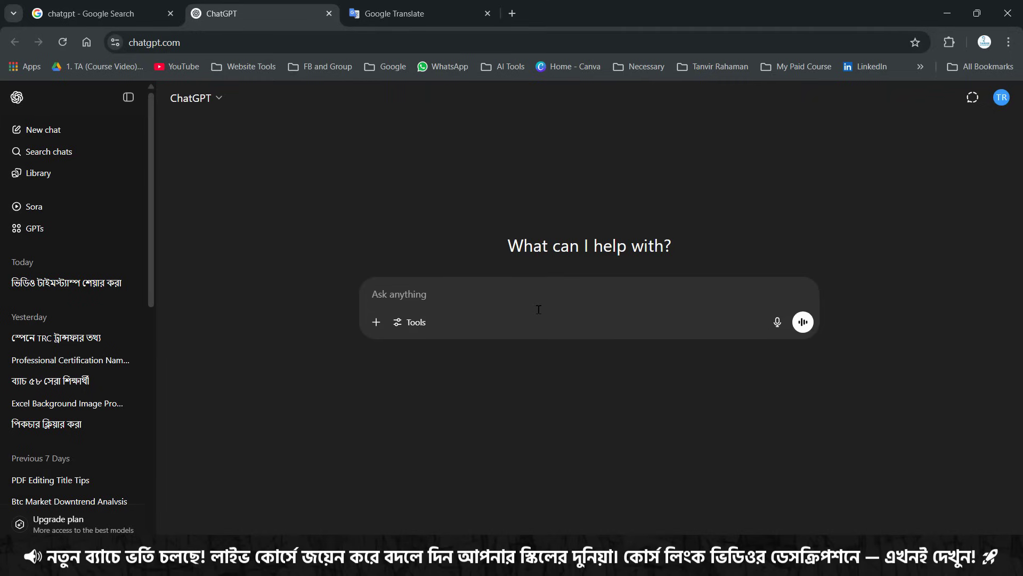
left_click(418, 301)
type("আ")
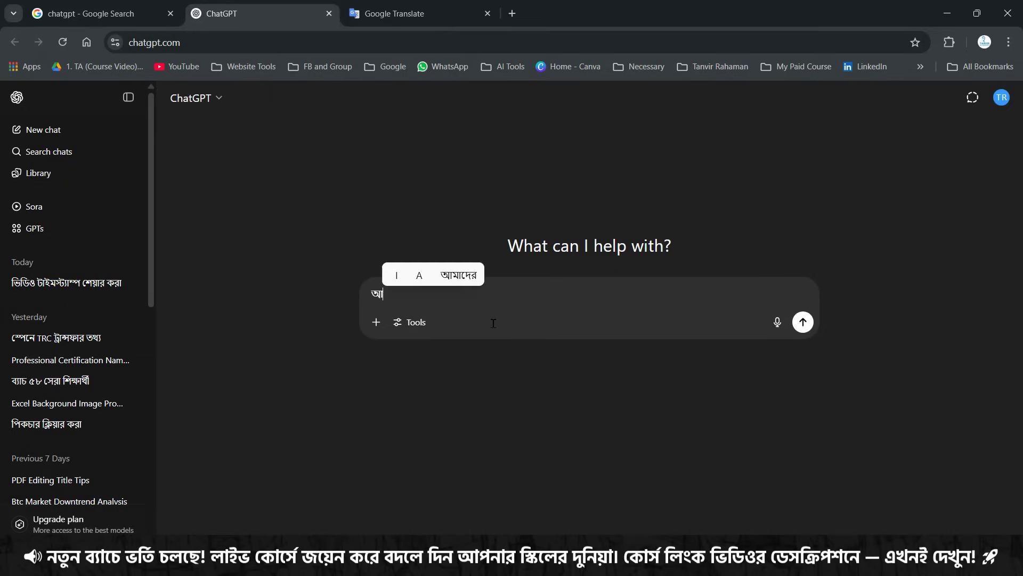
type("মি Tanvir Ra")
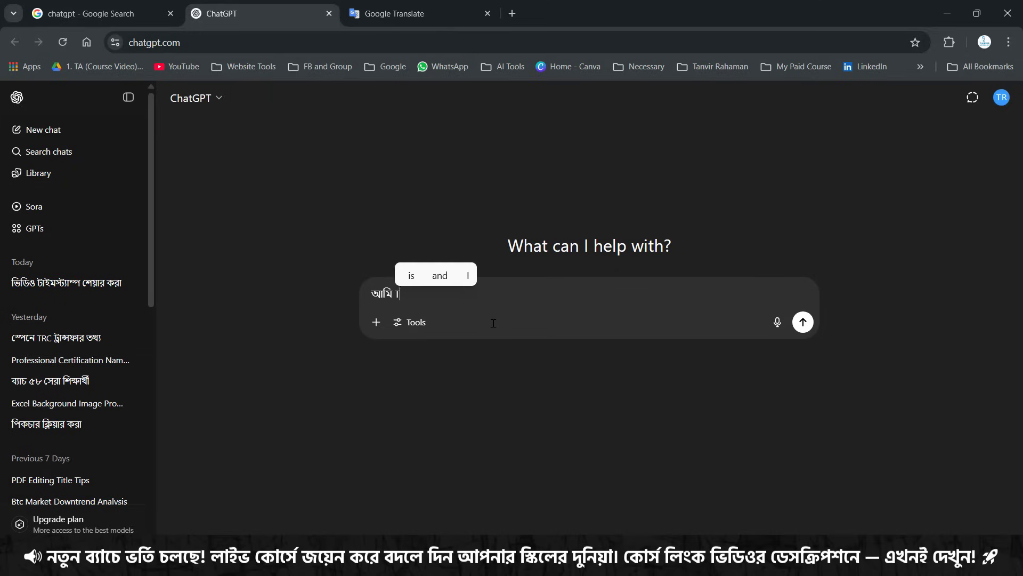
type("haman")
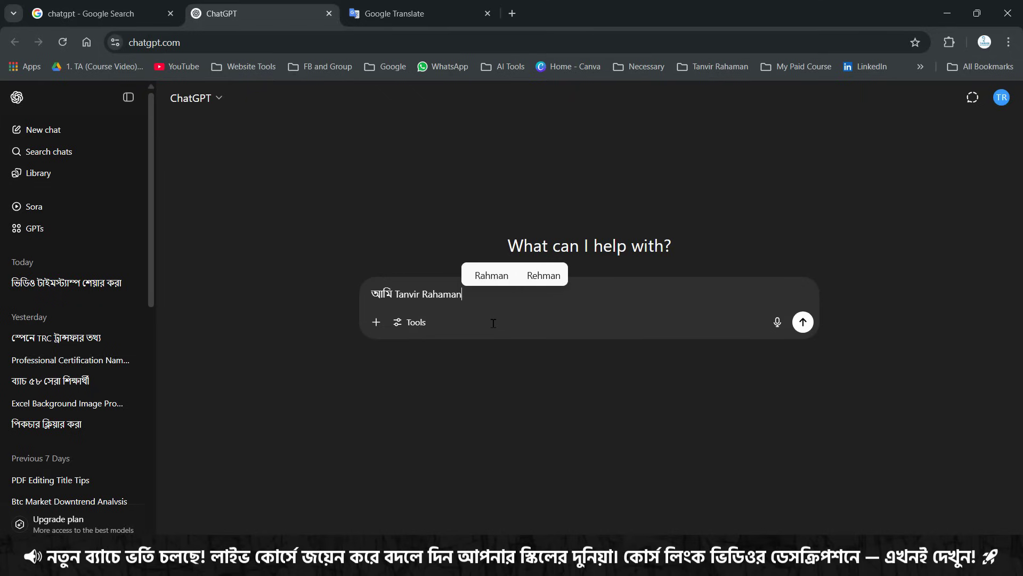
type(", আমি একজন Data Analyst ,")
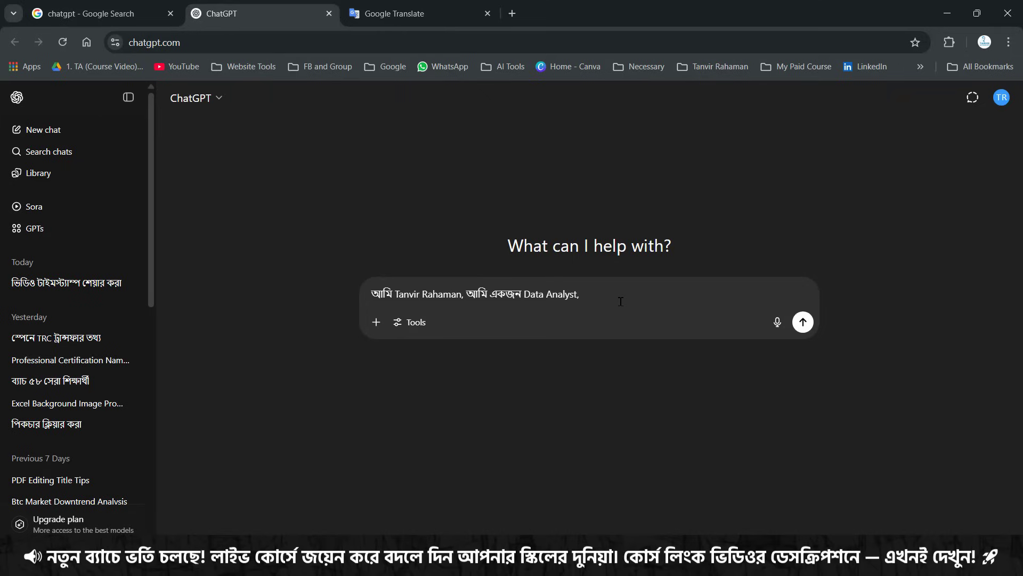
Continue the prompt with "আমি ১০ বছর যাবত এক্সেল নিয়ে কাজ করছি, ৭ বছর ধরে এক্সেল এবং পাওয়ার বিআই এর উপরে ট্রেনিং দিয়ে আসতেছি,"
type("আমি ১০ ব")
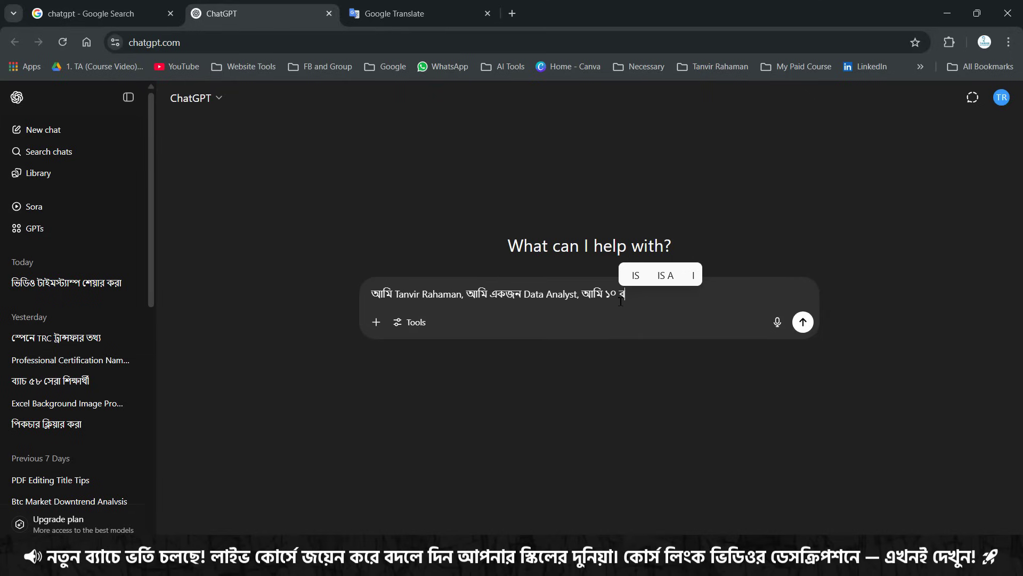
type("ছর যাবদ")
key("BackSpace")
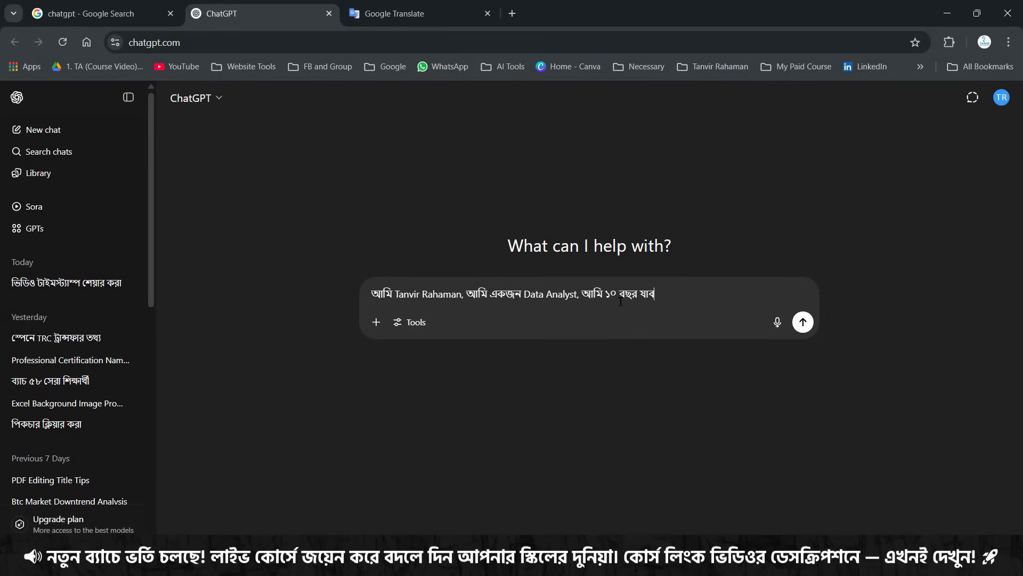
type("ত")
type("এক্সেল নিয়ে কাজ করছি, ৭ বছর ধরে এক্সেল")
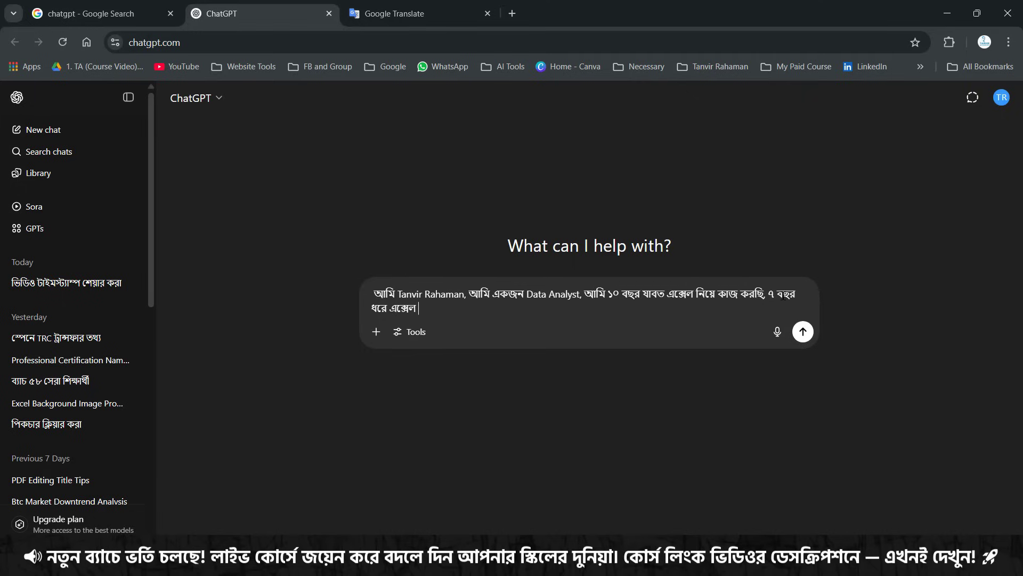
type(" এবং পাওয়ার বি")
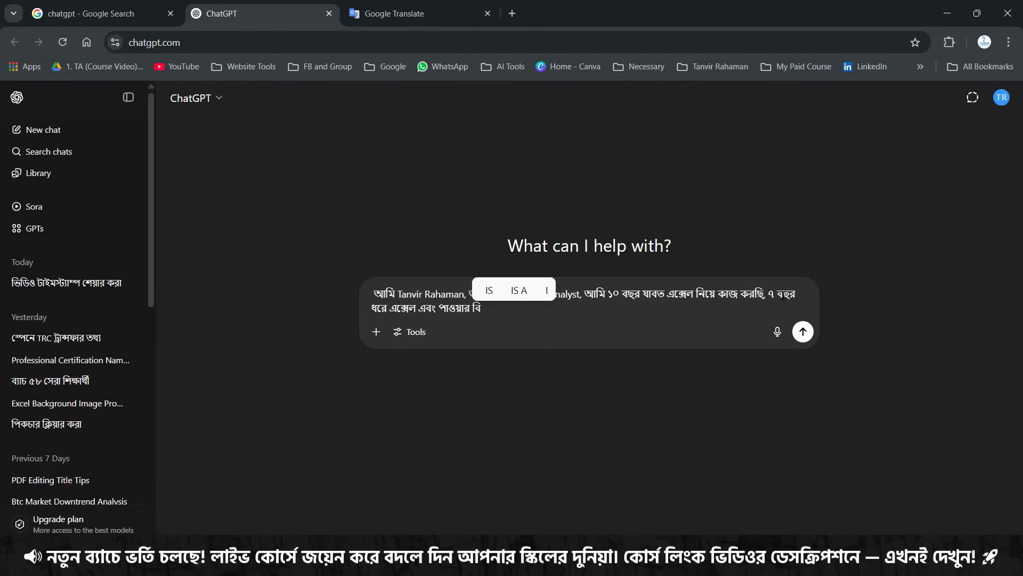
type("আই এর উপরে ট্রেনিং দিয়ে আসতেছি,")
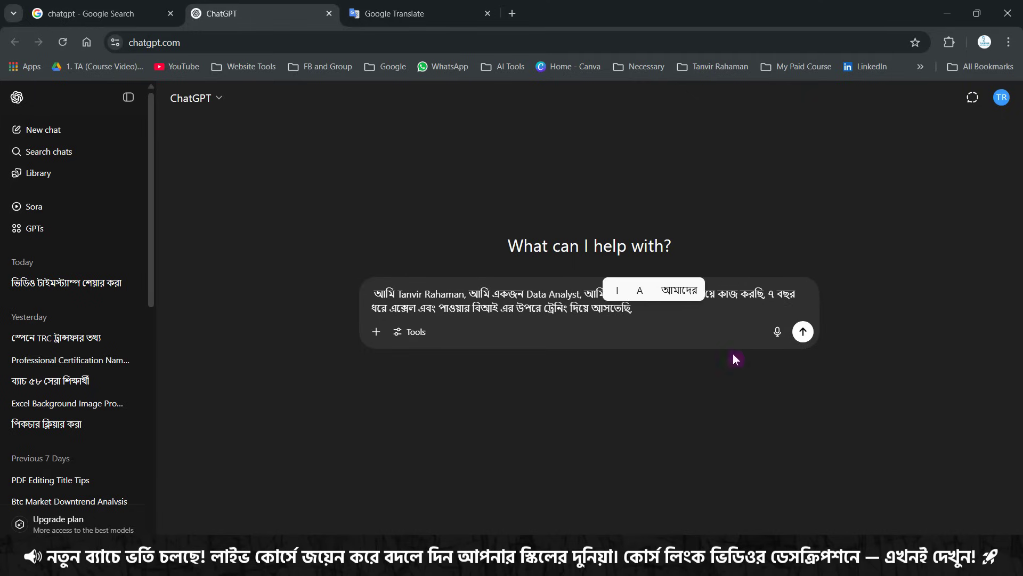
Continue the prompt with "আমি প্রায় ১০০০০+ পিপল কে ট্রেনিং করিয়েছি, বিভিন্ন করপোরেট অফিস ট্রেনীং করয়েছি আনকে মাল্টিন্যাশনাল কোম্পানিতে, আমি MBA করেছি,"
left_click(719, 330)
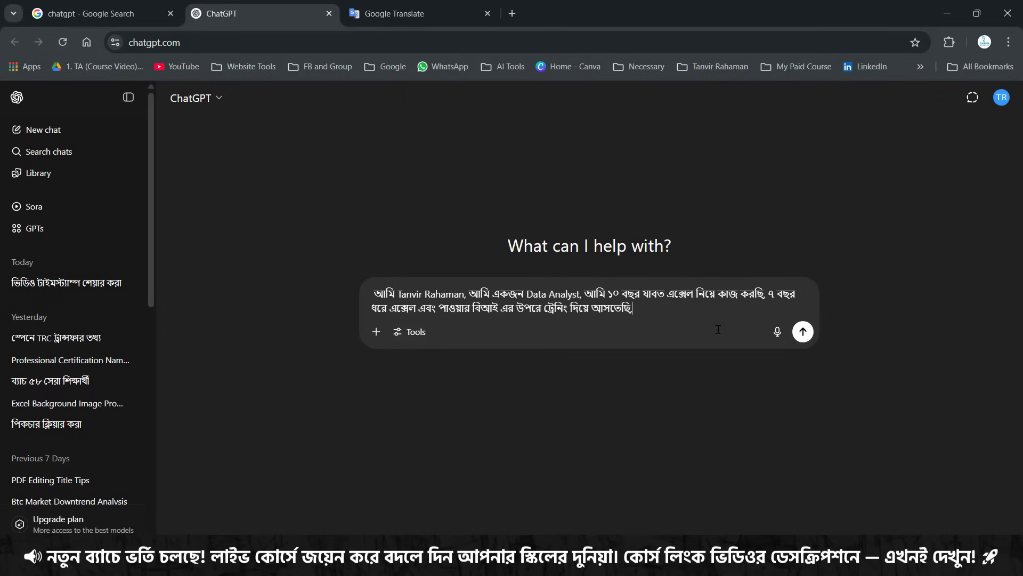
type("আমি")
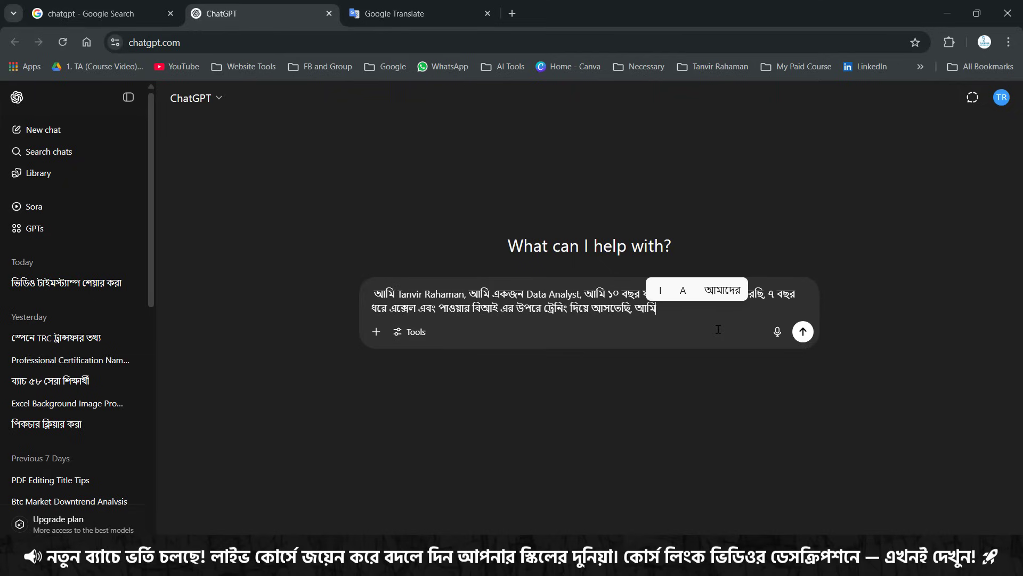
type(" প্রায় ১০০০০+")
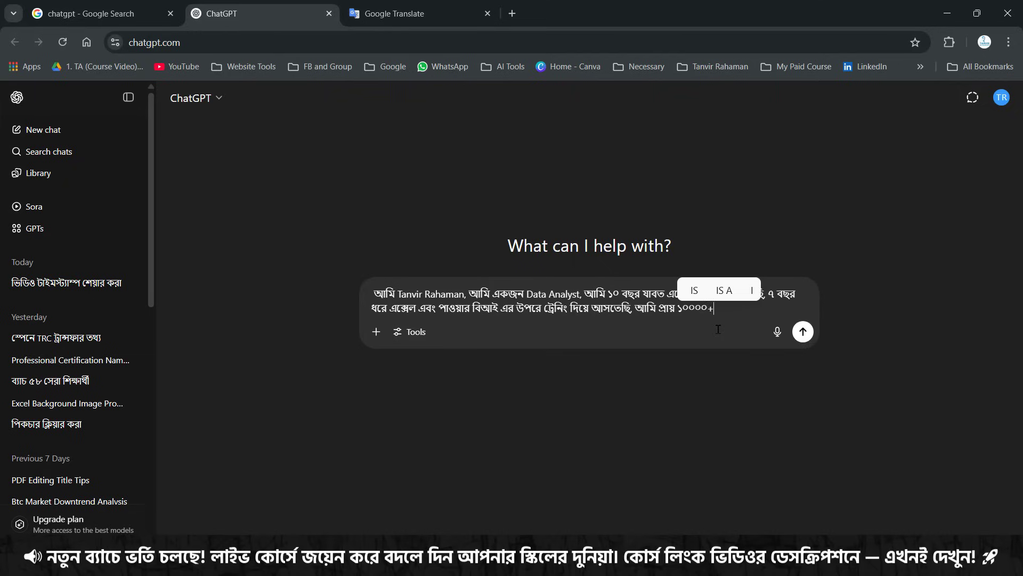
type(" পিপল কে ট্রেনিং করিয়েছি, বিভিন্ন করপোরেট অফিস ট্রেনীং করয়েছি আনকে মাল্টিন্যাশনাল কোম্পা")
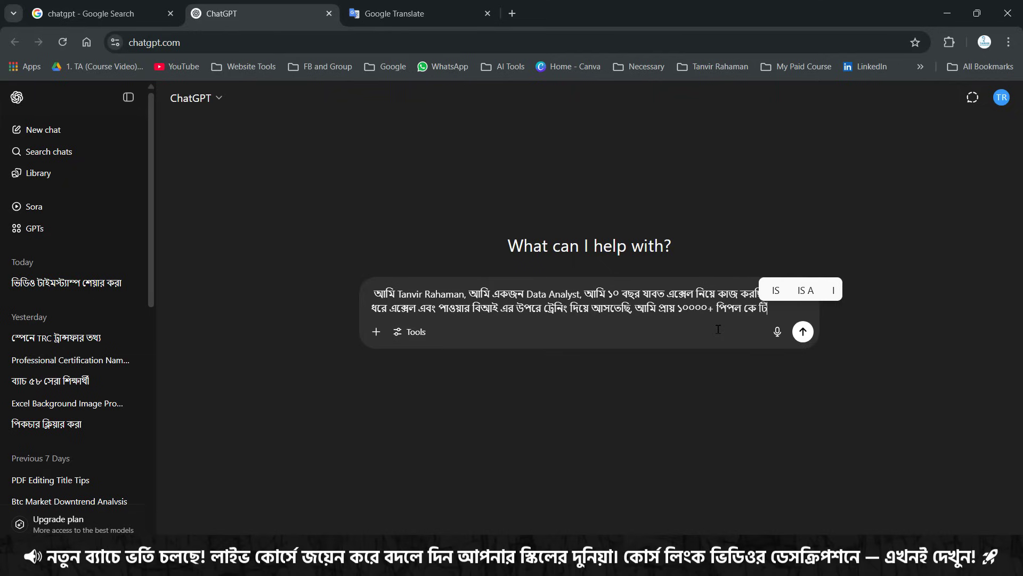
type("ন")
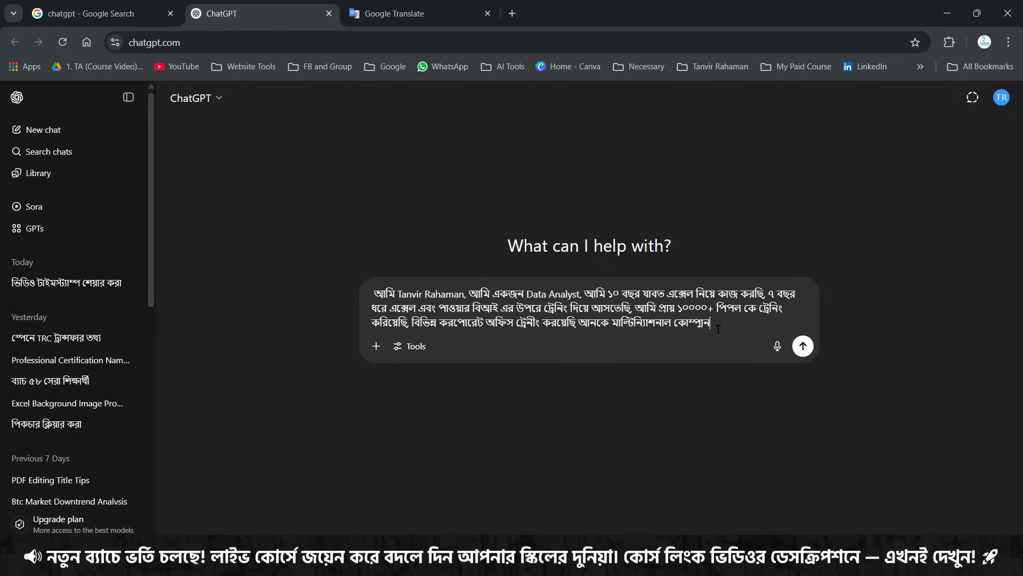
key("BackSpace")
type("নিতে,আমি MBA করেছি,এখ")
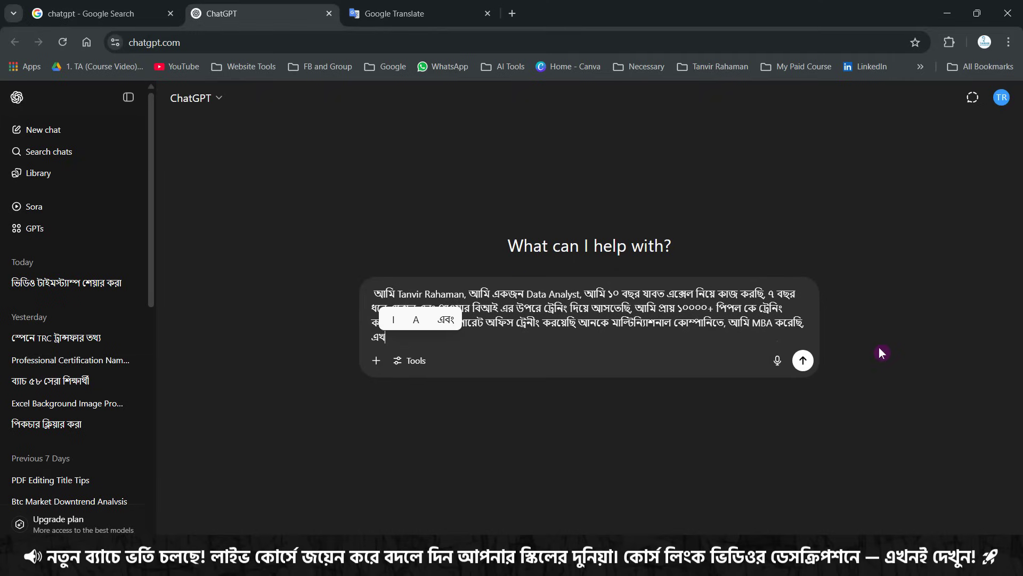
Finish the prompt with "এখন আমাকে একটি প্রফেশনাল সিভি তৈরী করে দেও। এটা অবশ্যই ইংলিশে হতে হবে।" and send it
type("ন আমাকে একটি ")
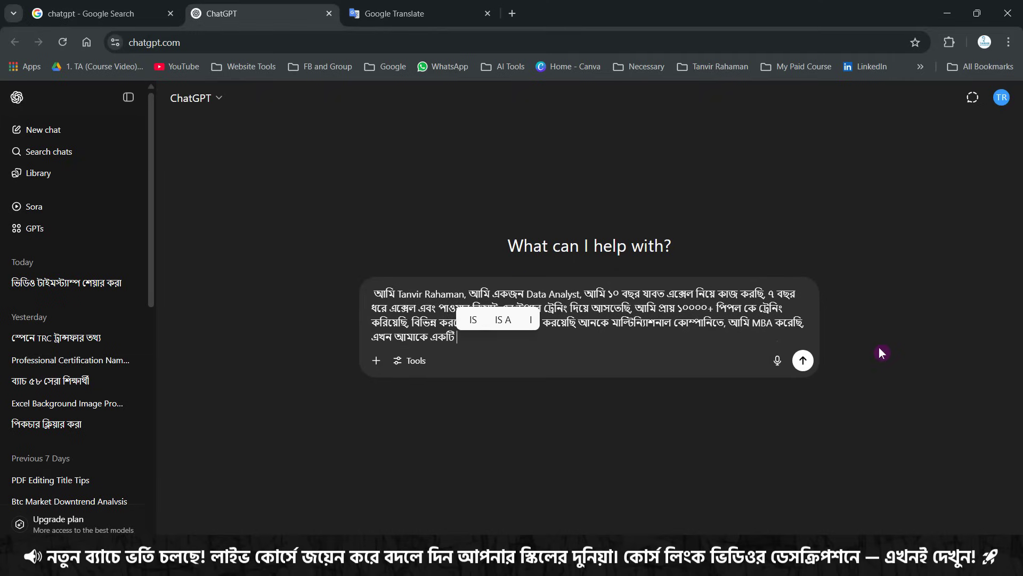
type("প্রফেশনাল সিভি")
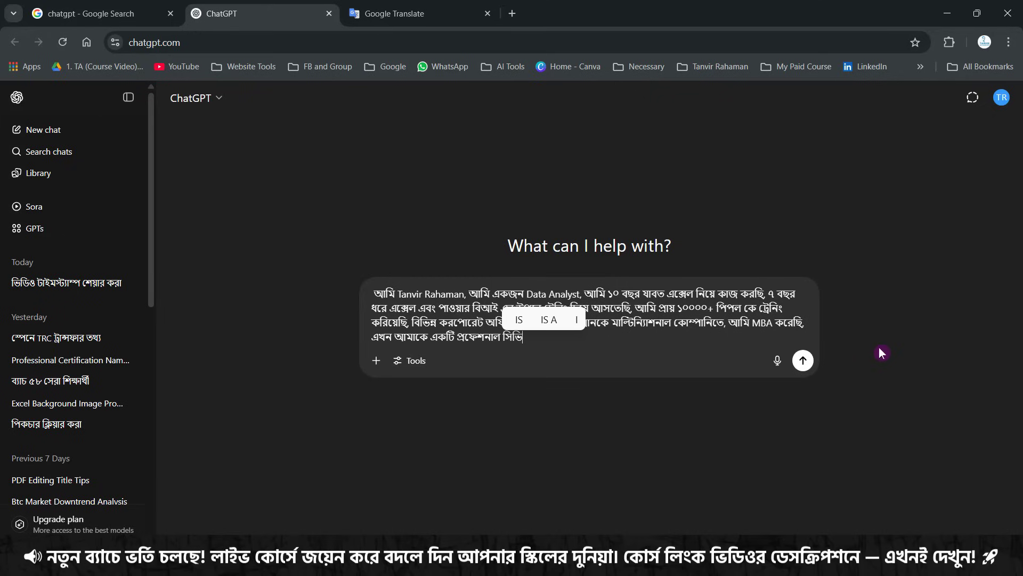
type(" তৈরী করে দেও।")
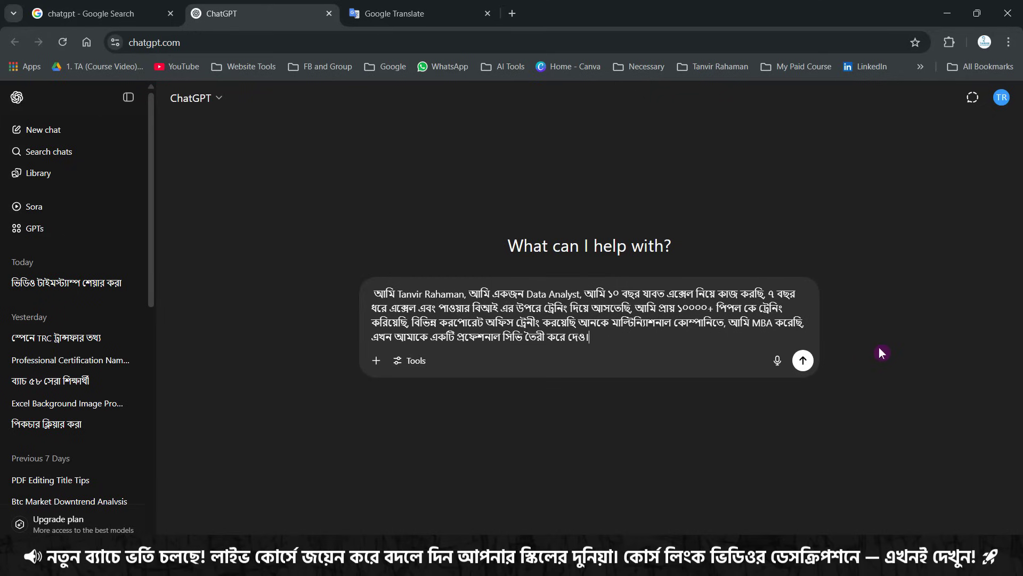
type(" এটা অবশ্যই ইং")
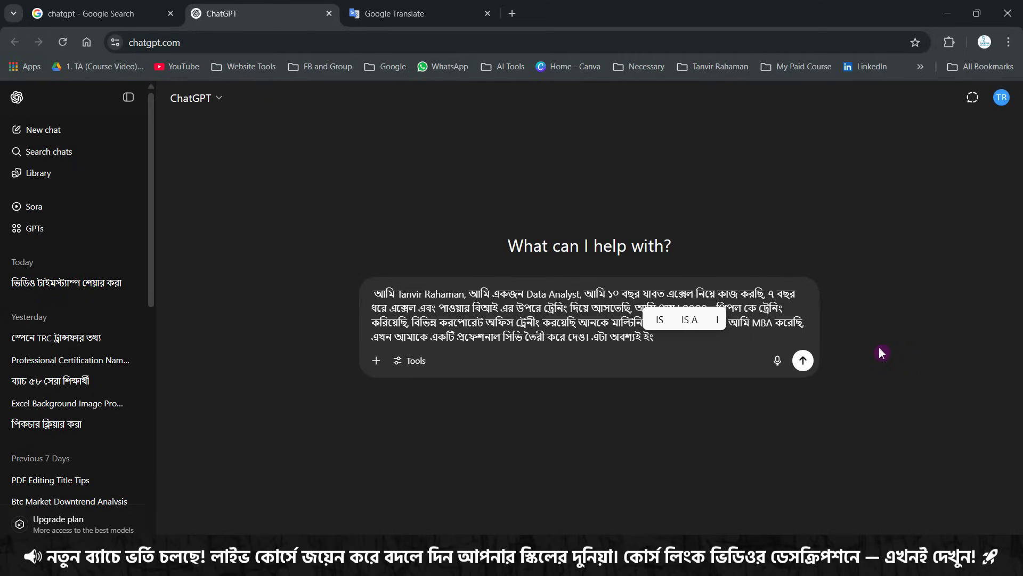
type("লিশে হতে হবে।")
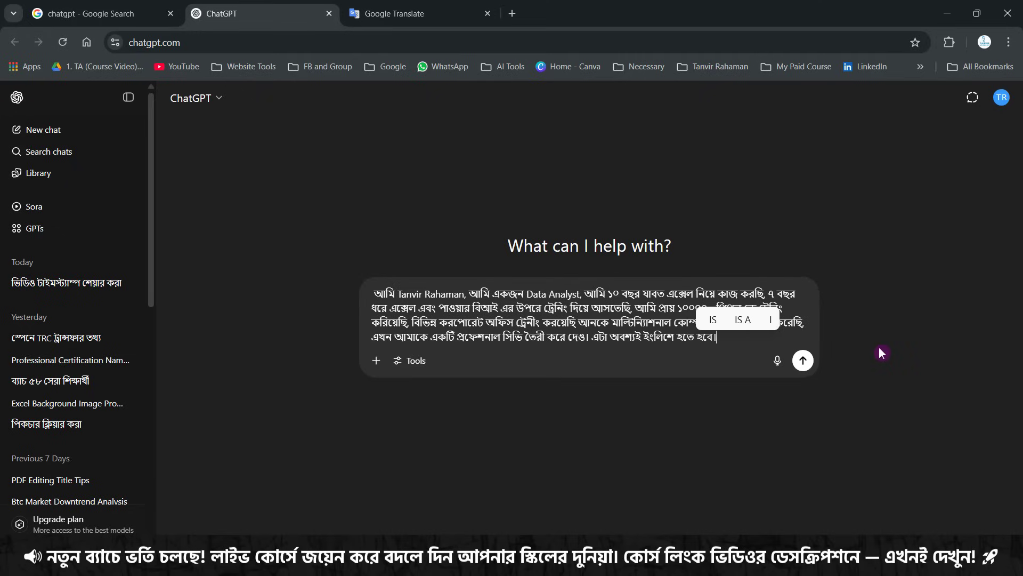
key("Return")
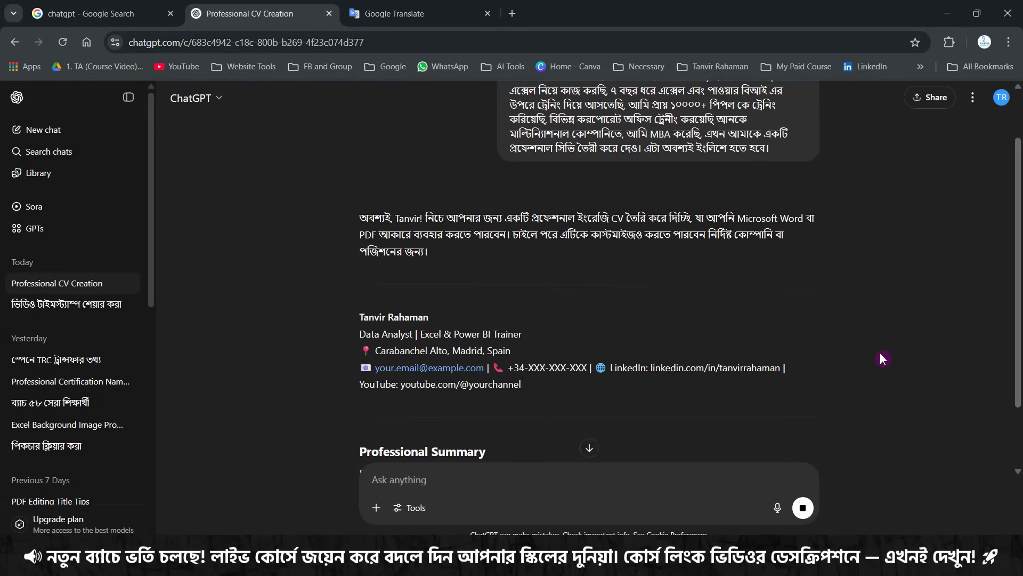
Read through the generated English CV from the header to the references, with a brief look at Google Translate
scroll(834, 377, "down", 2)
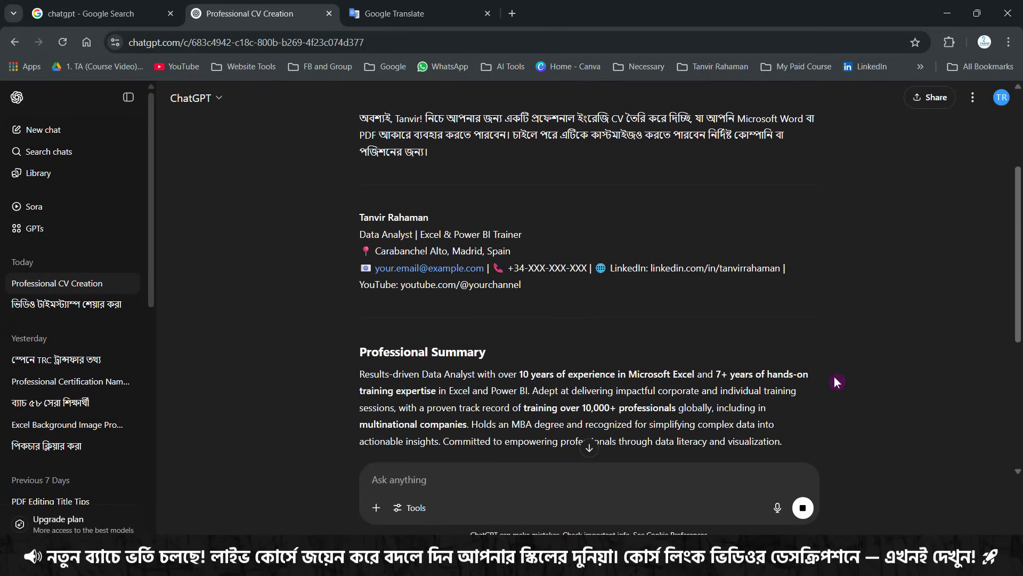
scroll(834, 376, "up", 3)
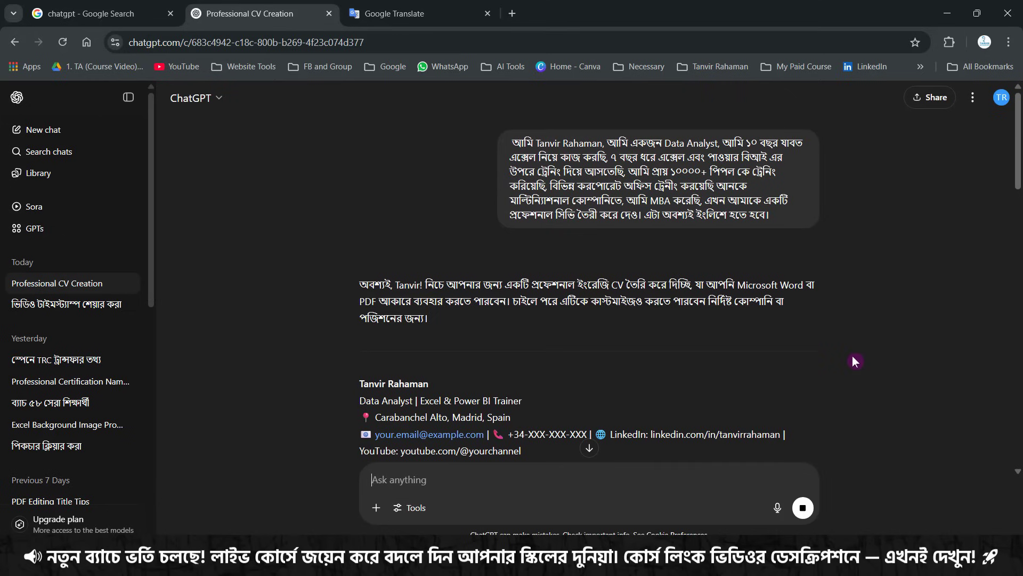
scroll(852, 356, "down", 10)
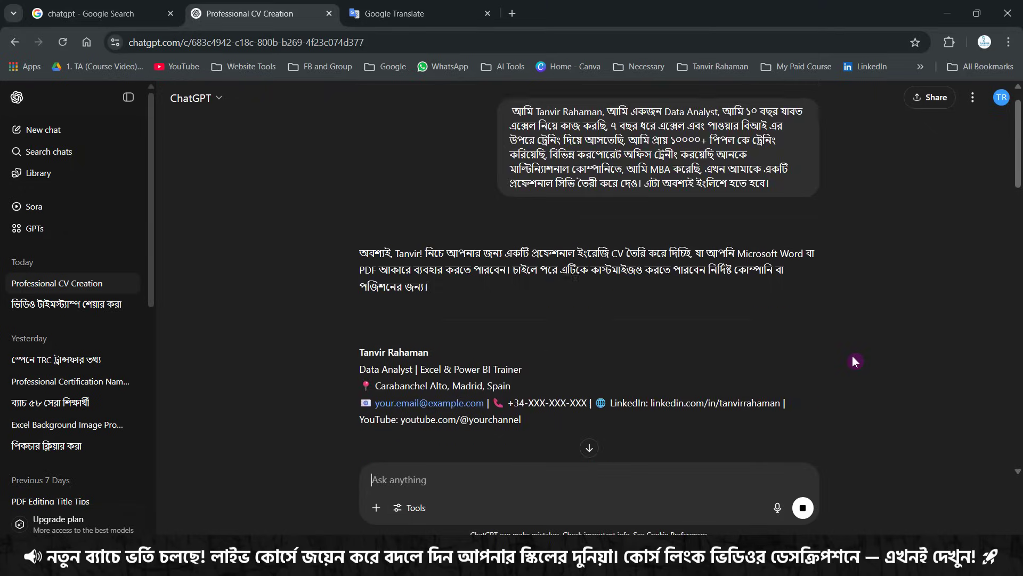
scroll(853, 356, "down", 3)
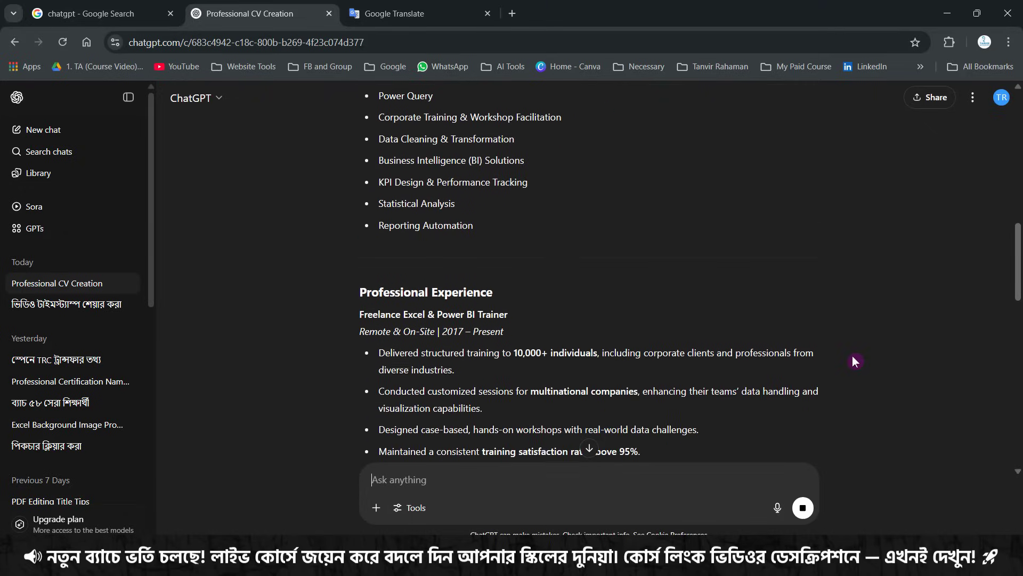
scroll(852, 356, "up", 15)
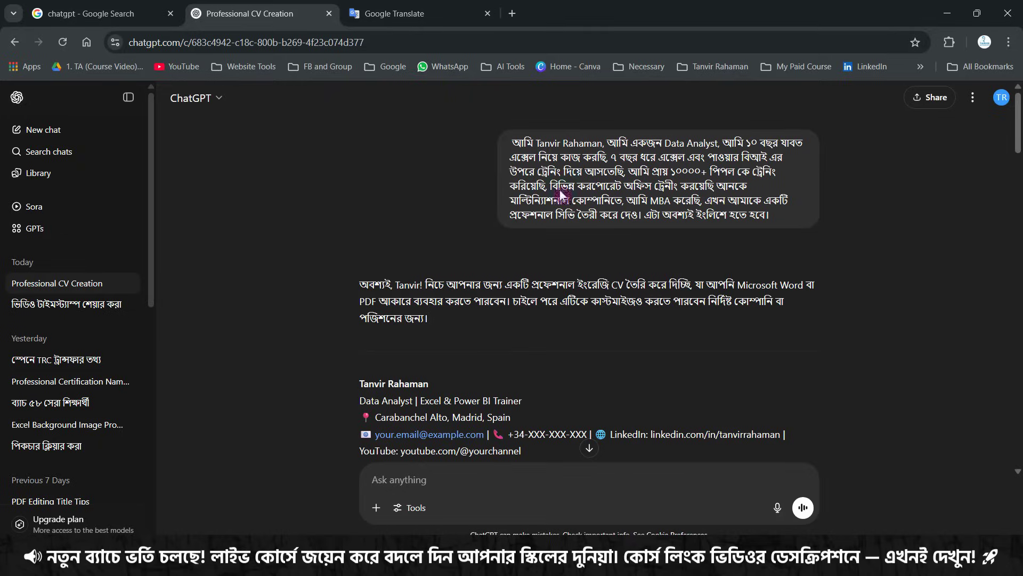
left_click(395, 14)
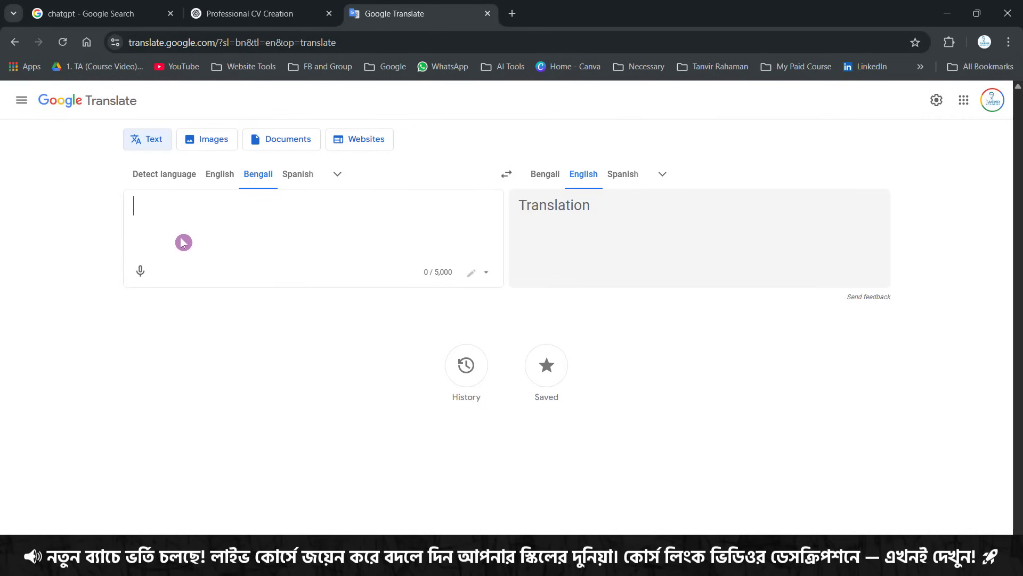
left_click(248, 10)
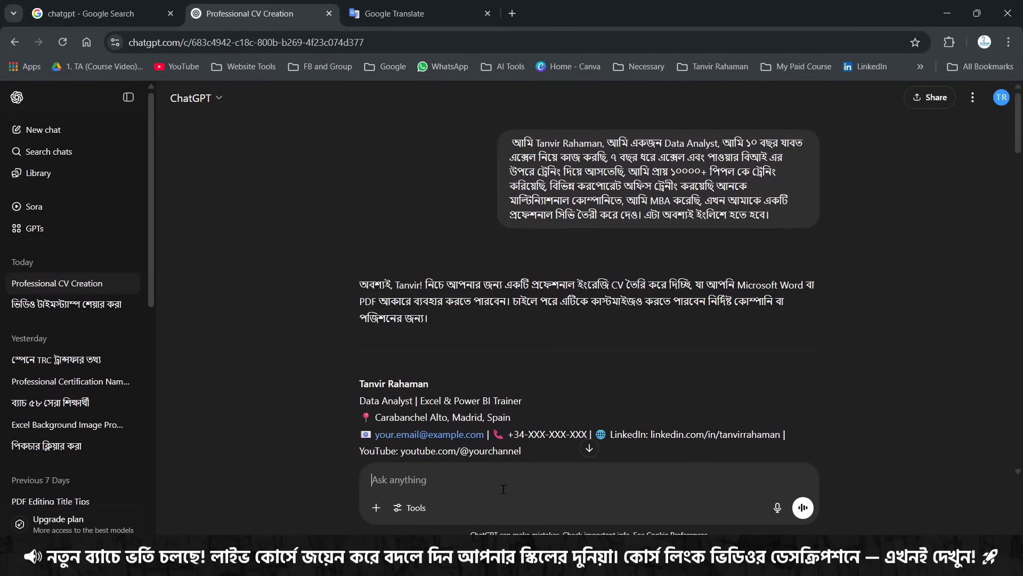
scroll(486, 387, "down", 15)
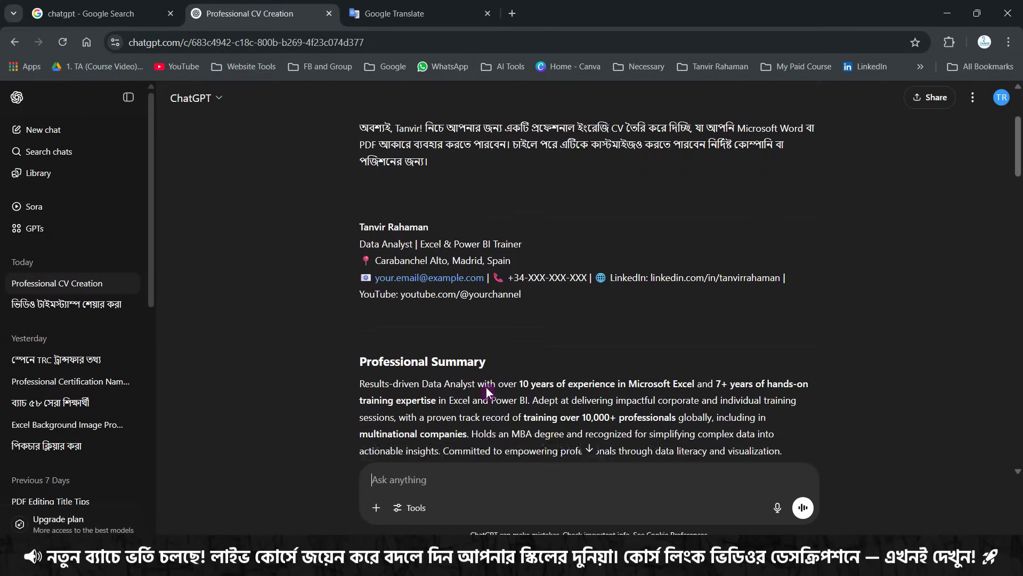
scroll(486, 392, "down", 10)
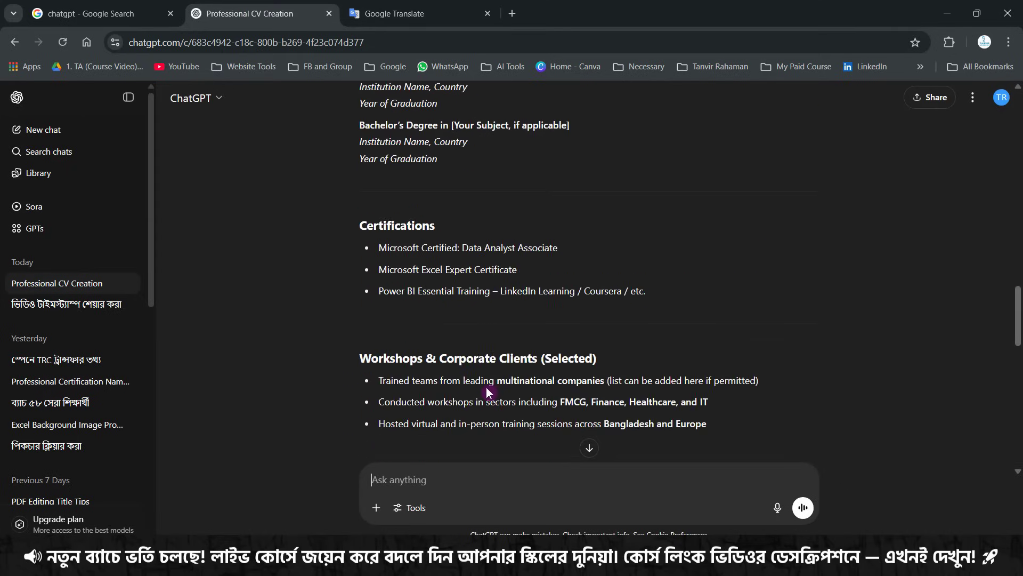
scroll(486, 387, "down", 7)
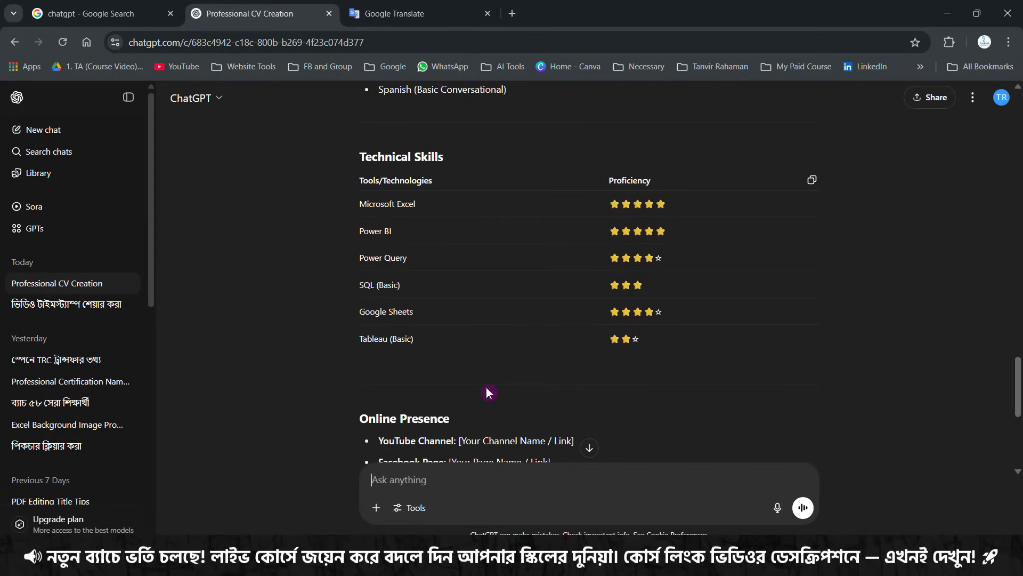
scroll(486, 390, "down", 2)
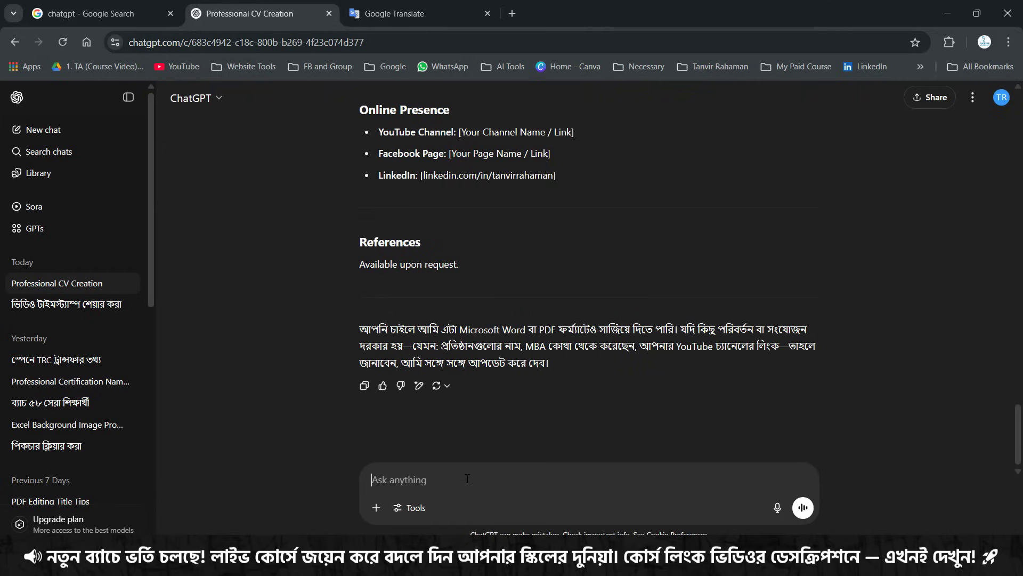
Send the follow-up request "হ্যা রেফারেন্স অপশন দেও ২ জনের" to ask for two references
type("হ্যা রে")
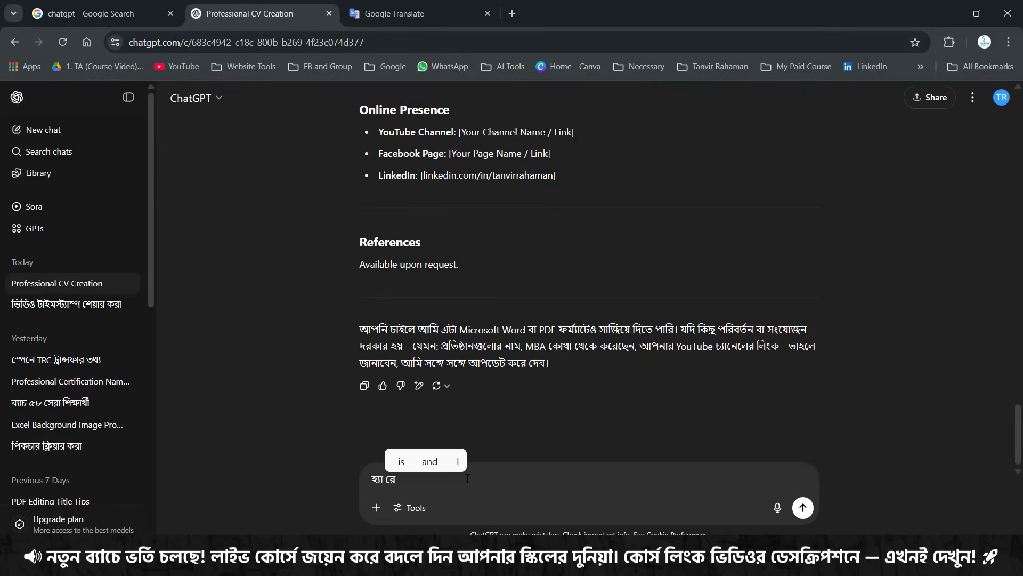
type("ফারেন্স")
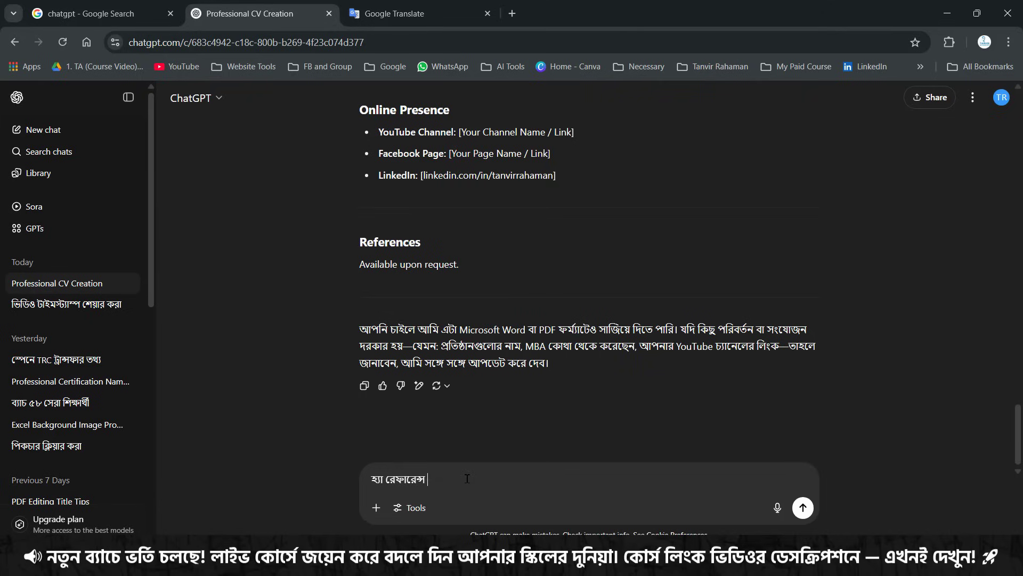
type(" অপশন")
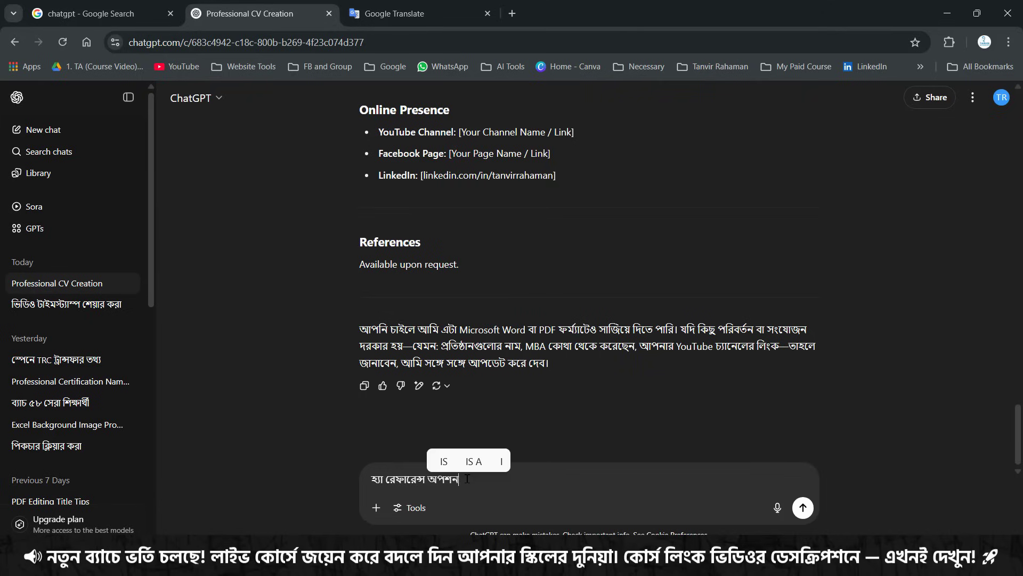
type(" দেও")
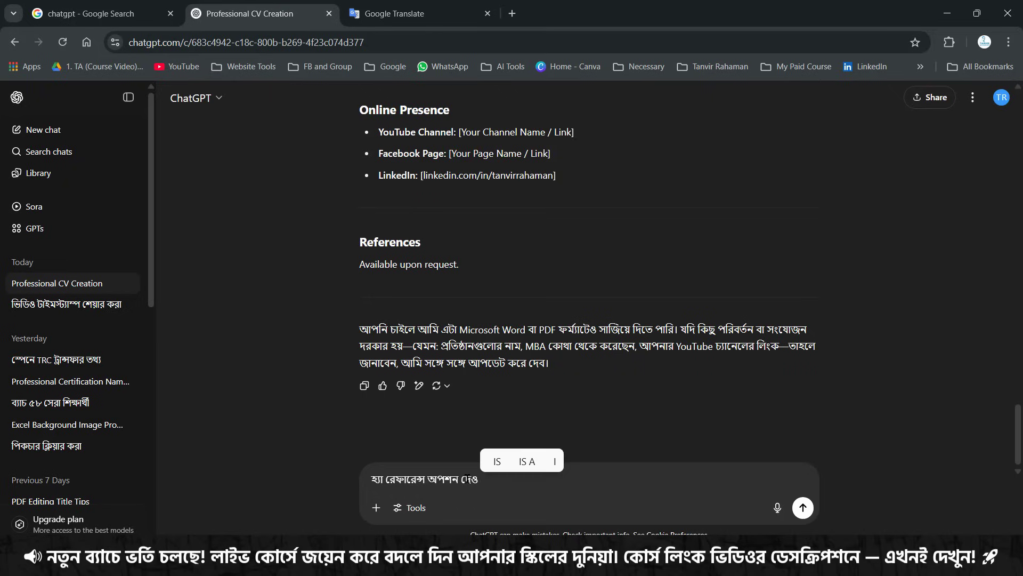
type(" ২ জনের")
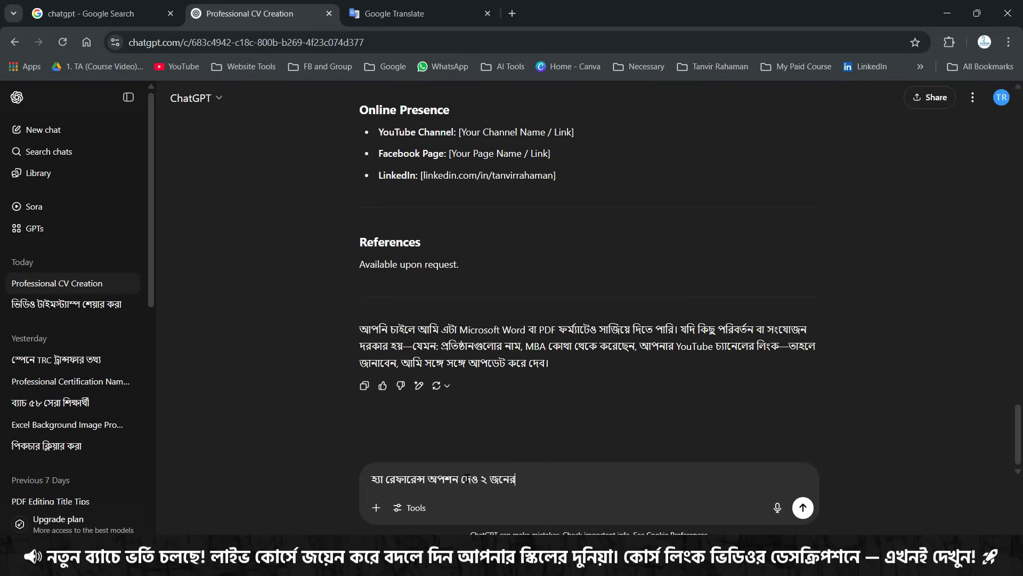
key("Return")
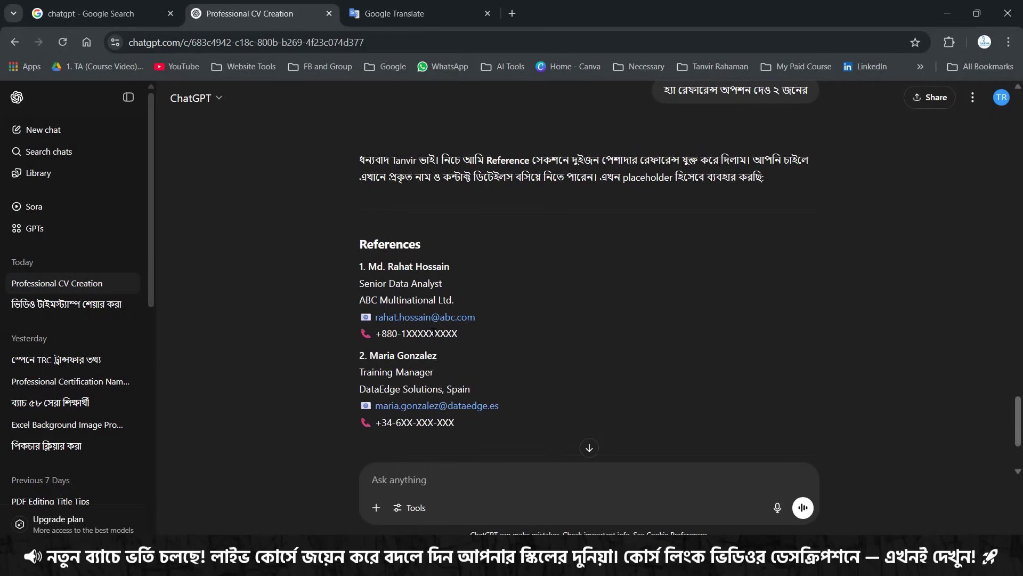
Copy the first CV reply from the name heading through "Available upon request." and paste it into the blank Word document
scroll(437, 373, "up", 15)
scroll(433, 331, "up", 20)
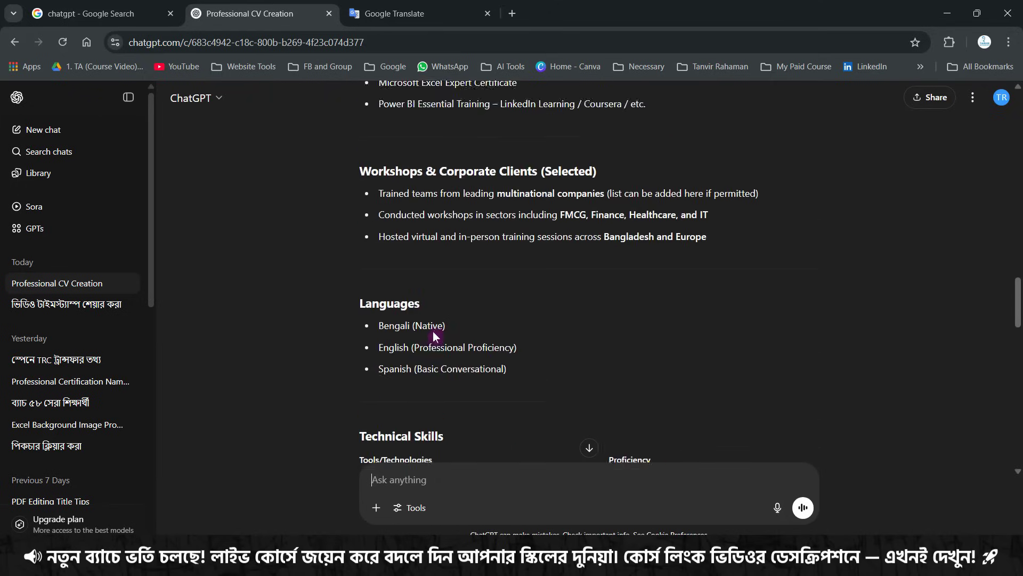
scroll(435, 333, "up", 10)
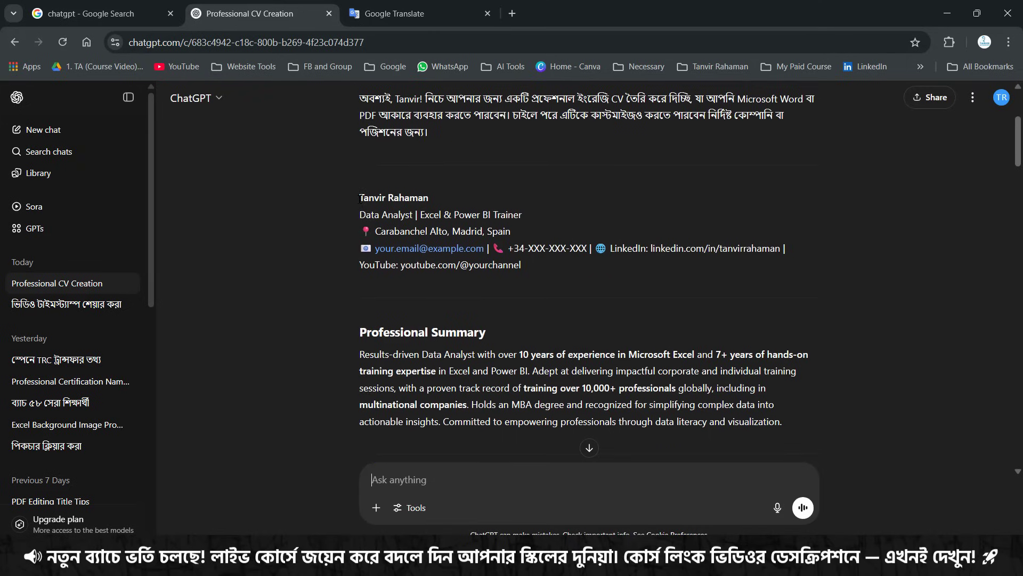
left_click_drag(359, 198, 580, 270)
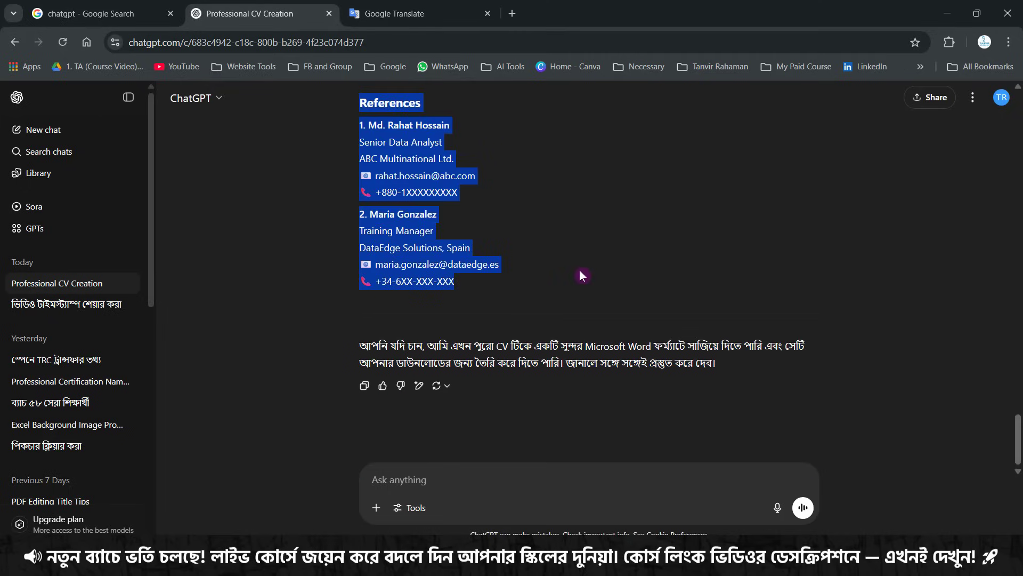
left_click(580, 270)
scroll(586, 240, "up", 2)
left_click_drag(646, 59, 577, 116)
scroll(648, 268, "up", 5)
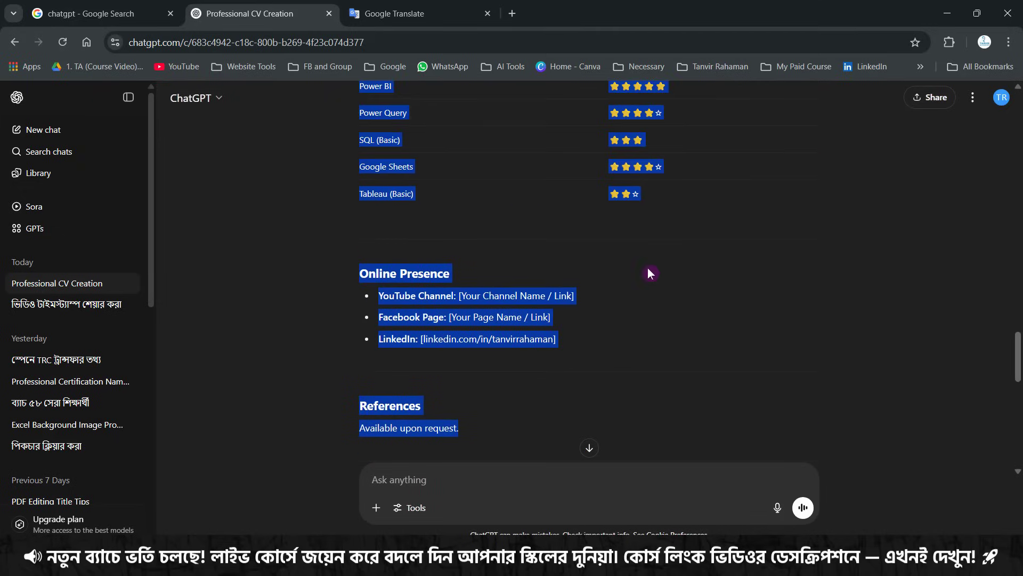
key("alt+Tab")
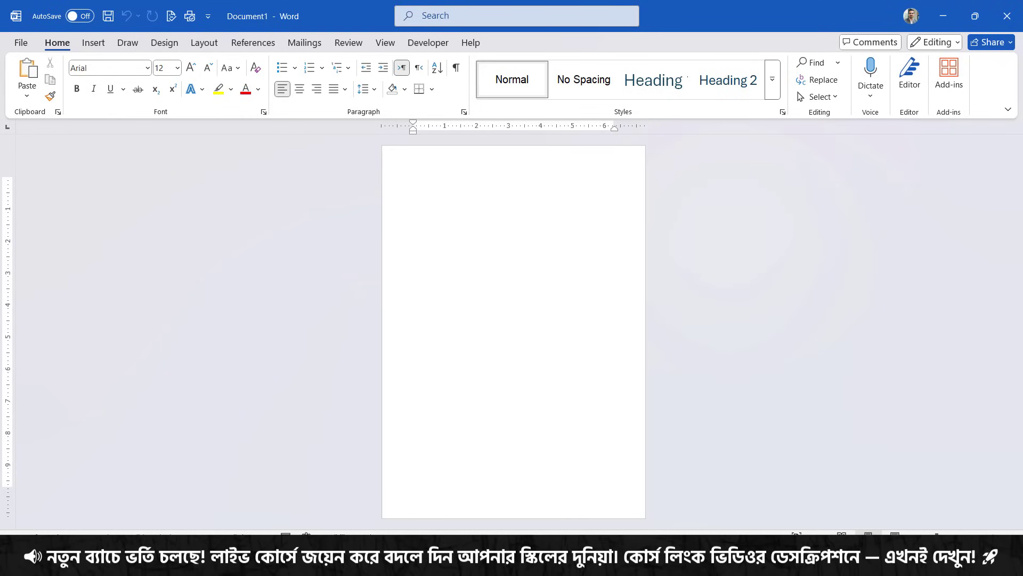
key("ctrl+v")
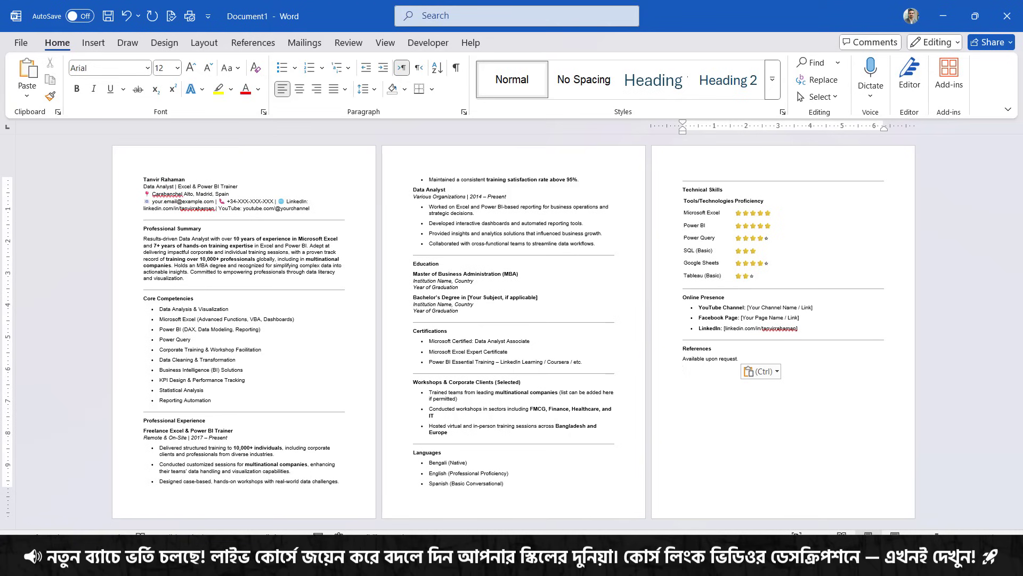
View the pasted CV across multiple pages and enlarge the header area of its first page
left_click(385, 46)
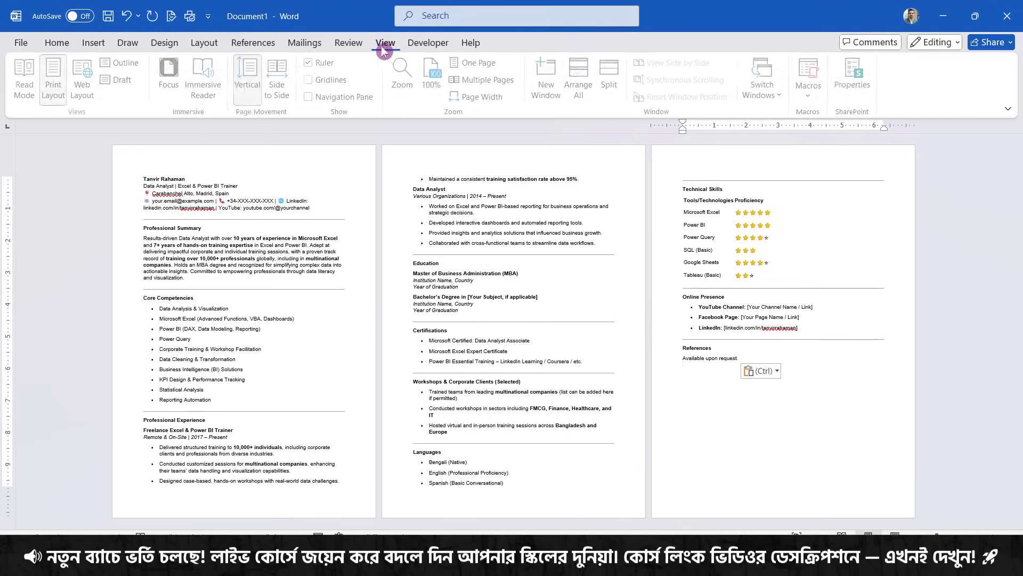
left_click(469, 78)
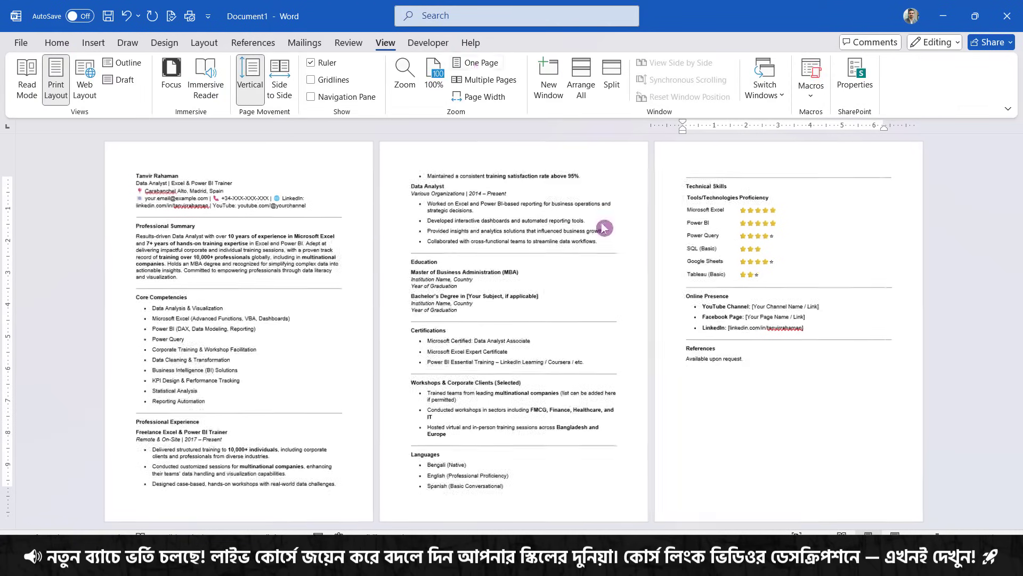
scroll(1019, 416, "up", 3)
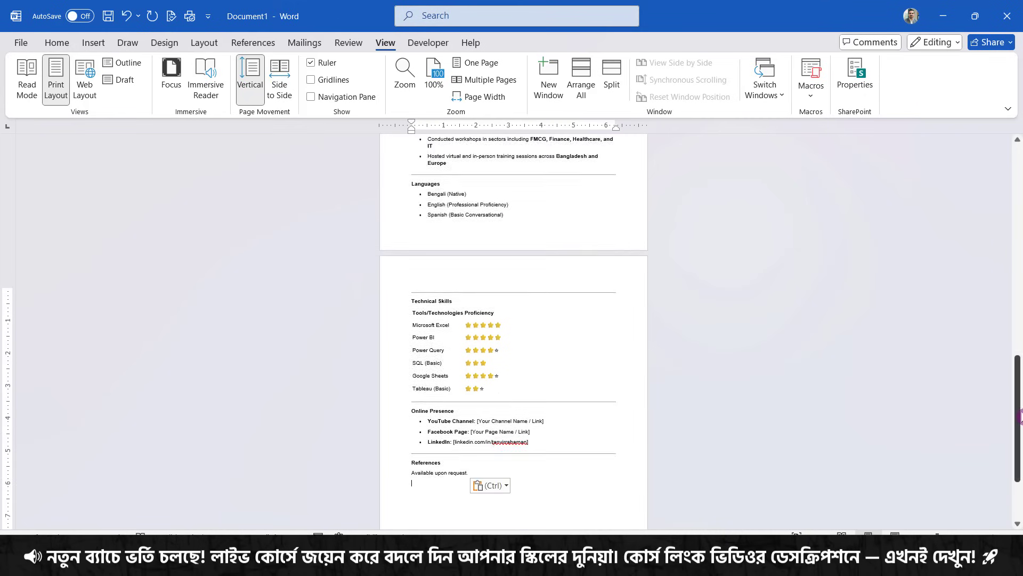
left_click_drag(1019, 415, 1019, 204)
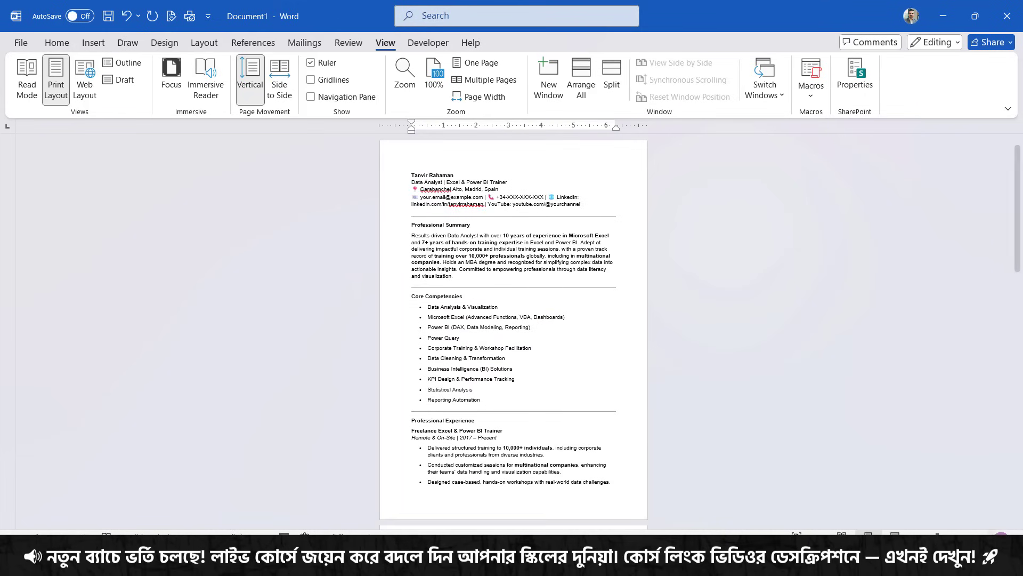
scroll(423, 173, "up", 5)
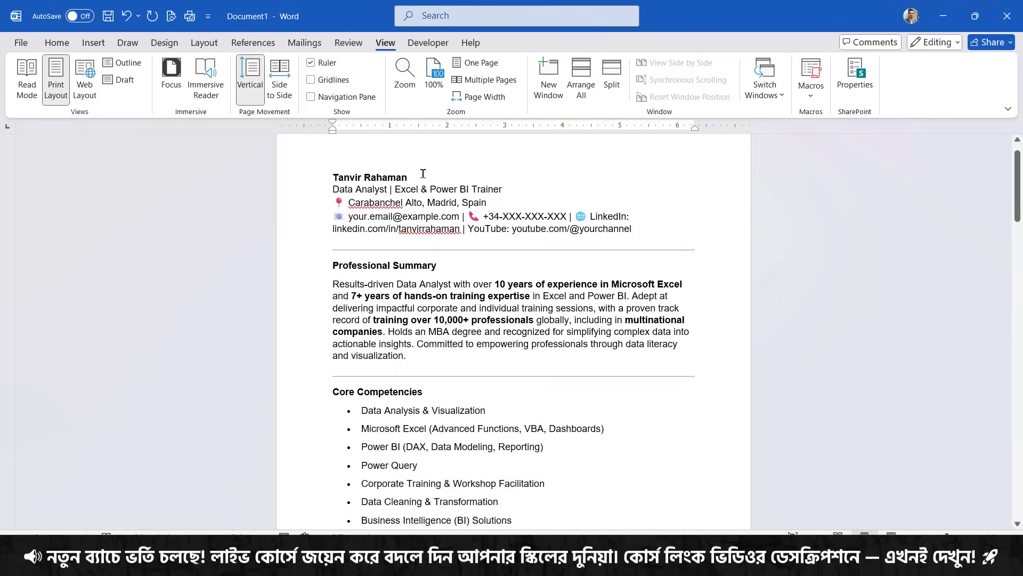
left_click(423, 173)
scroll(426, 181, "up", 1)
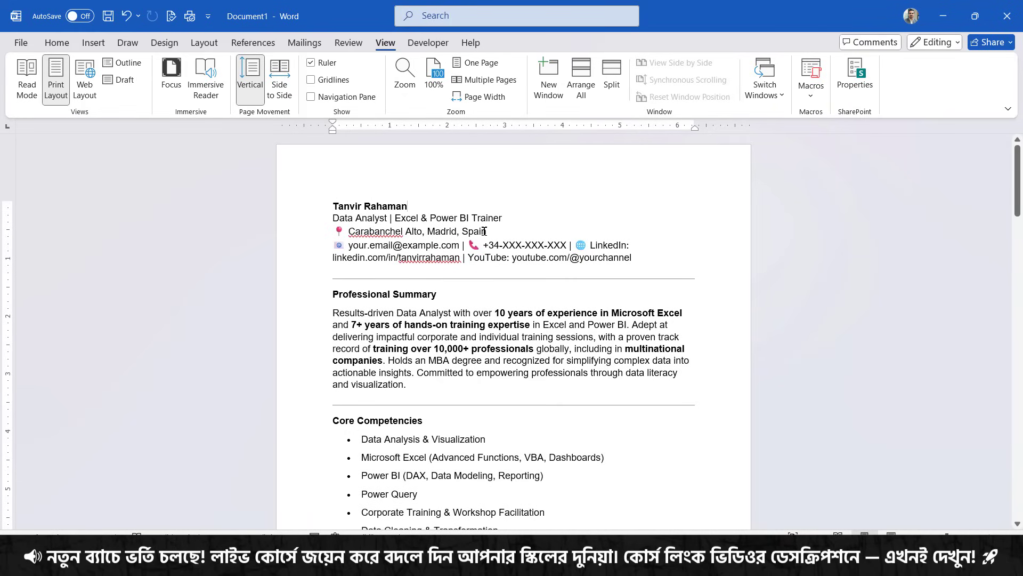
Review the CV header's job title, address, e-mail, phone number and LinkedIn entries by highlighting each in turn
left_click(333, 220)
key("ctrl+v")
left_click_drag(372, 221, 506, 219)
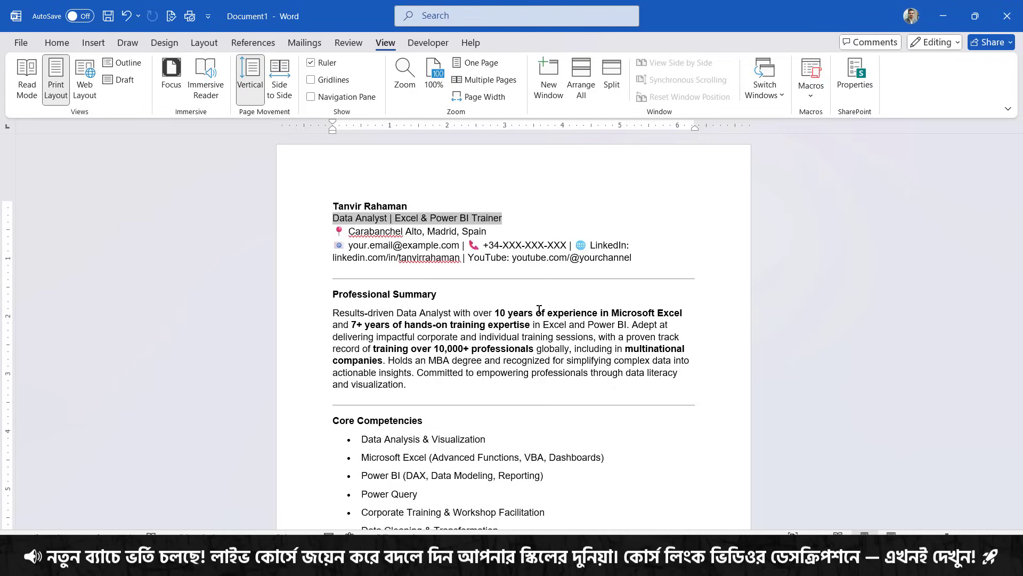
left_click(501, 235)
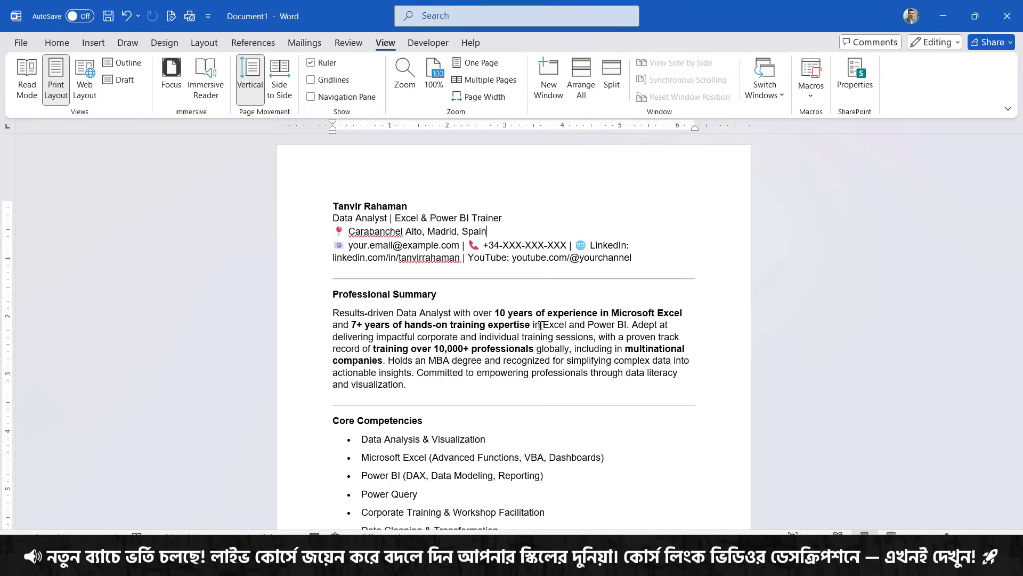
left_click_drag(349, 246, 452, 242)
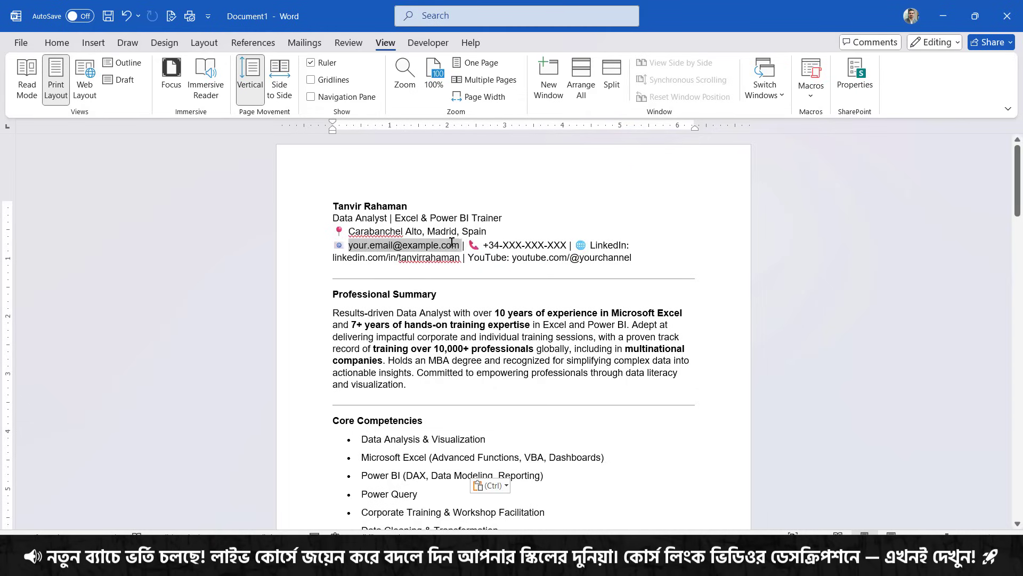
left_click(480, 270)
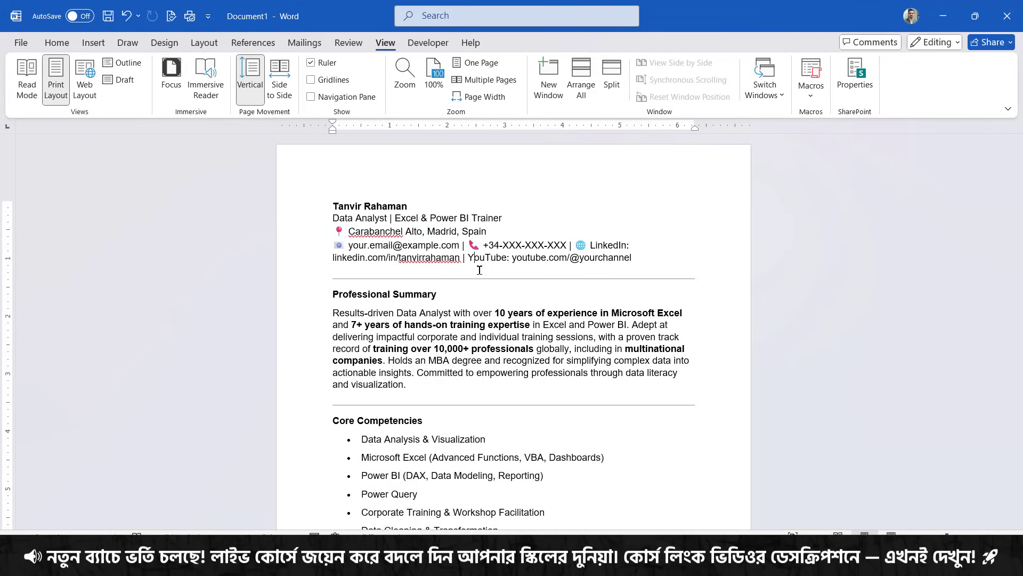
left_click_drag(483, 246, 561, 241)
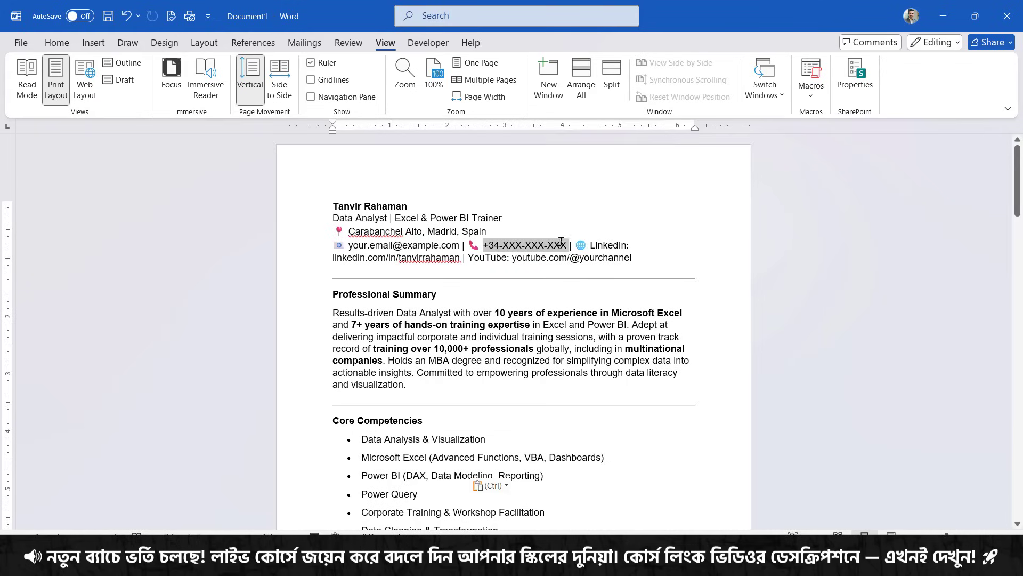
left_click(608, 245)
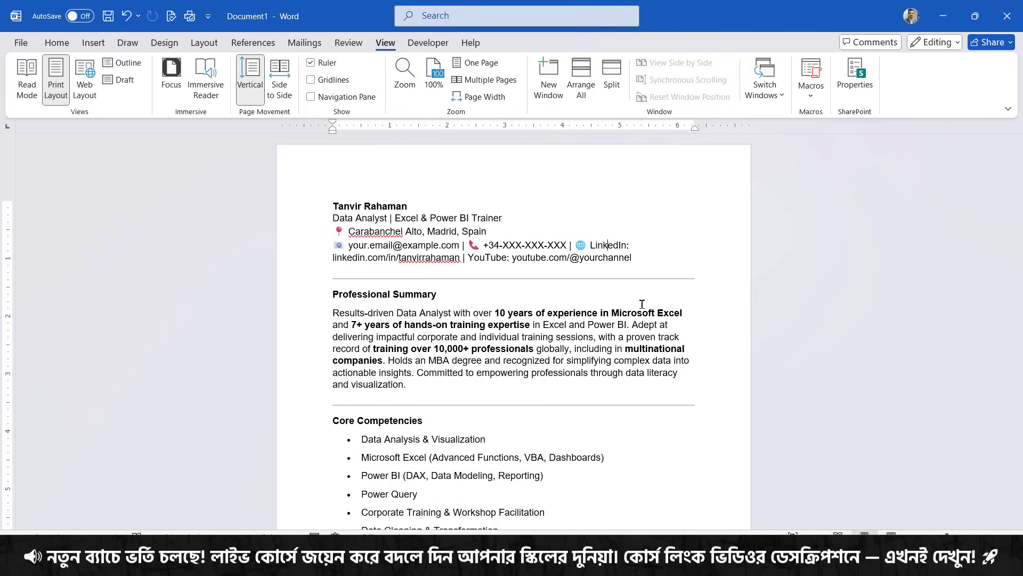
Switch to LinkedIn in Chrome, open the account owner's profile page to view its URL, and return to Word
left_click(544, 336)
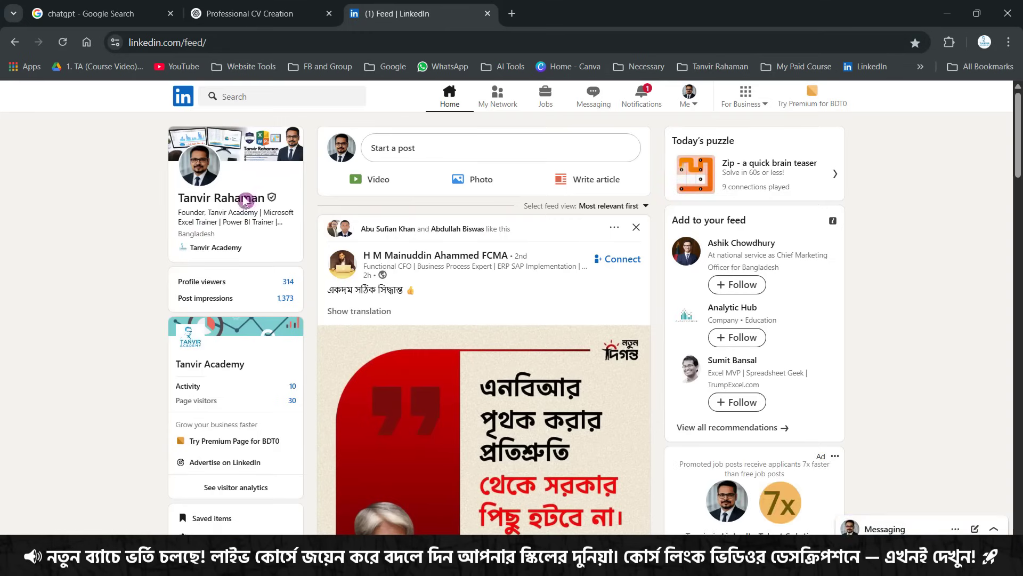
left_click(224, 198)
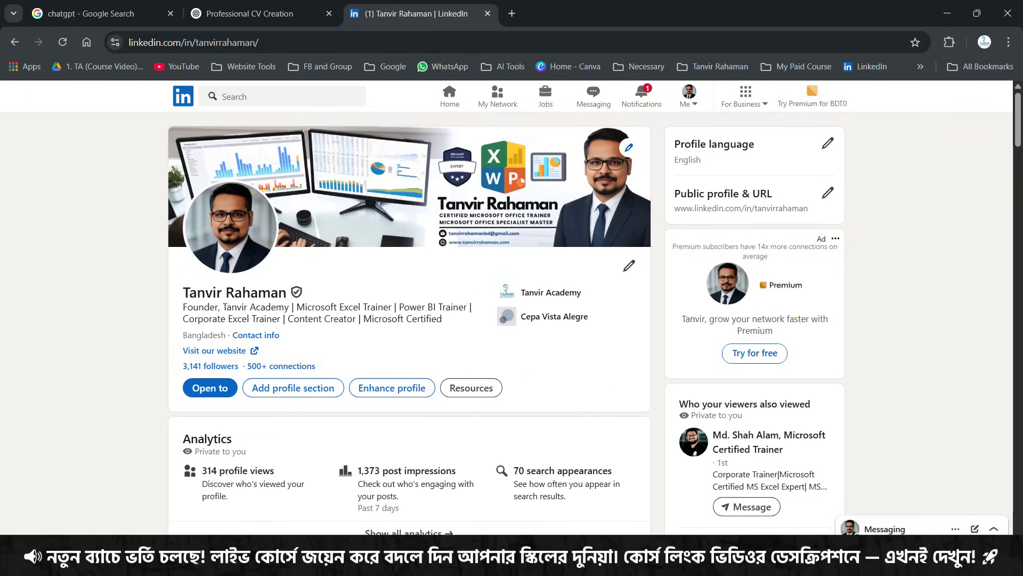
left_click(492, 560)
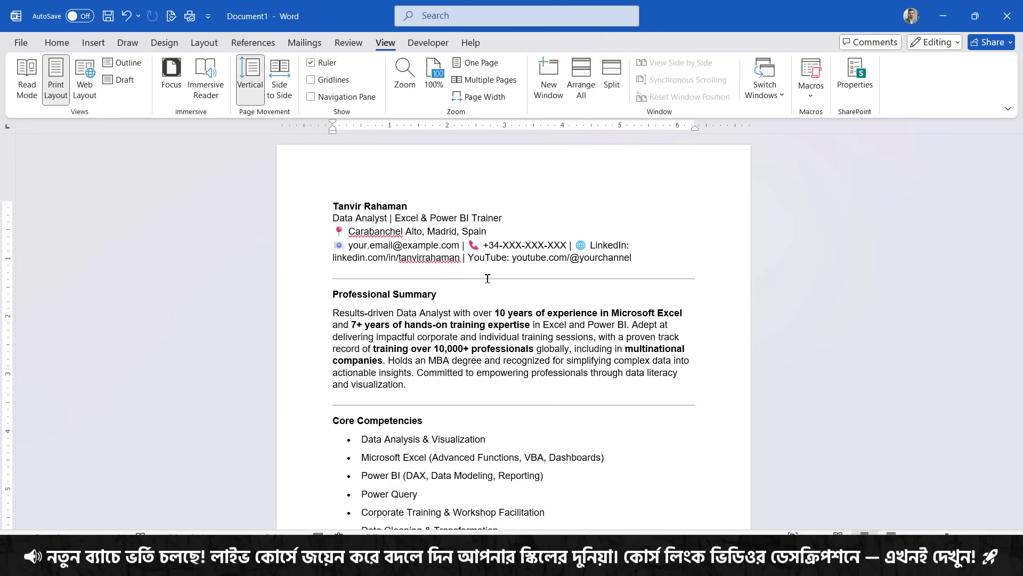
Justify the paragraph under the Professional Summary heading
scroll(488, 279, "down", 1)
left_click(500, 331)
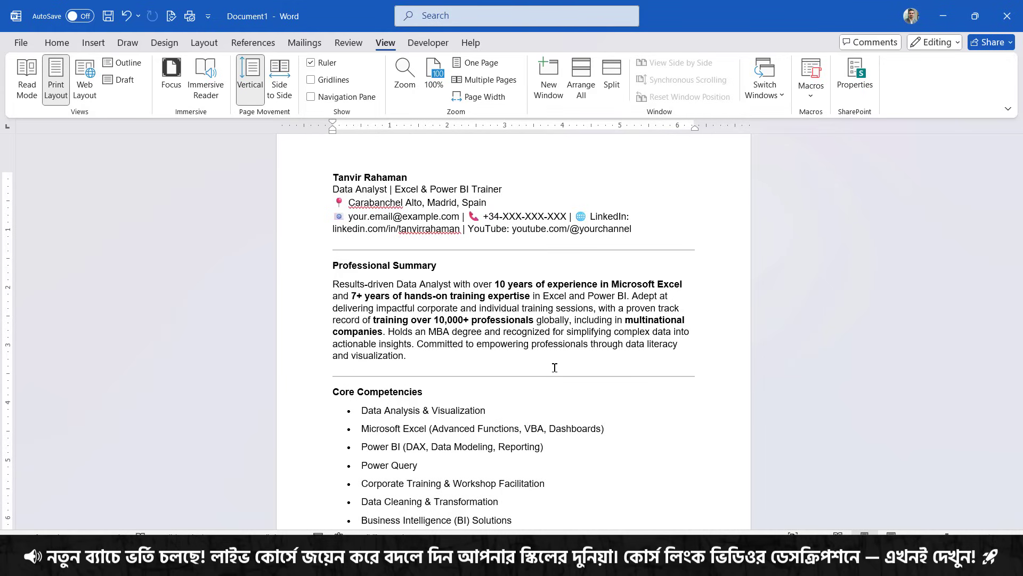
left_click_drag(413, 356, 333, 284)
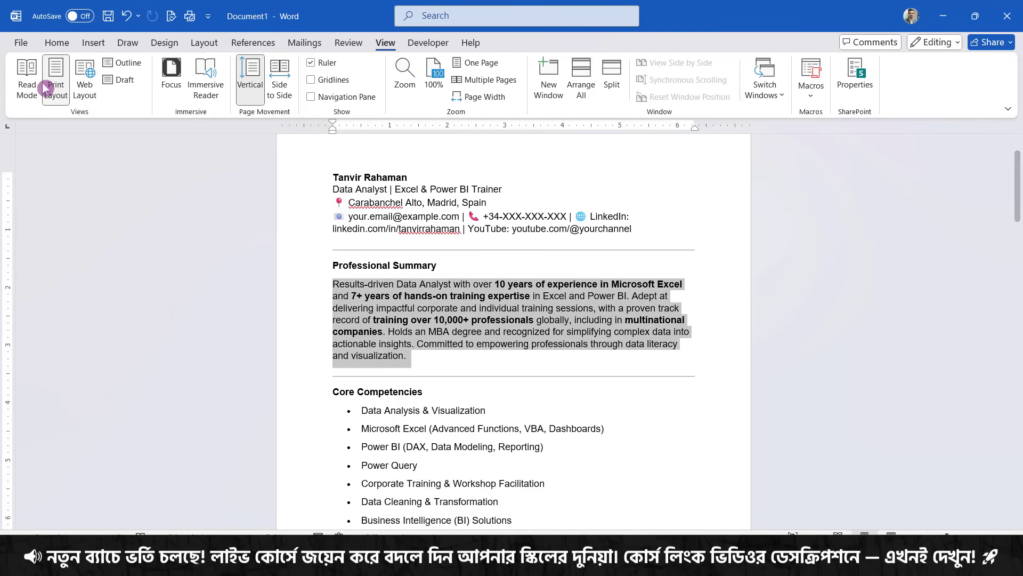
left_click(53, 43)
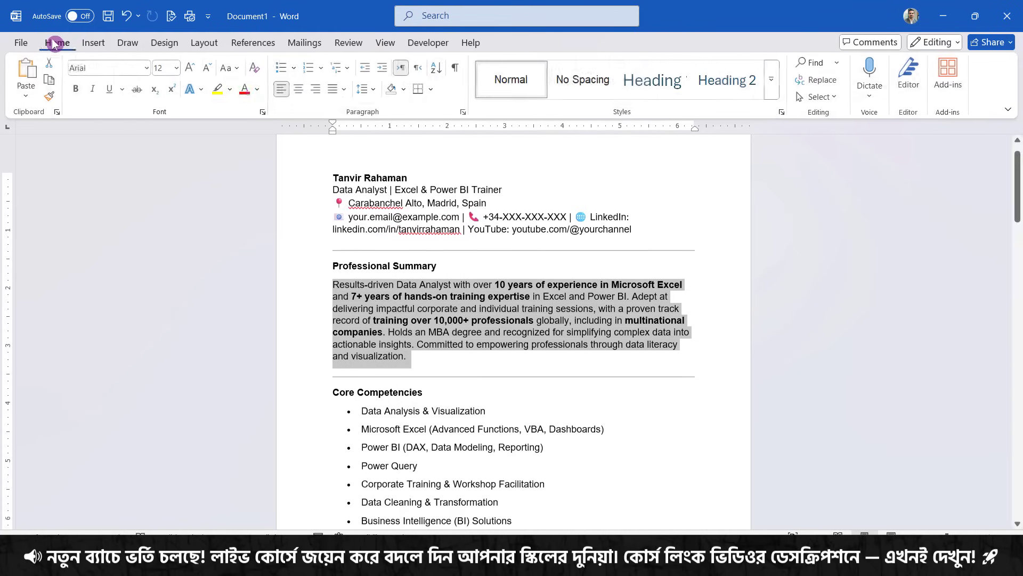
left_click(343, 89)
left_click(351, 103)
left_click(553, 332)
Remove the space after paragraphs in the Core Competencies bullet list, from Data Analysis & Visualization through Reporting Automation
scroll(525, 390, "down", 1)
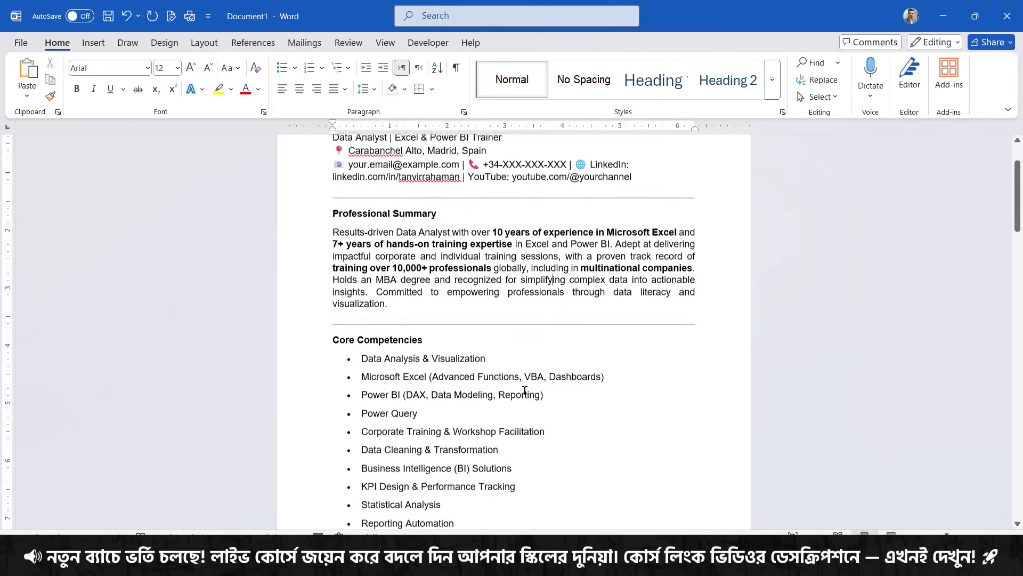
left_click(429, 335)
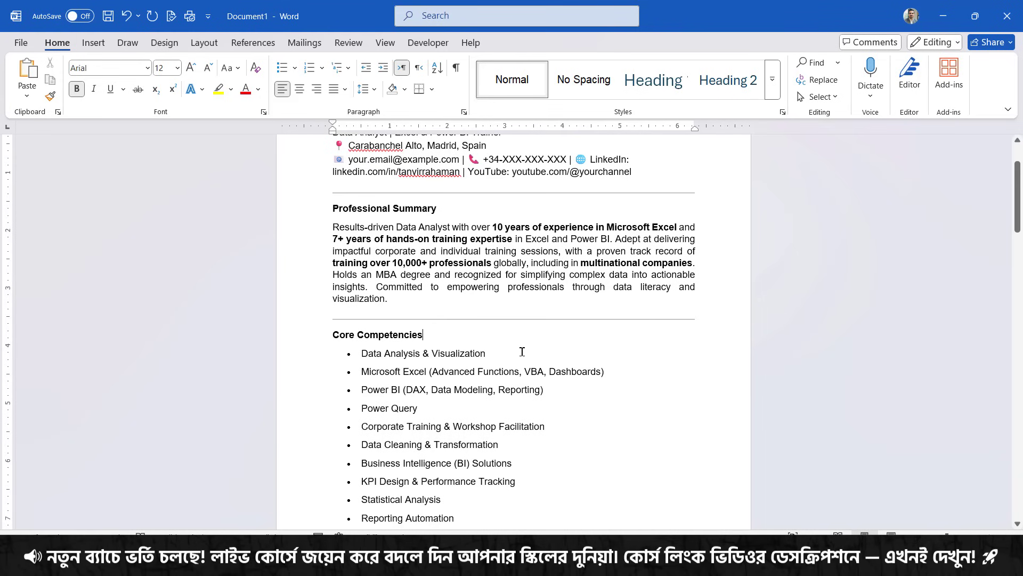
scroll(544, 392, "down", 1)
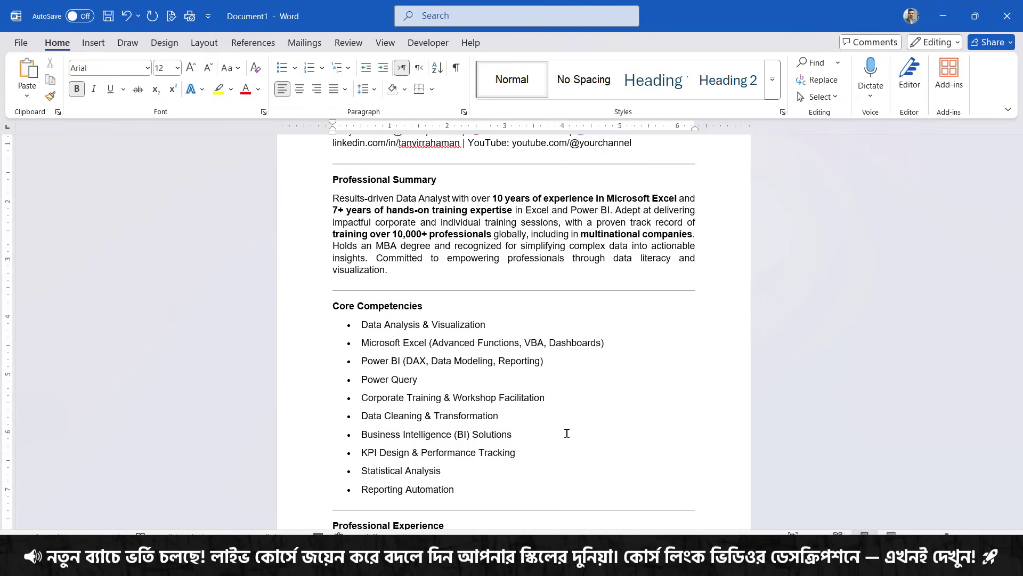
left_click_drag(456, 489, 364, 330)
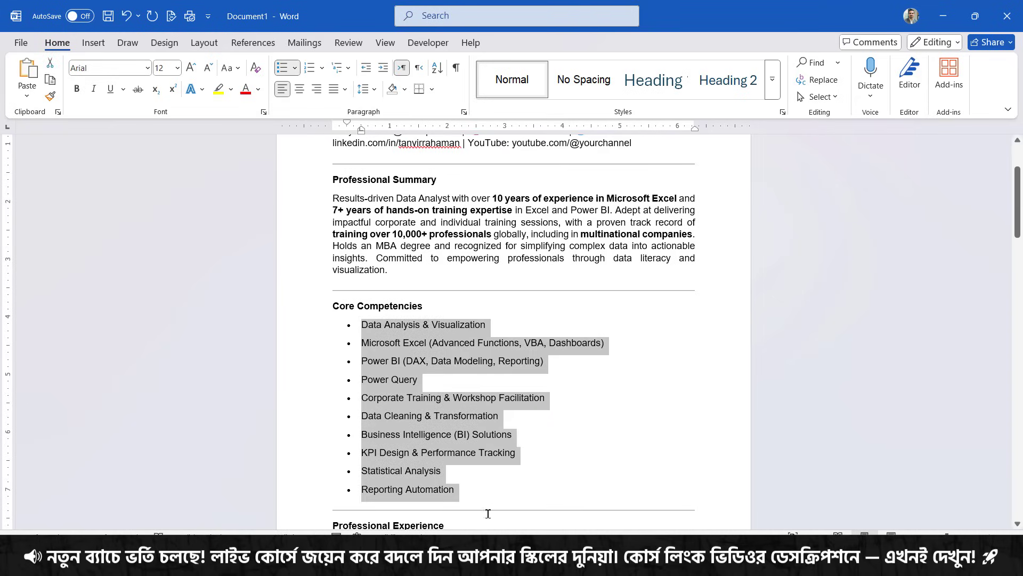
left_click(469, 493)
left_click_drag(468, 493, 351, 327)
left_click(364, 89)
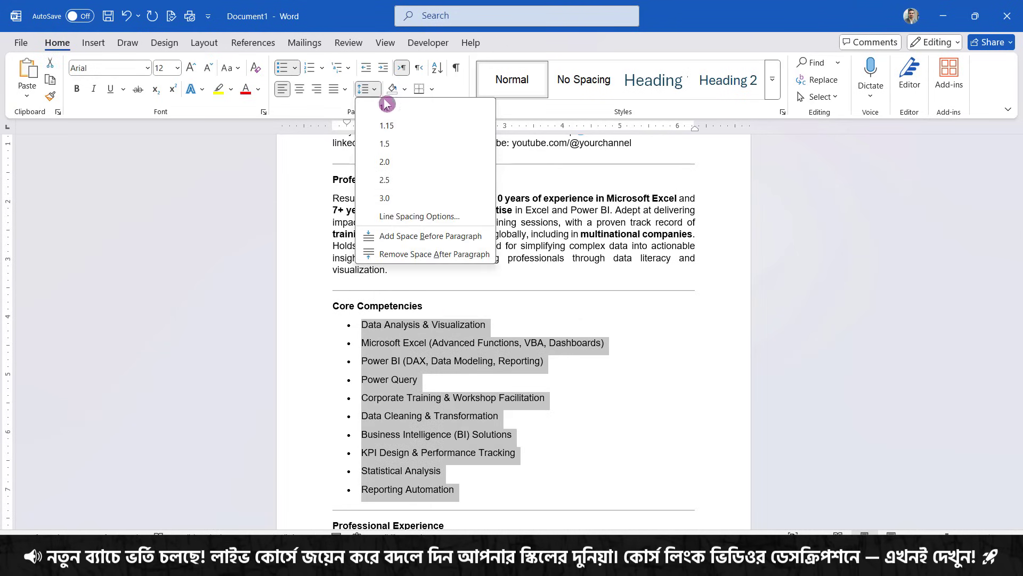
left_click(419, 264)
left_click(495, 433)
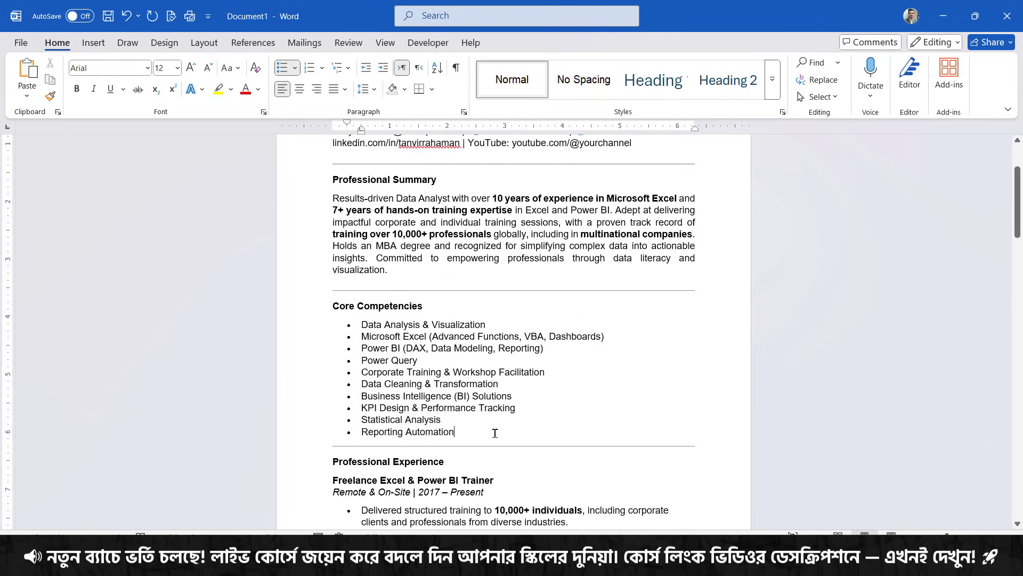
key("Return")
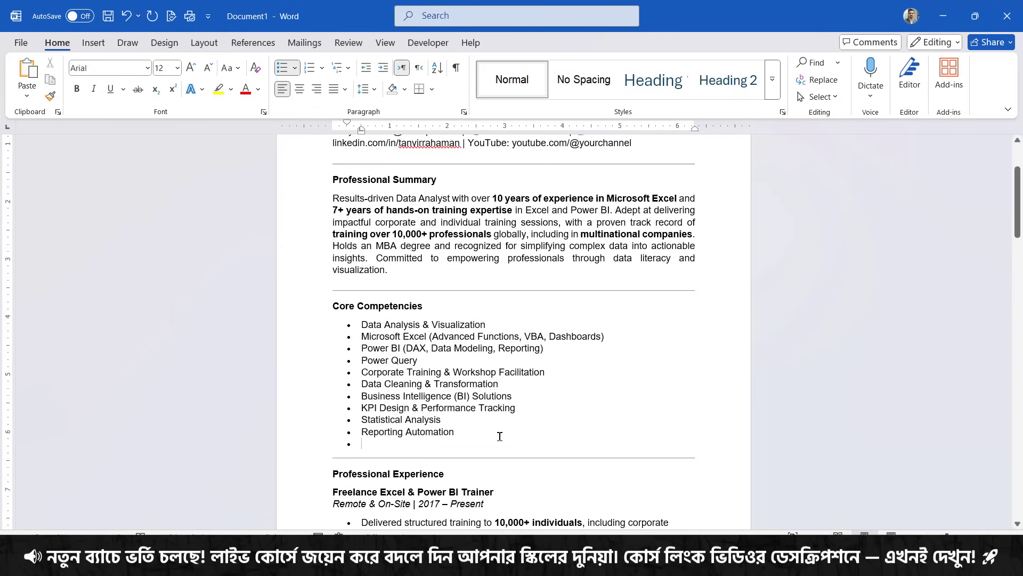
key("BackSpace")
key("BackSpace")
key("BackSpace")
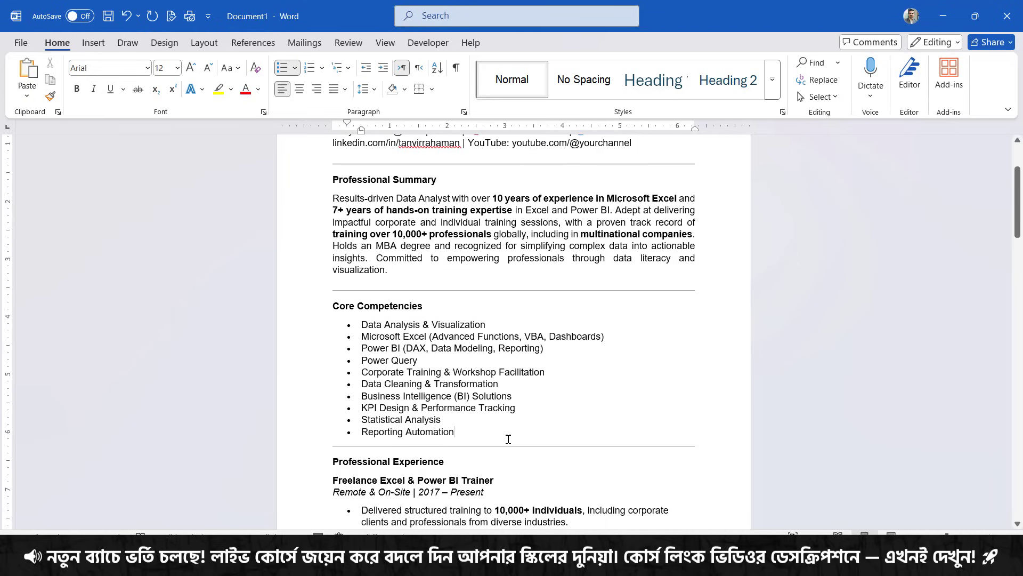
Apply light blue paragraph shading to the Professional Summary and Core Competencies headings
scroll(508, 439, "up", 3)
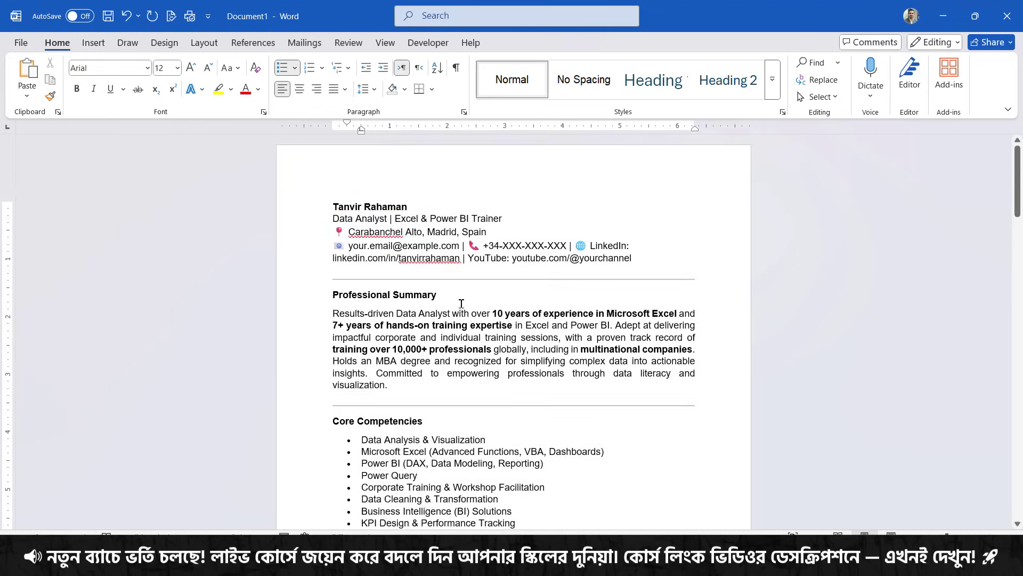
left_click_drag(457, 297, 335, 297)
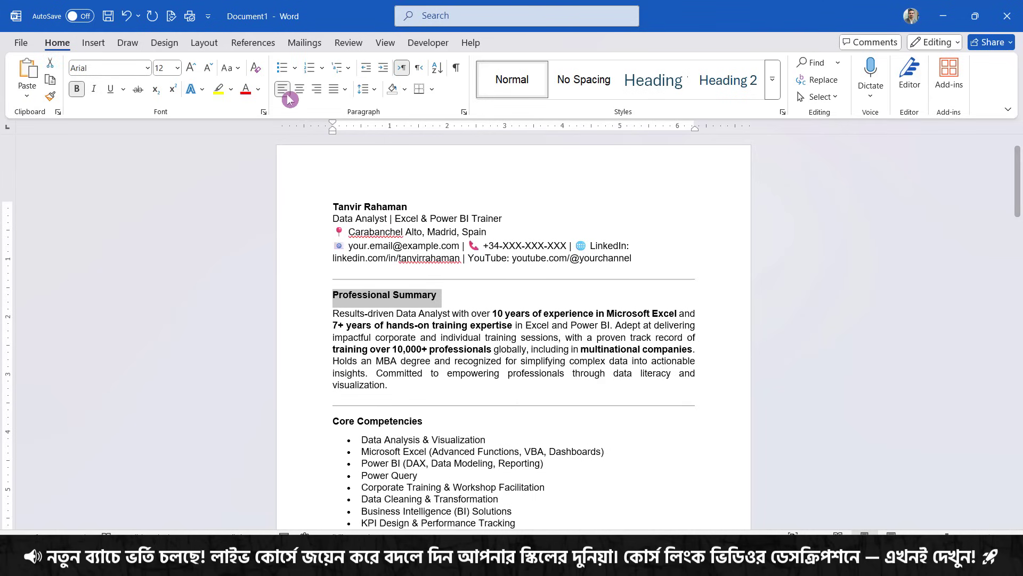
left_click(404, 89)
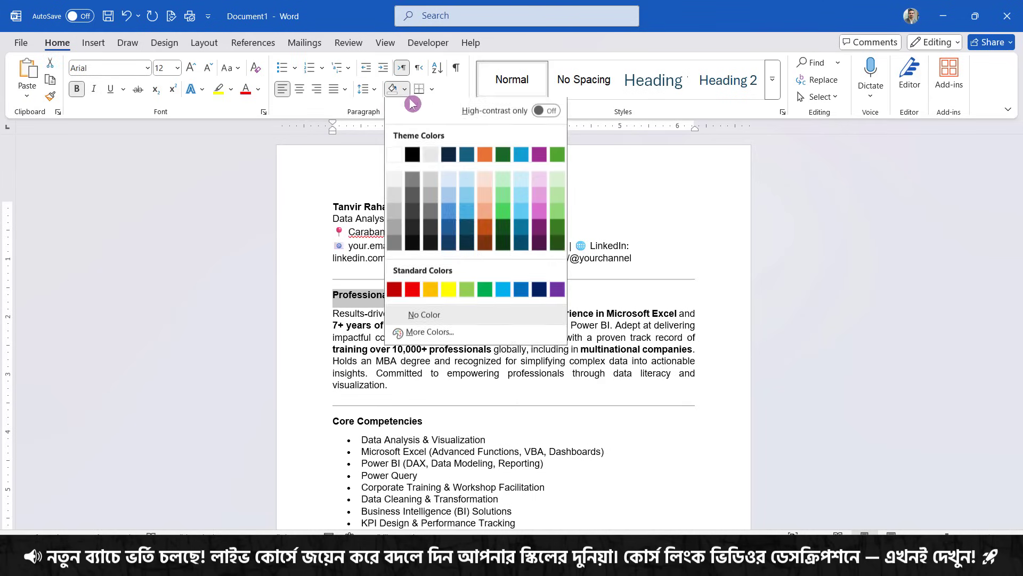
left_click(450, 183)
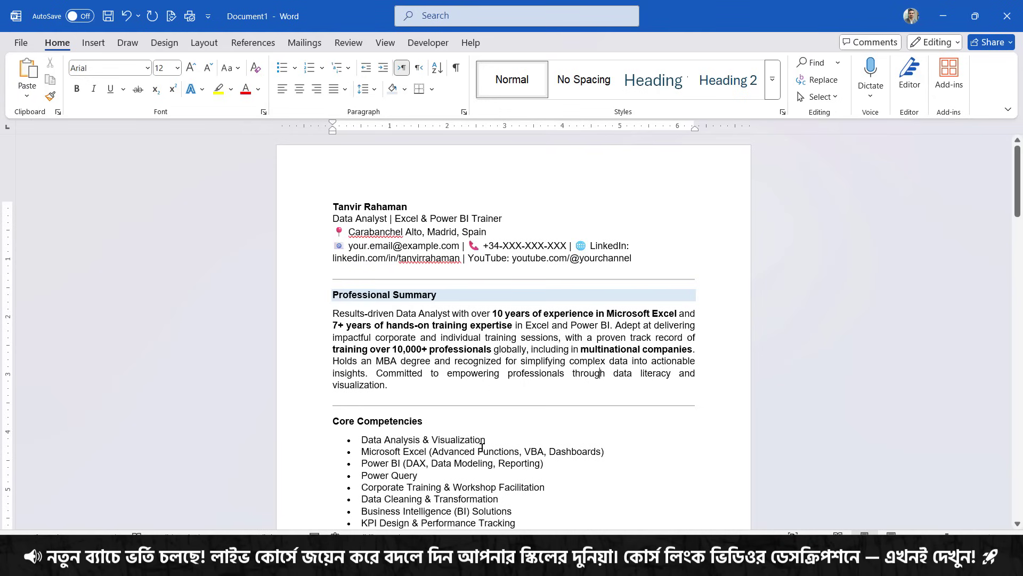
left_click_drag(449, 421, 333, 420)
left_click(392, 89)
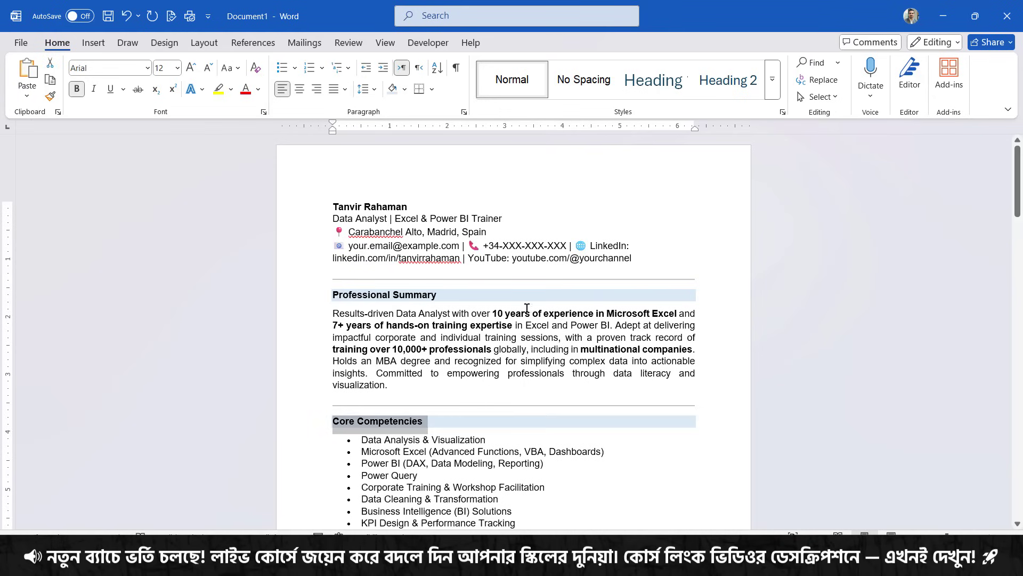
left_click(533, 439)
Apply the same light blue shading to the Professional Experience heading
scroll(582, 435, "down", 3)
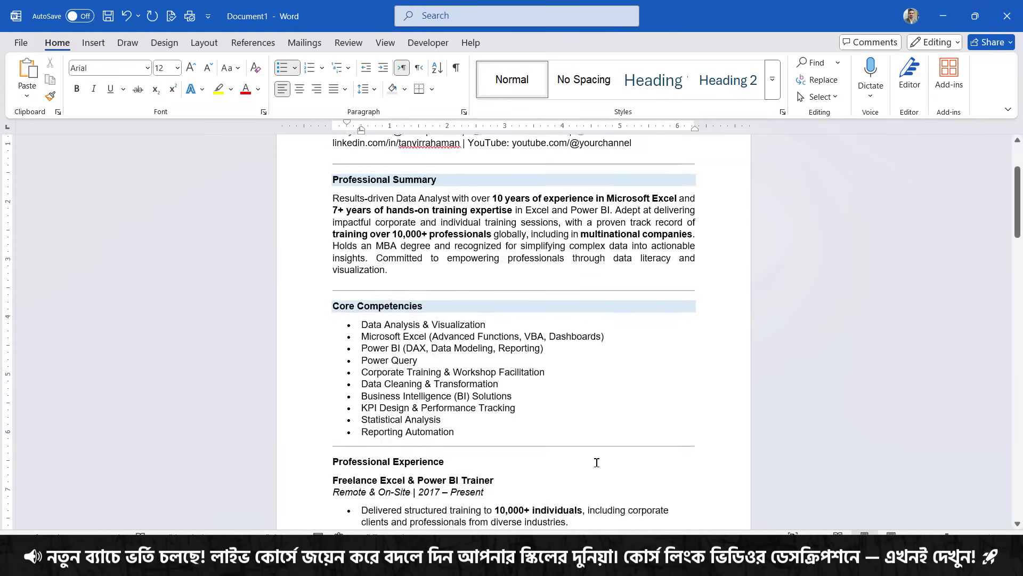
scroll(597, 462, "down", 2)
left_click_drag(451, 346, 333, 347)
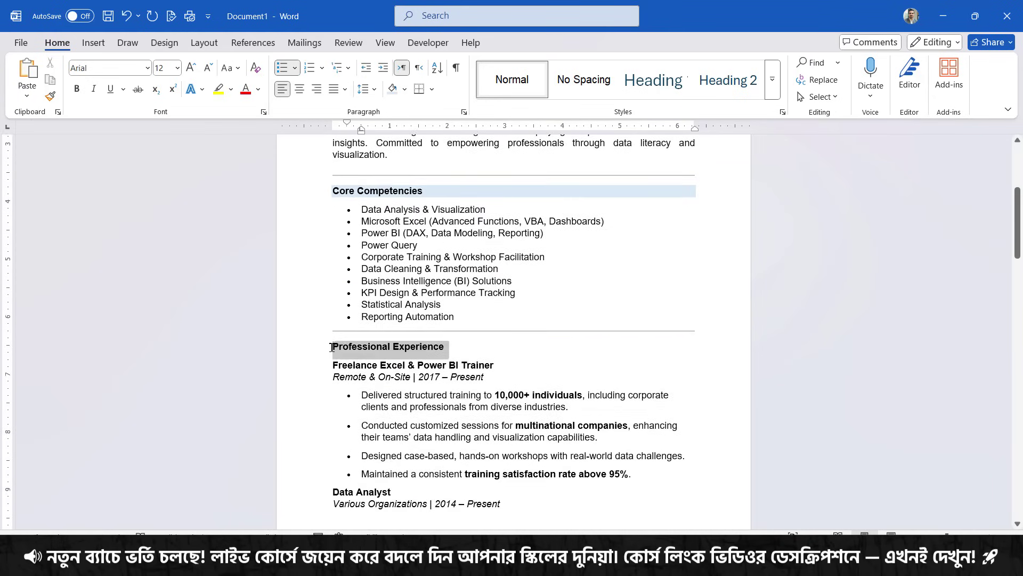
left_click(392, 89)
left_click(559, 380)
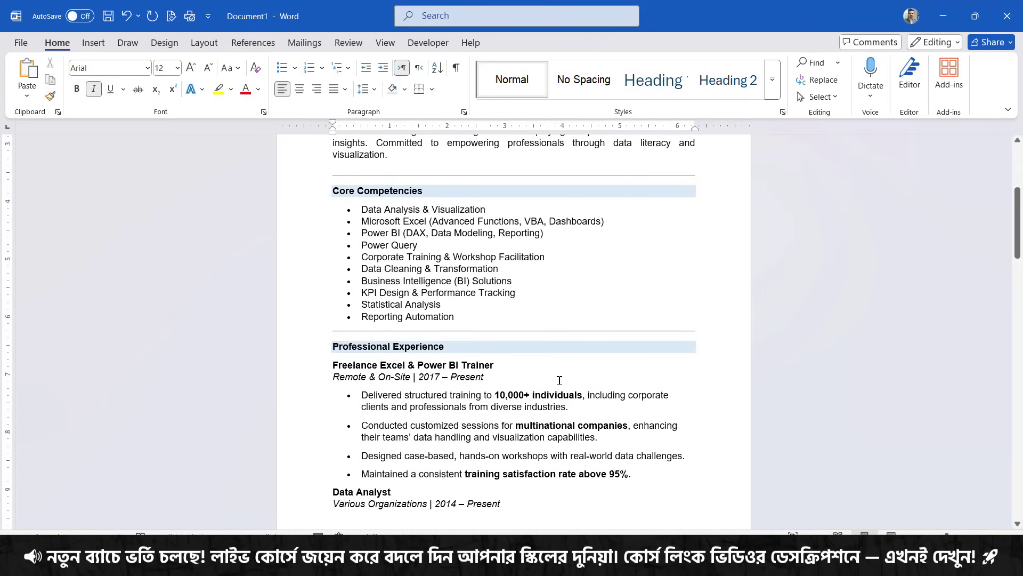
scroll(560, 380, "down", 1)
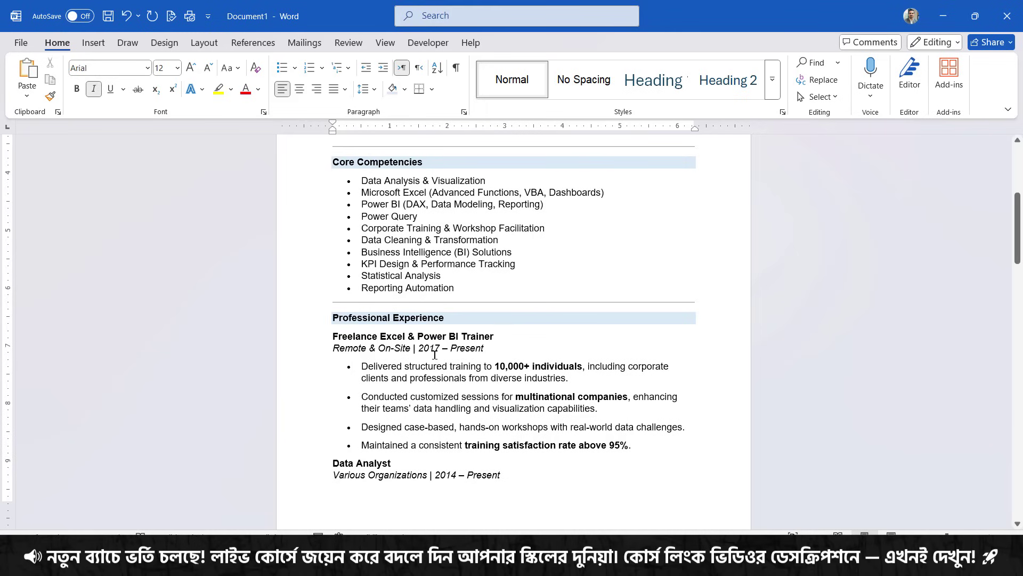
Remove the space after paragraphs in the bullet list under Freelance Excel & Power BI Trainer
left_click_drag(418, 351, 479, 351)
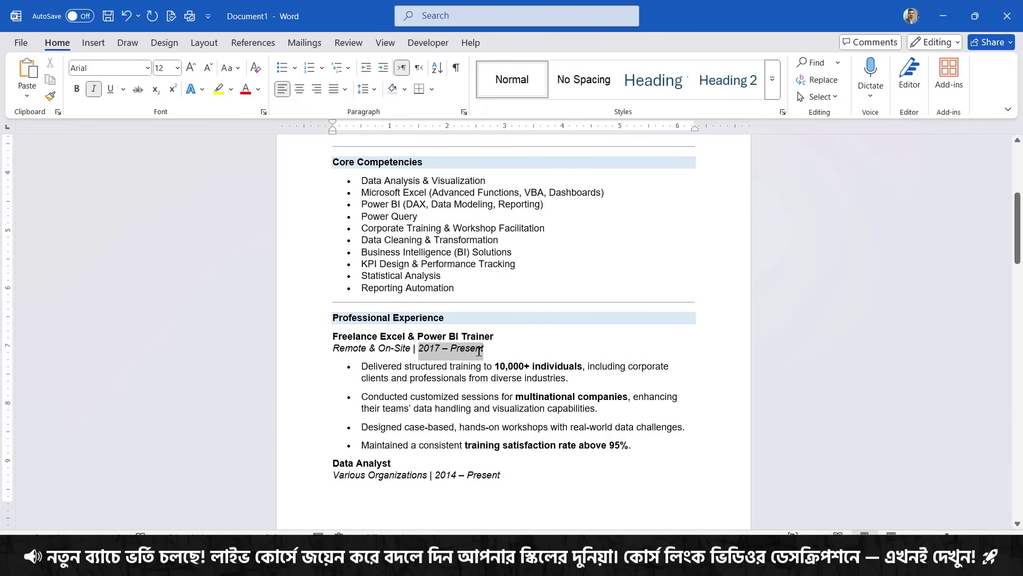
left_click(499, 378)
scroll(533, 443, "down", 1)
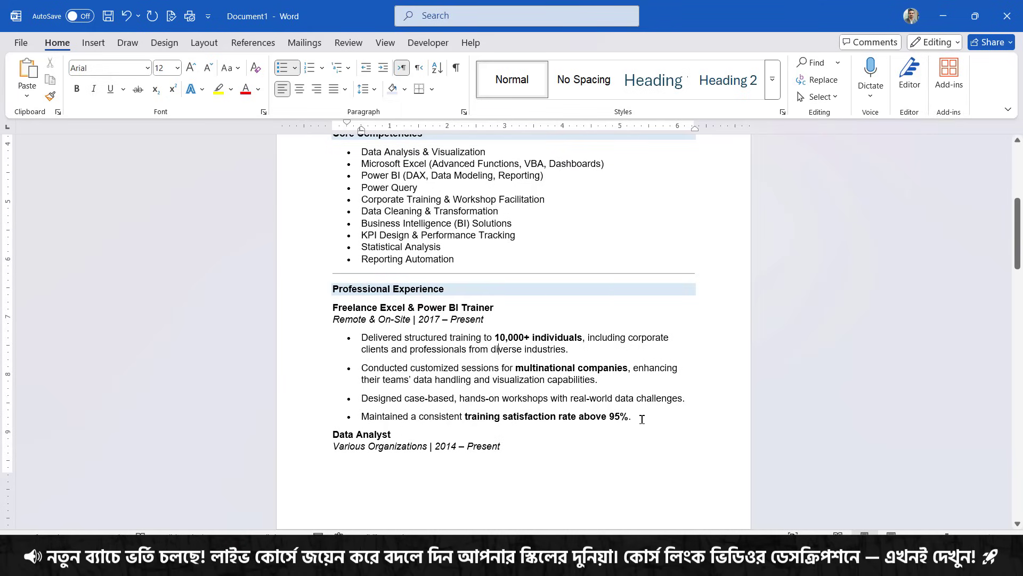
left_click_drag(637, 417, 347, 333)
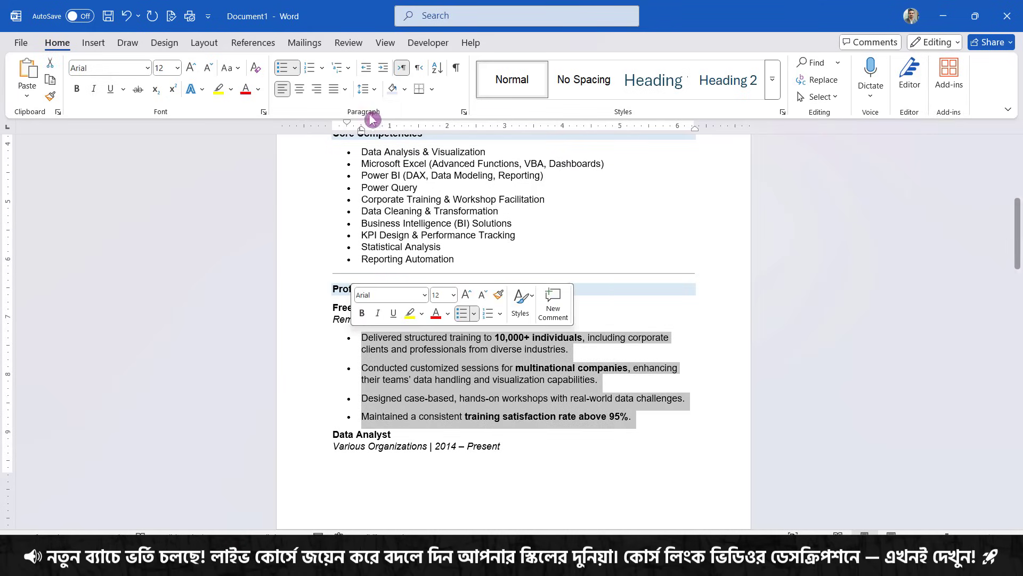
left_click(363, 88)
left_click(437, 253)
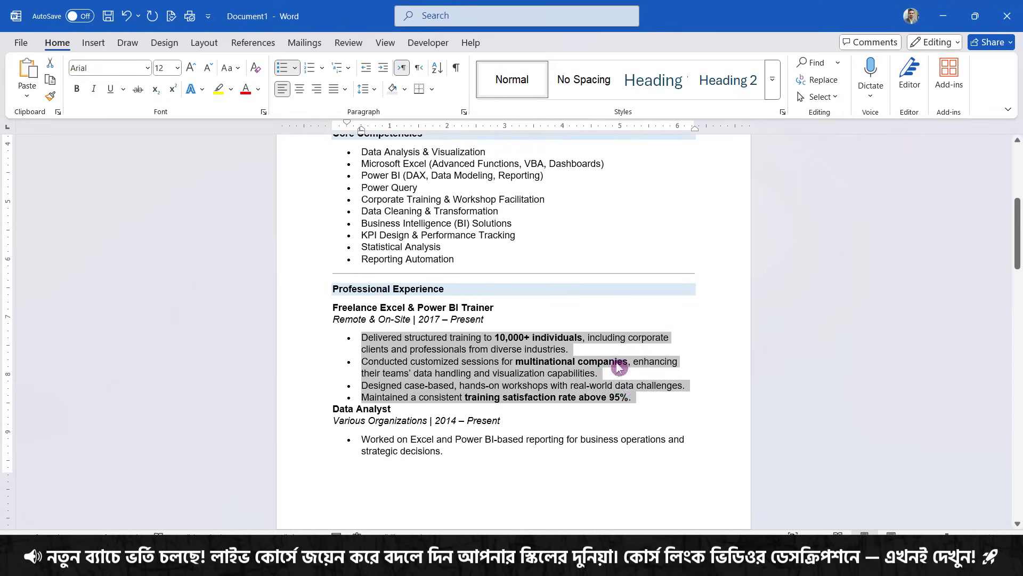
Insert an unbulleted blank line between the trainer bullet list and the Data Analyst job title
left_click(650, 403)
key("Return")
key("Return")
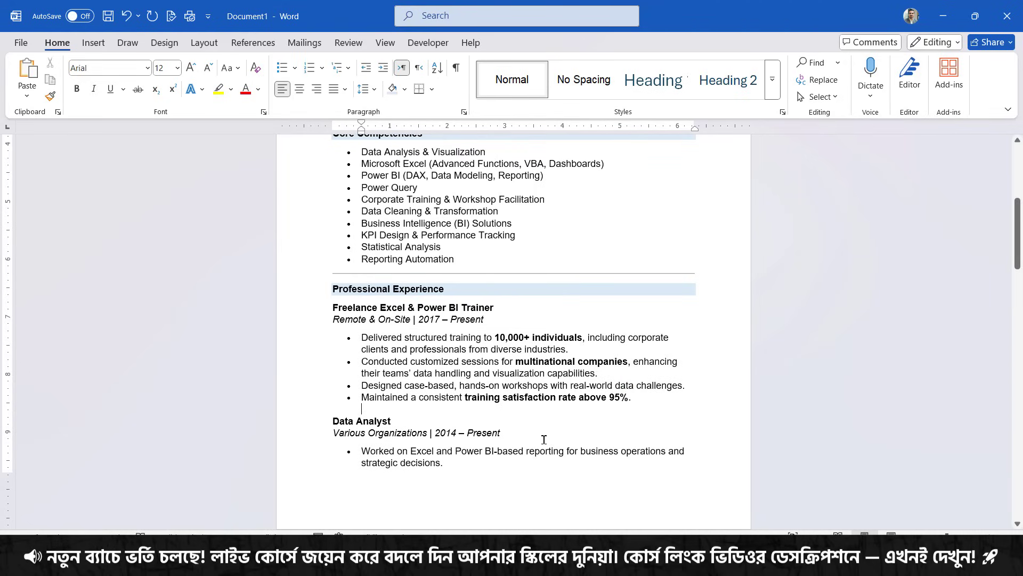
Open the first page's footer for editing and insert the built-in Grid footer with page number and total pages
scroll(543, 439, "down", 3)
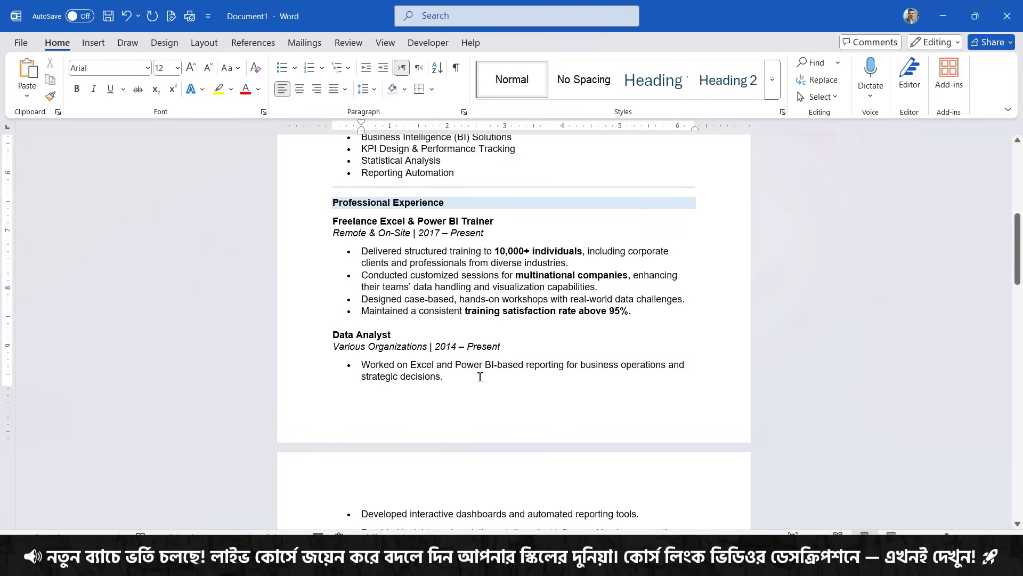
scroll(480, 376, "down", 4)
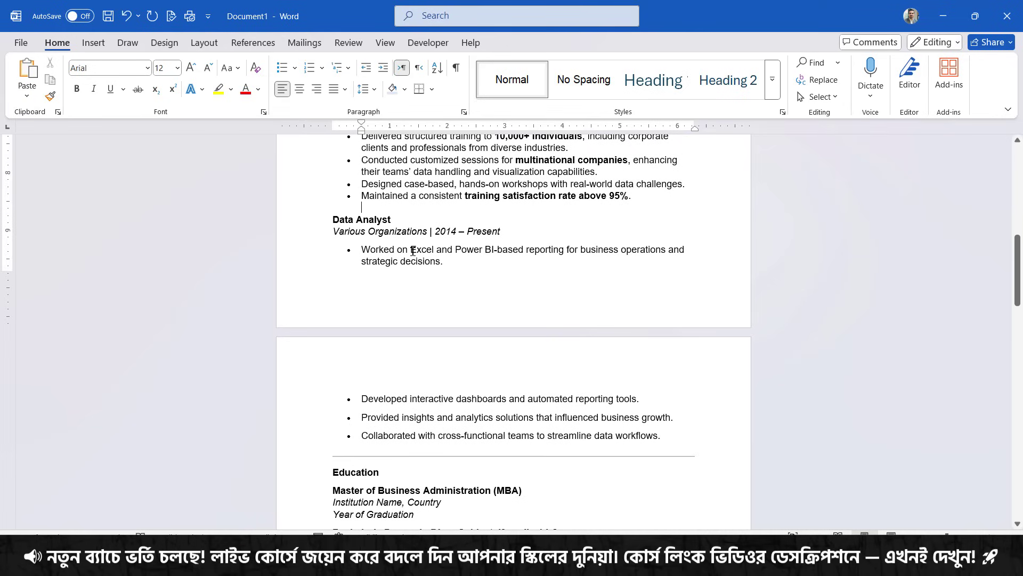
left_click_drag(332, 220, 444, 262)
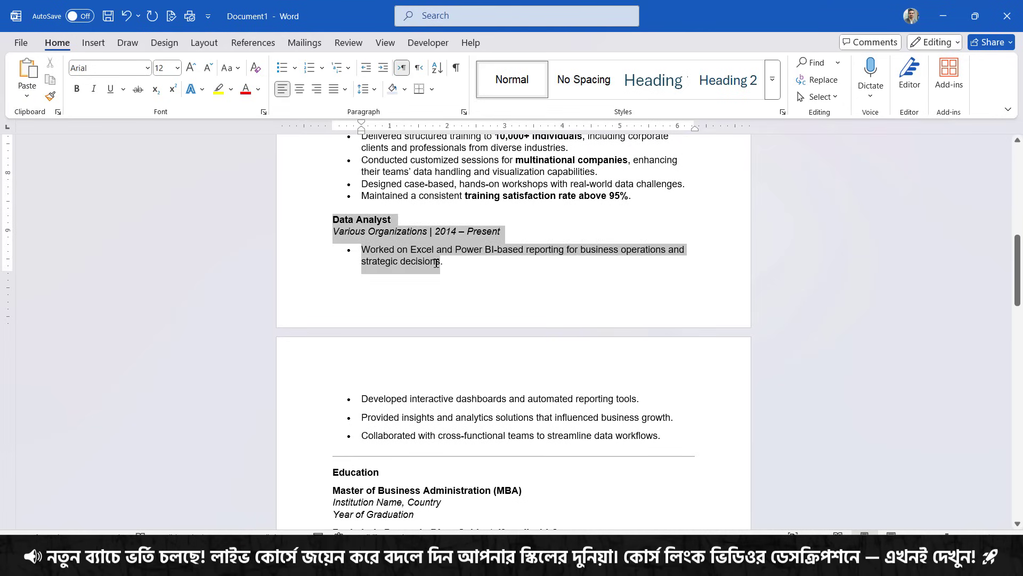
left_click(554, 319)
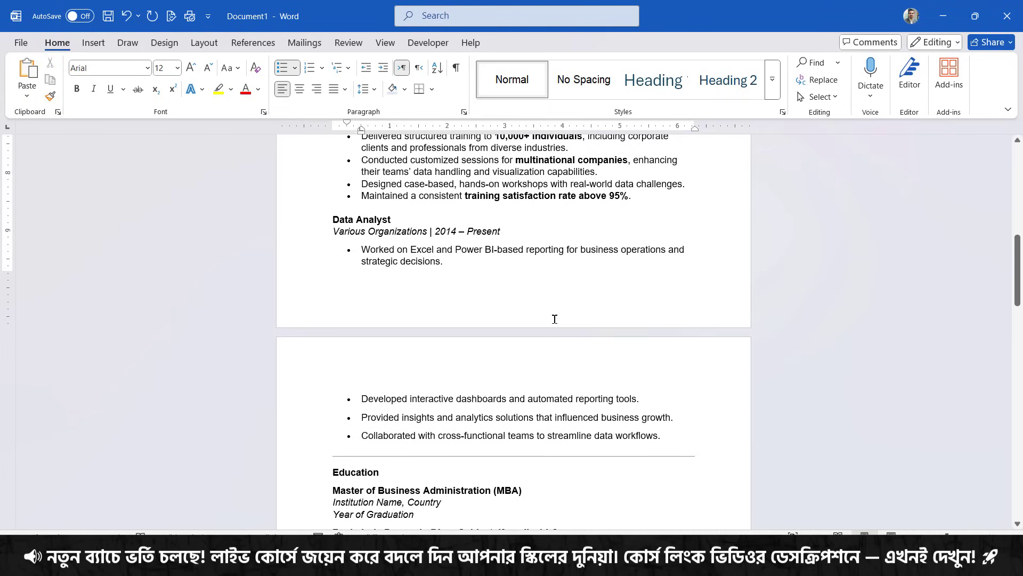
double_click(522, 315)
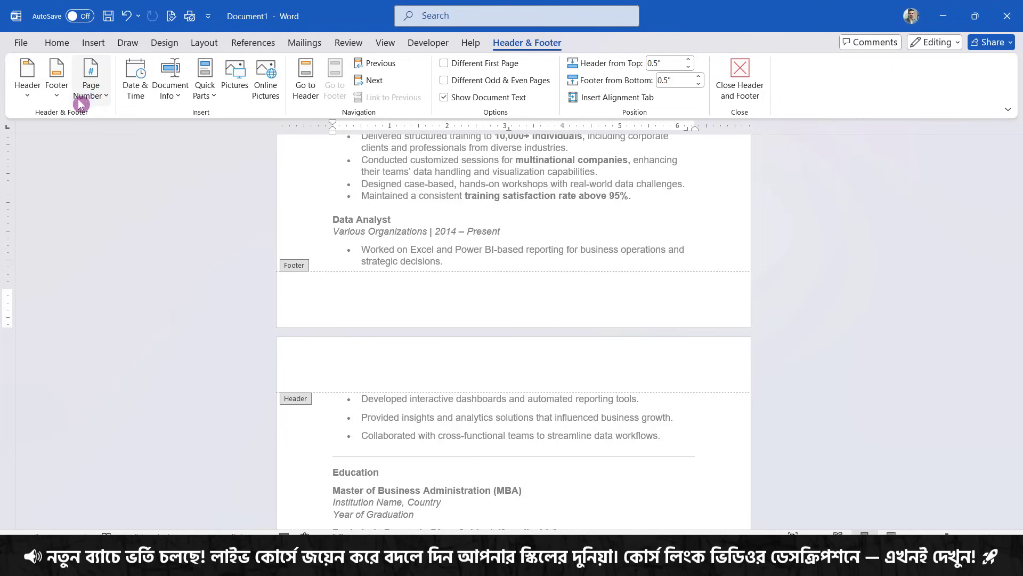
left_click(59, 92)
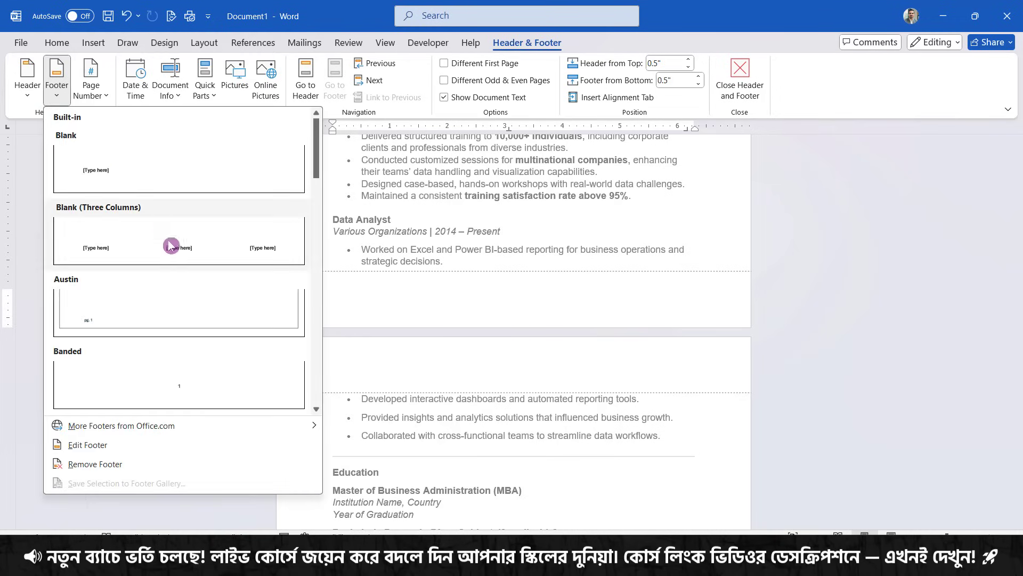
scroll(178, 272, "down", 6)
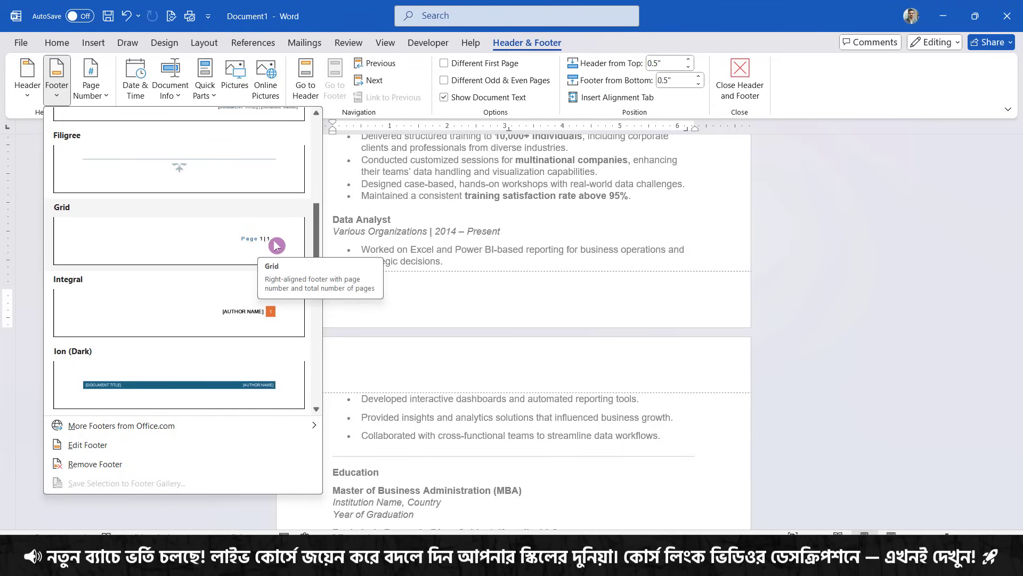
scroll(278, 242, "down", 3)
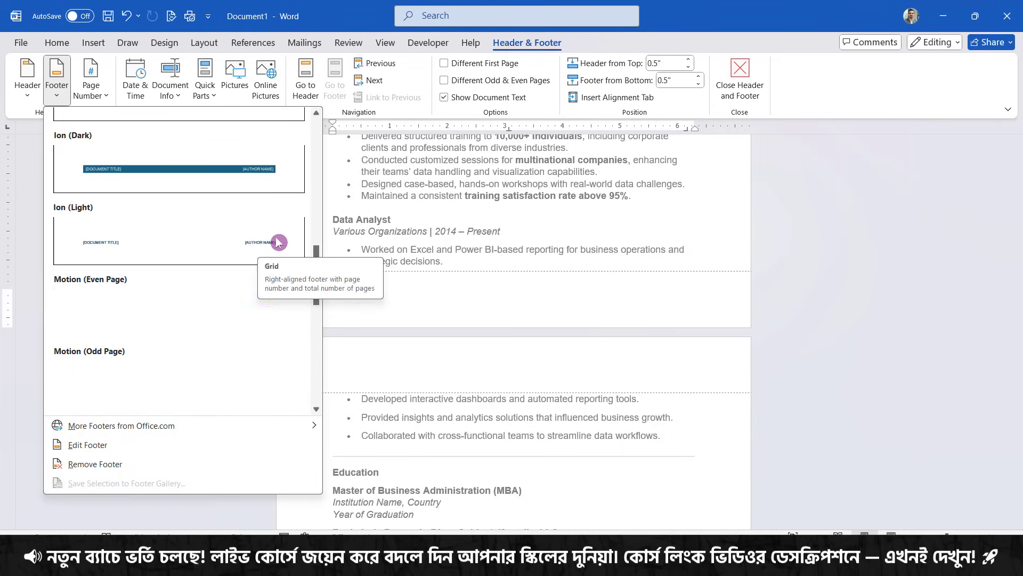
scroll(278, 248, "up", 6)
scroll(272, 247, "down", 3)
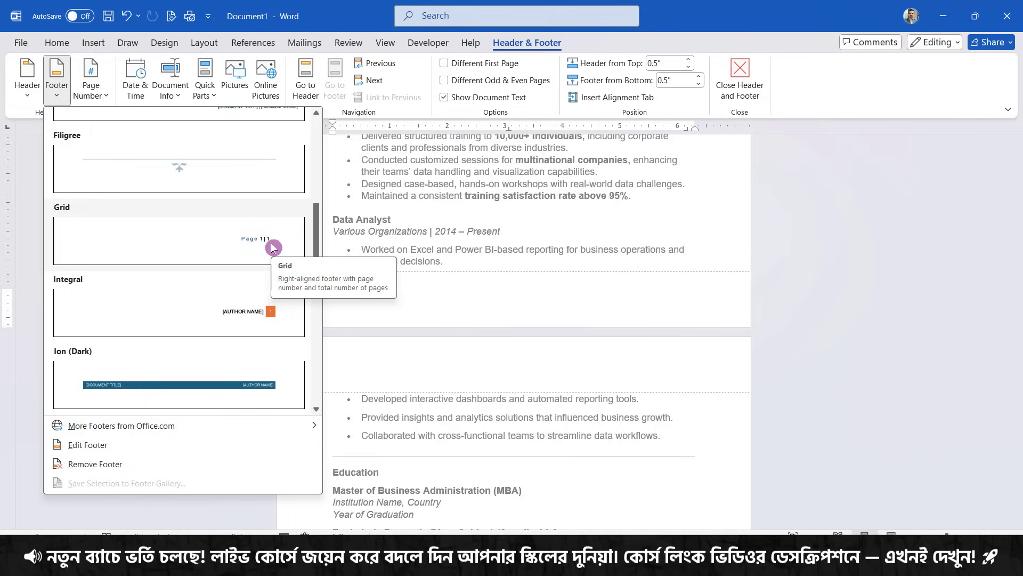
left_click(272, 247)
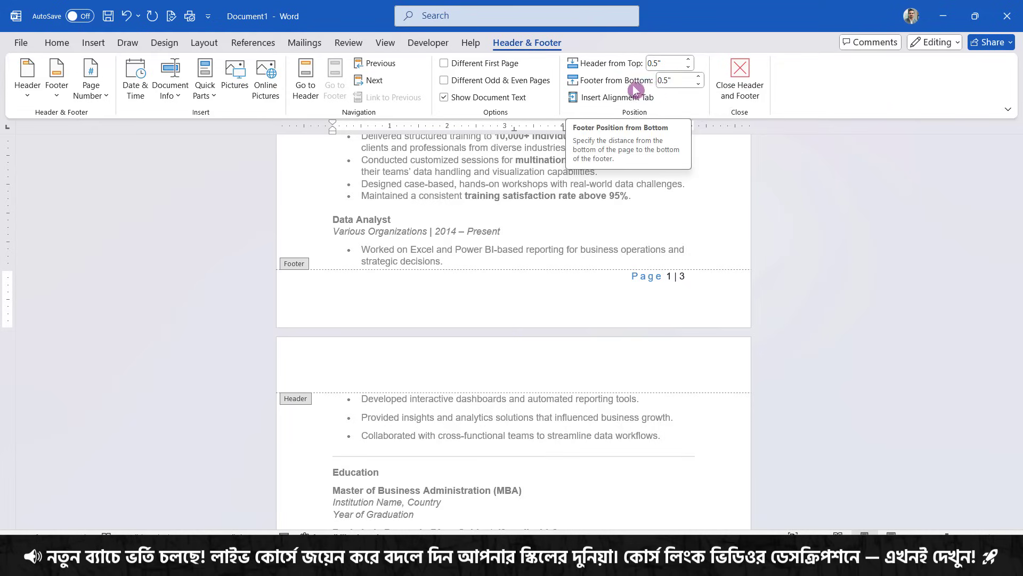
Set the footer's distance from the page bottom to 0.2" and return to the document body
left_click(699, 84)
left_click(699, 84)
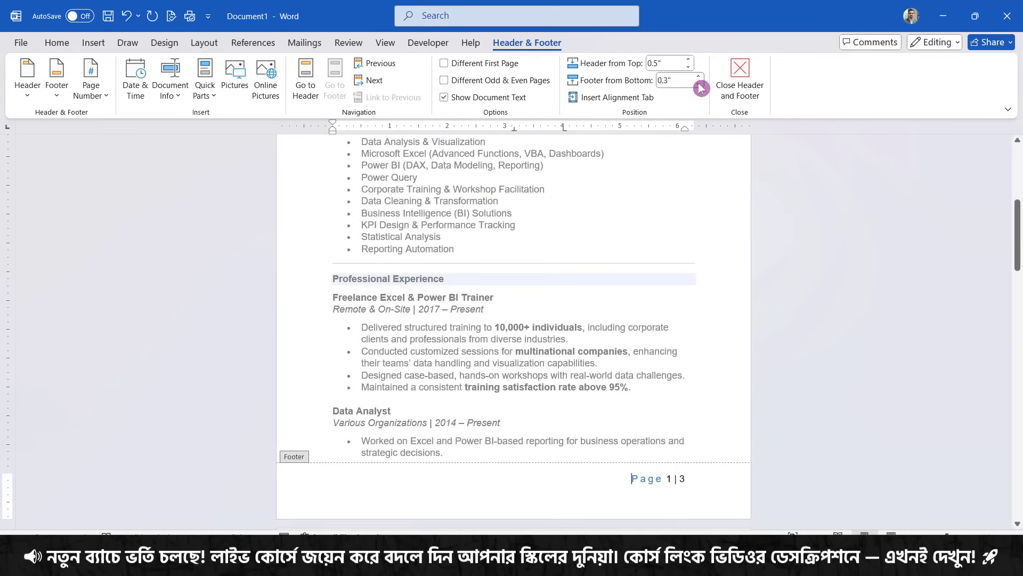
left_click(700, 85)
left_click(739, 80)
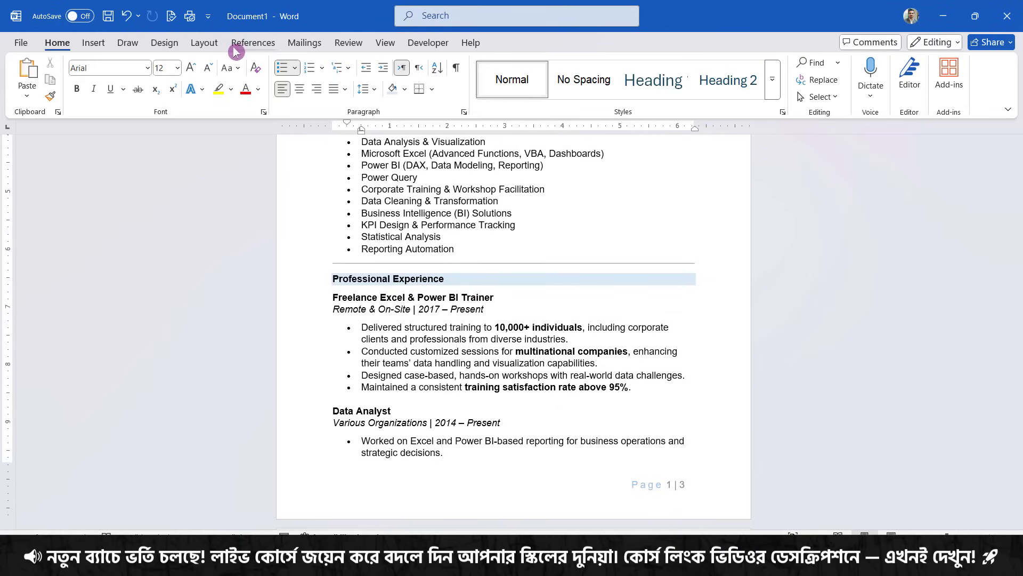
Set the bottom page margin to 0.8" for the whole document
left_click(91, 43)
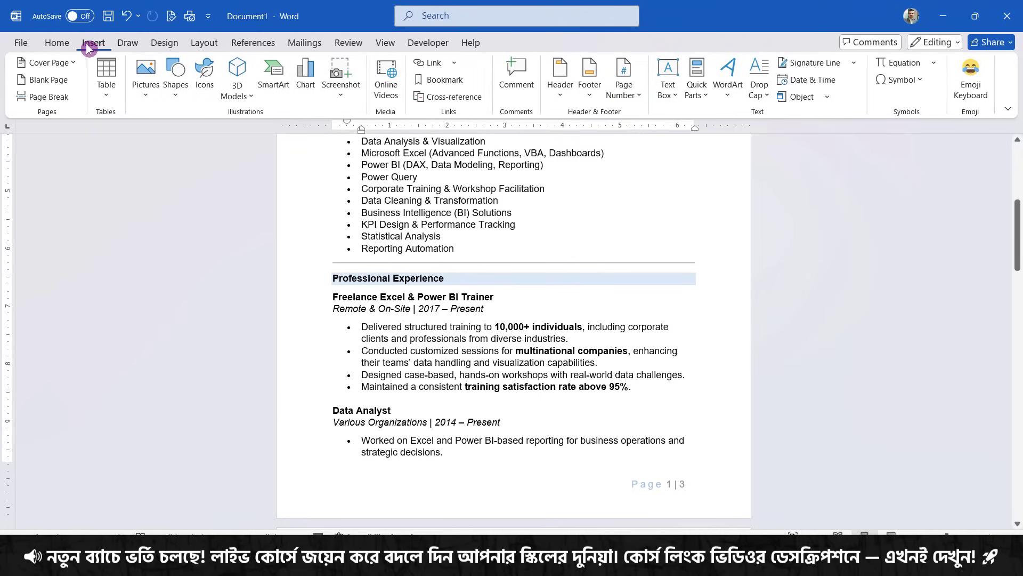
left_click(201, 44)
left_click(29, 85)
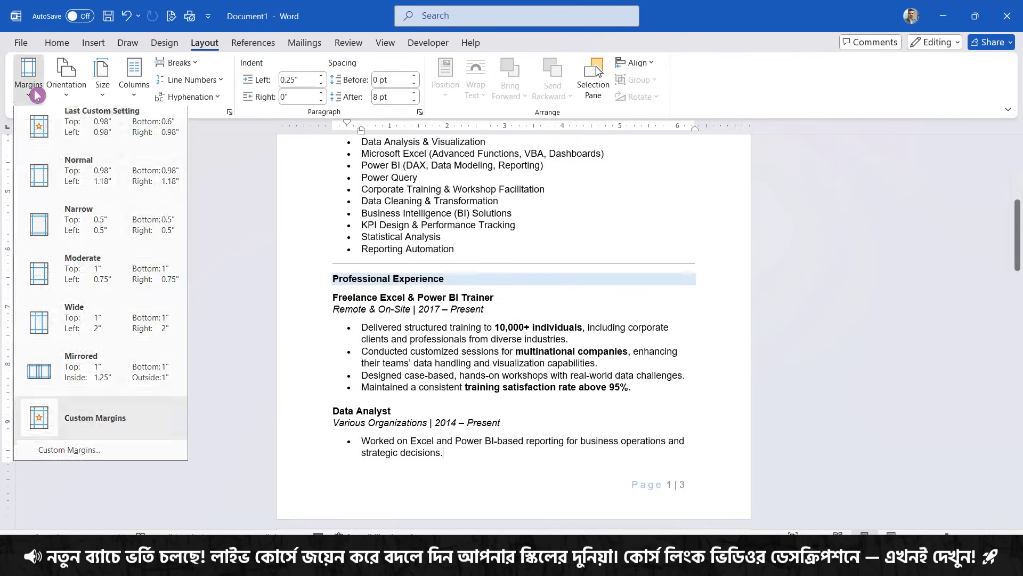
left_click(54, 458)
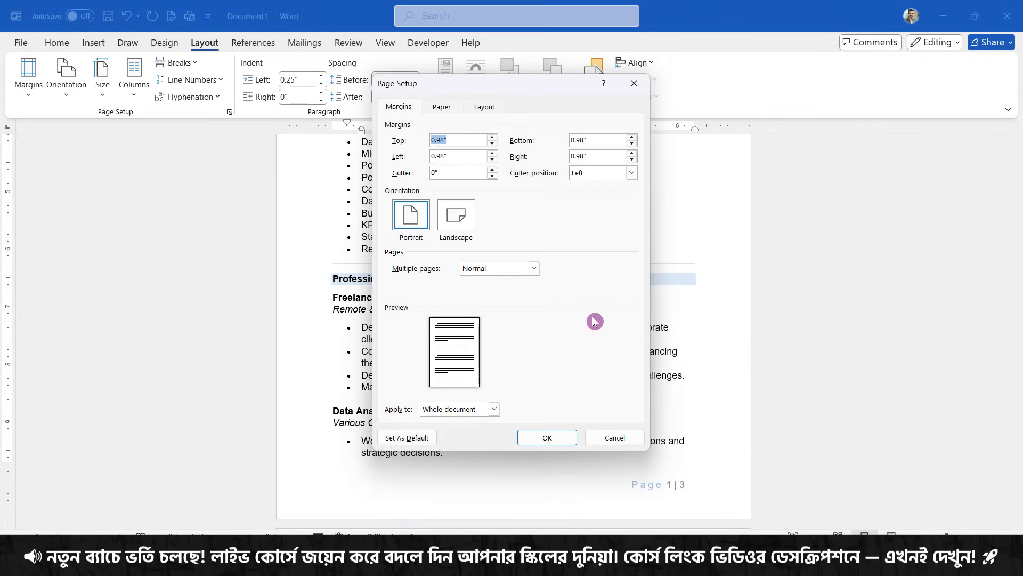
left_click(632, 145)
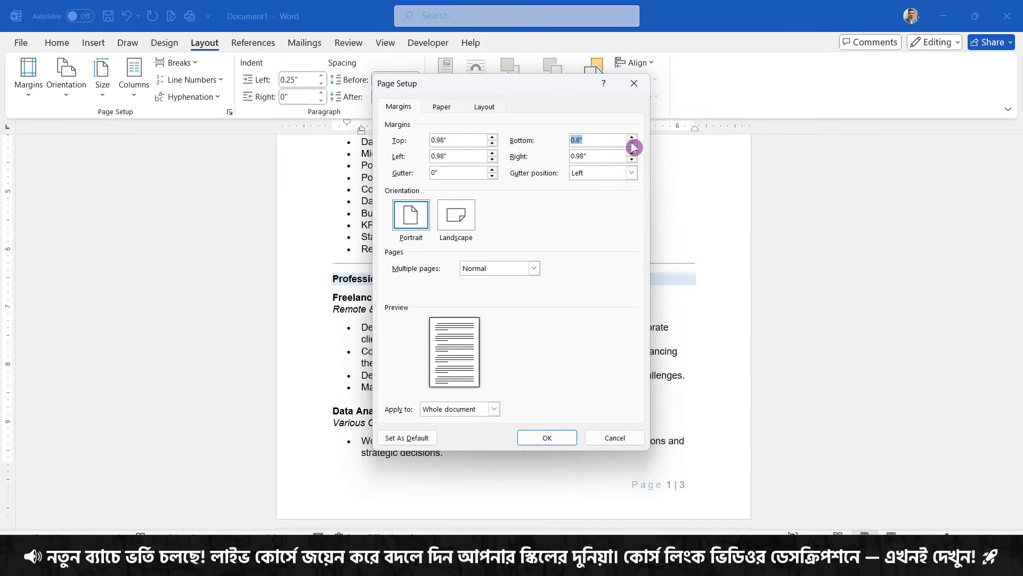
left_click(549, 439)
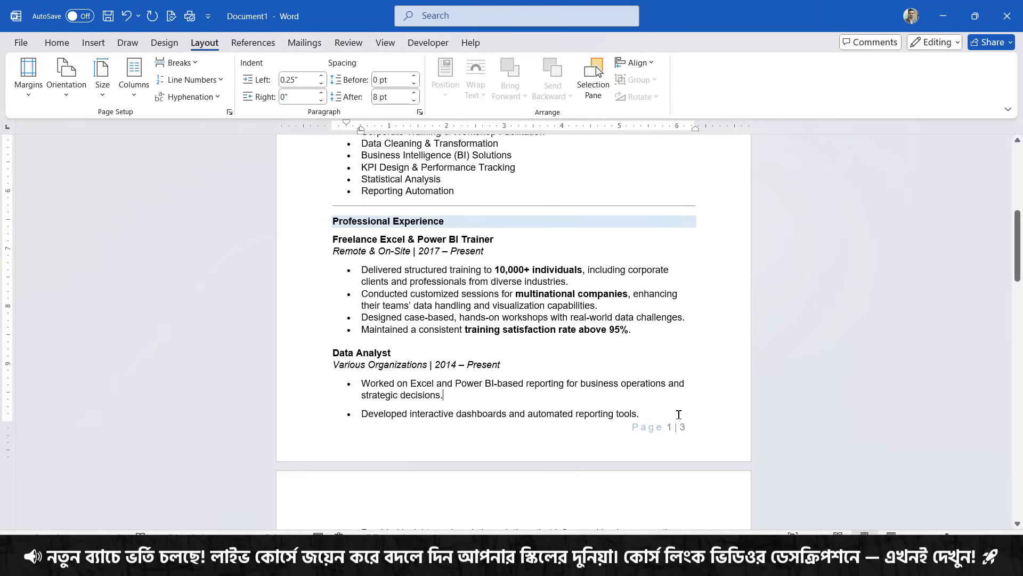
double_click(640, 435)
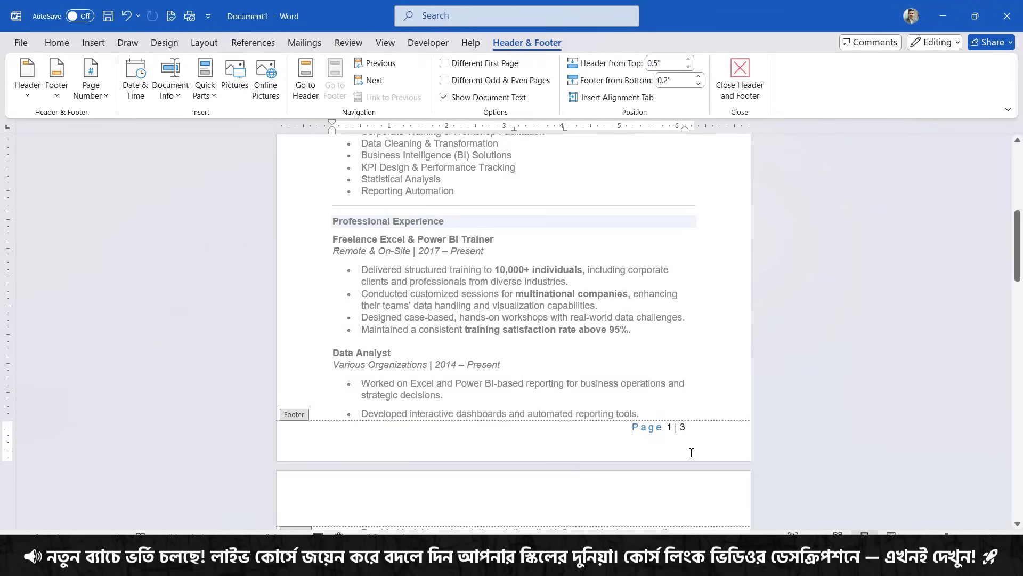
key("Return")
key("BackSpace")
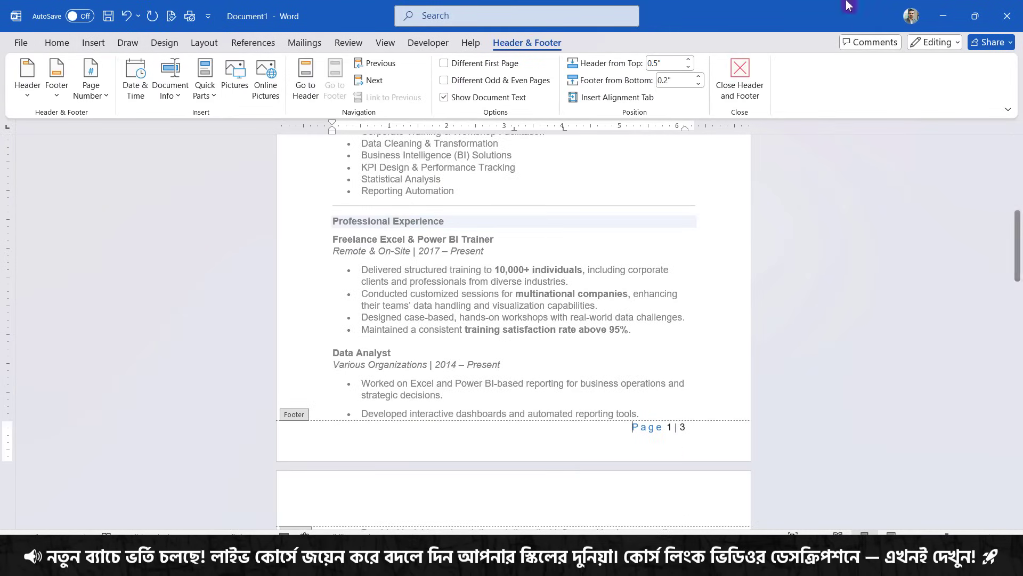
left_click(701, 85)
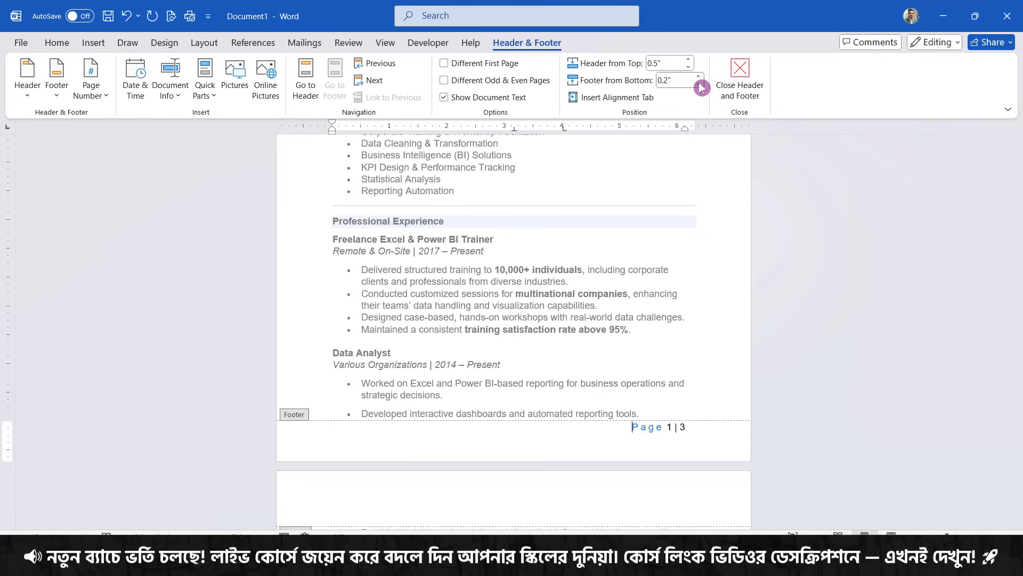
double_click(835, 233)
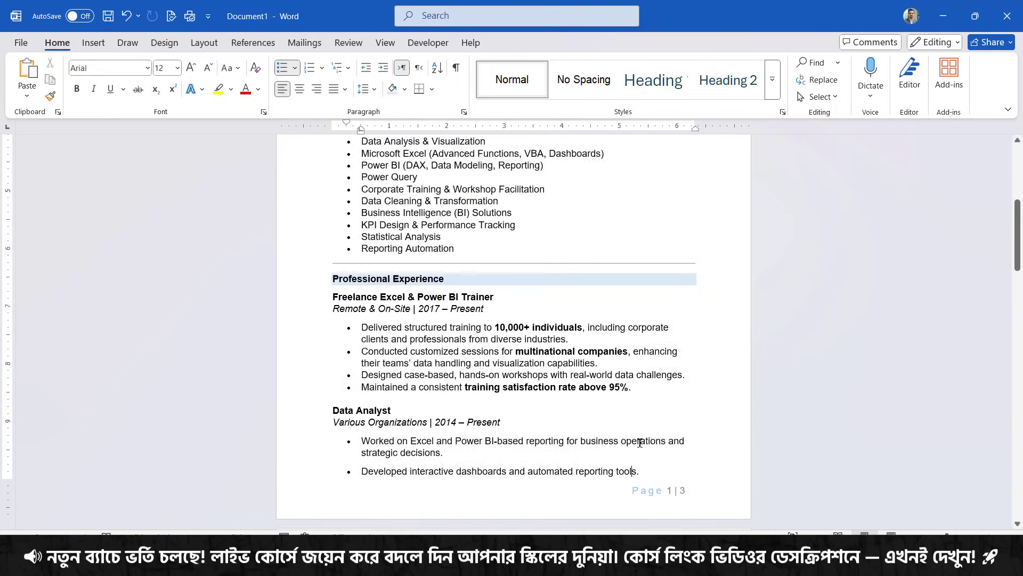
Justify the four bullet points under Freelance Excel & Power BI Trainer
scroll(681, 324, "down", 5)
left_click(681, 325)
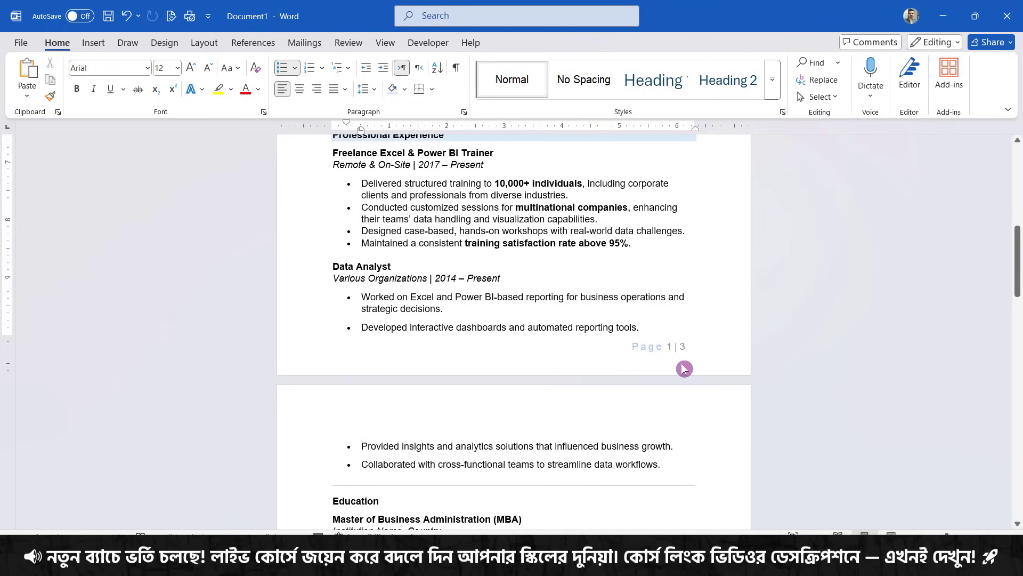
scroll(624, 269, "up", 2)
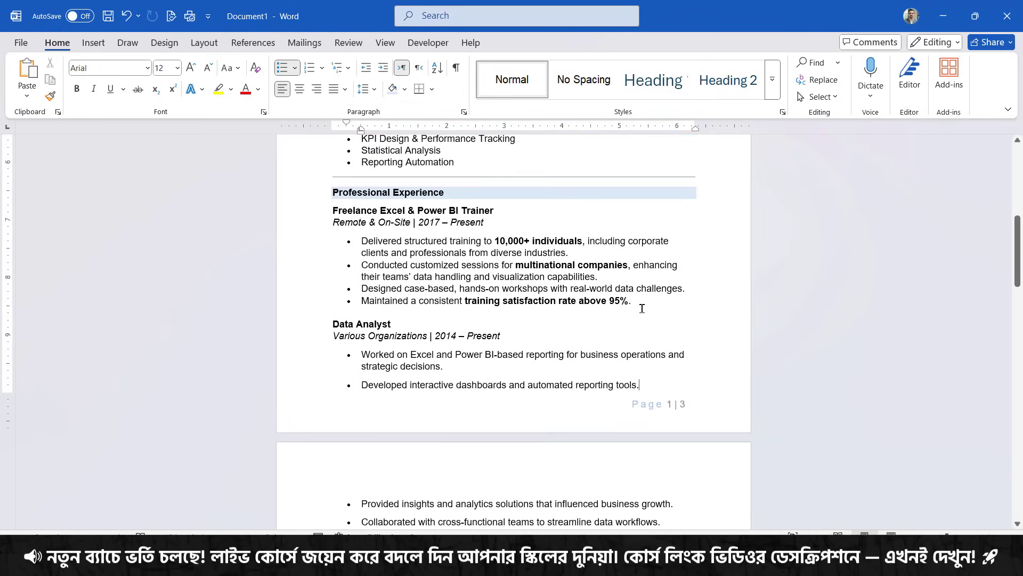
left_click_drag(640, 302, 364, 241)
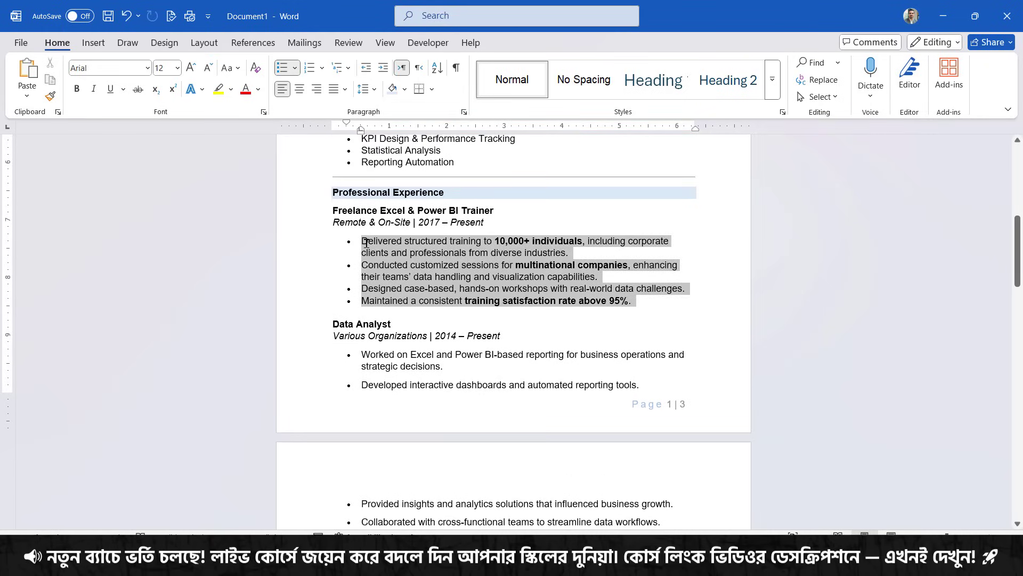
left_click(345, 89)
left_click(350, 109)
Justify the four bullet points under Data Analyst, which continue onto the second page
scroll(538, 267, "down", 3)
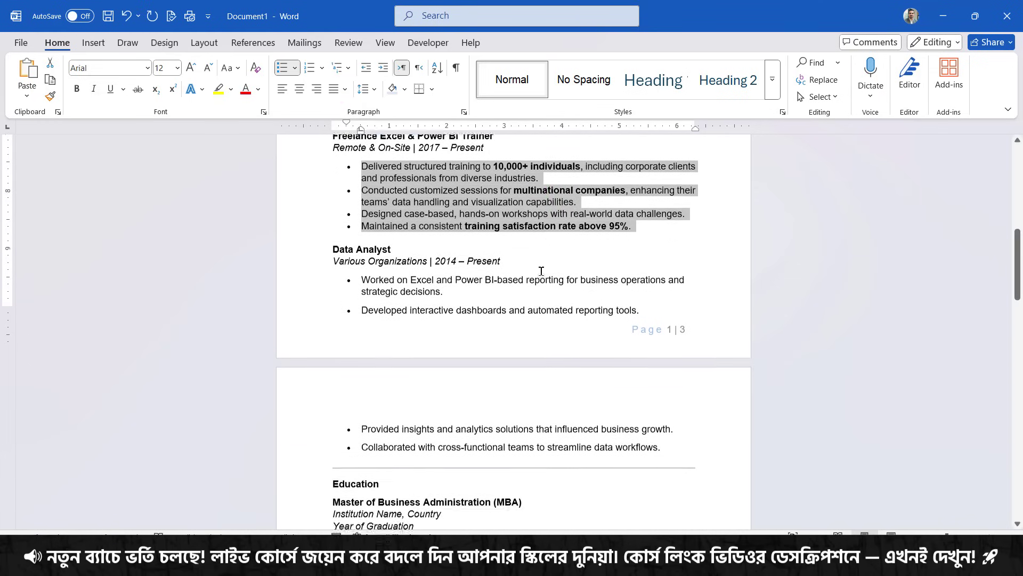
scroll(586, 320, "down", 1)
left_click_drag(685, 408, 361, 240)
left_click(345, 89)
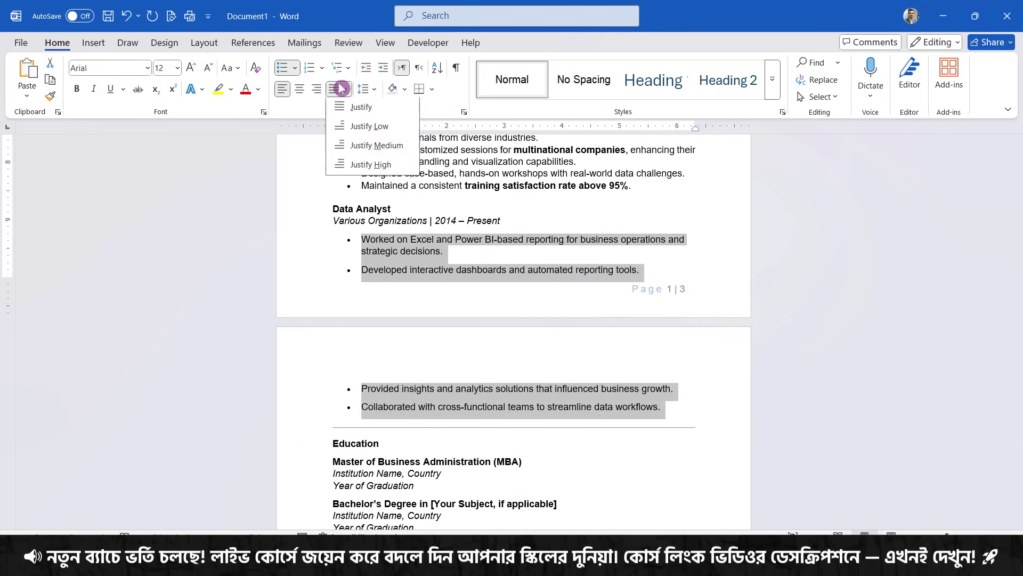
left_click(346, 109)
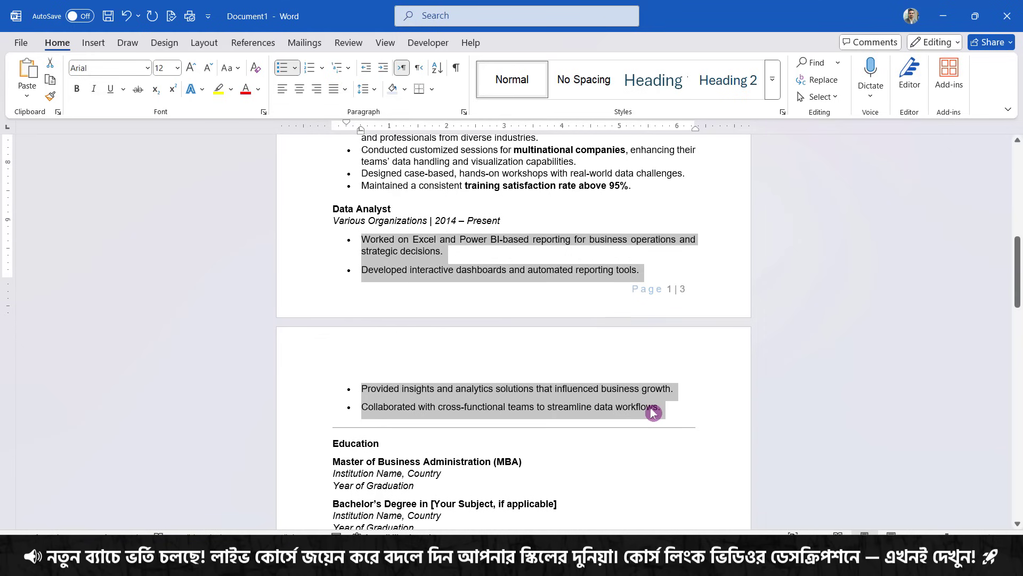
Apply the light blue paragraph shading used on the other section headings to the Education heading
scroll(651, 408, "up", 2)
scroll(654, 411, "up", 3)
scroll(653, 409, "down", 10)
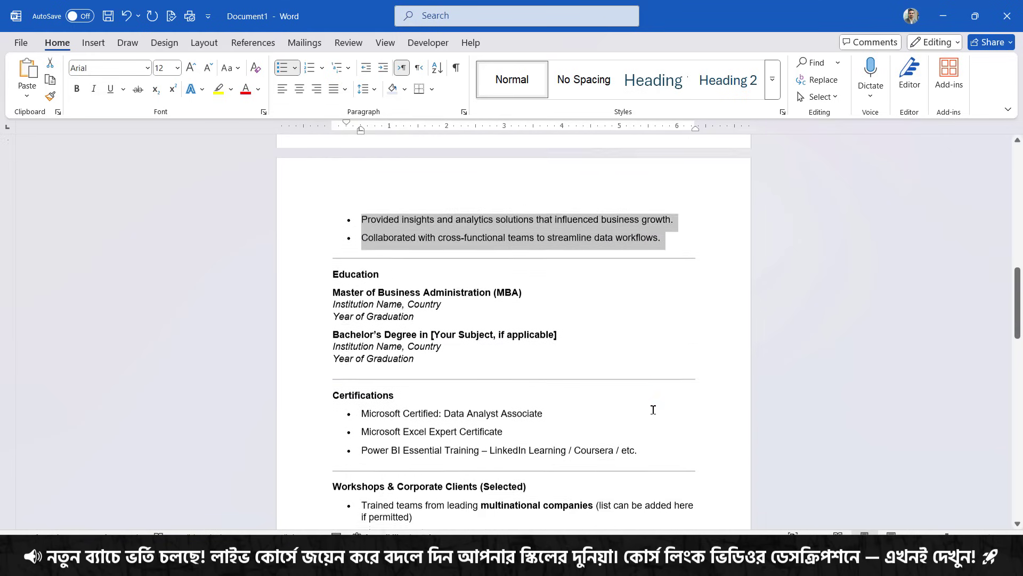
left_click_drag(379, 272, 333, 272)
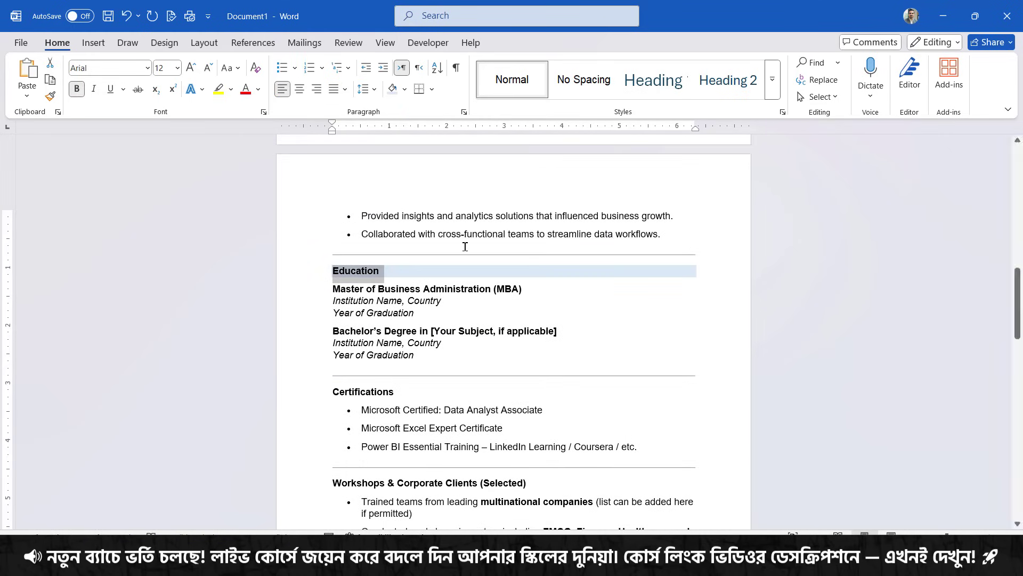
scroll(478, 339, "down", 1)
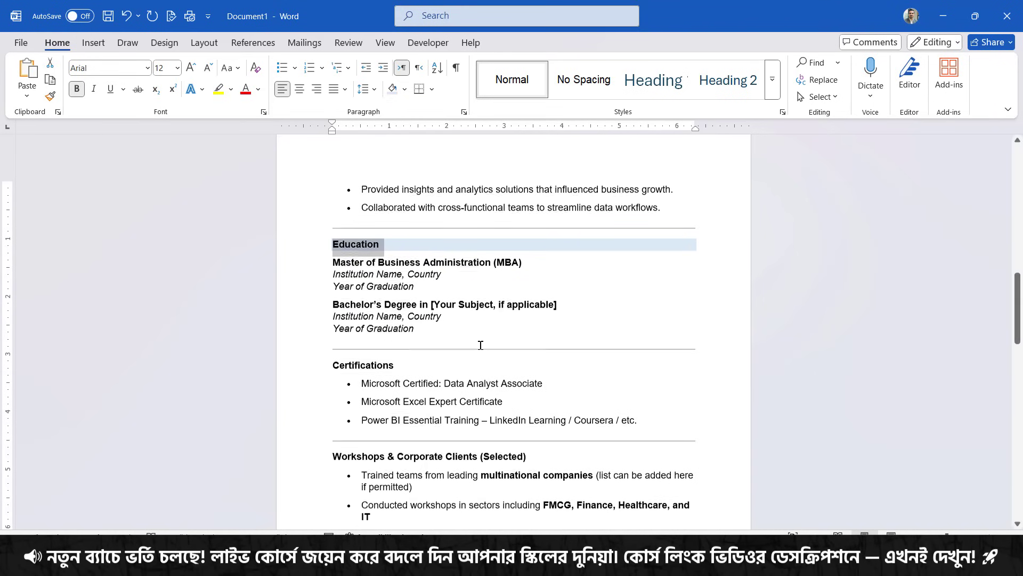
Duplicate the Bachelor's Degree entry directly below itself in the Education section, without leaving an empty line after it
left_click(460, 283)
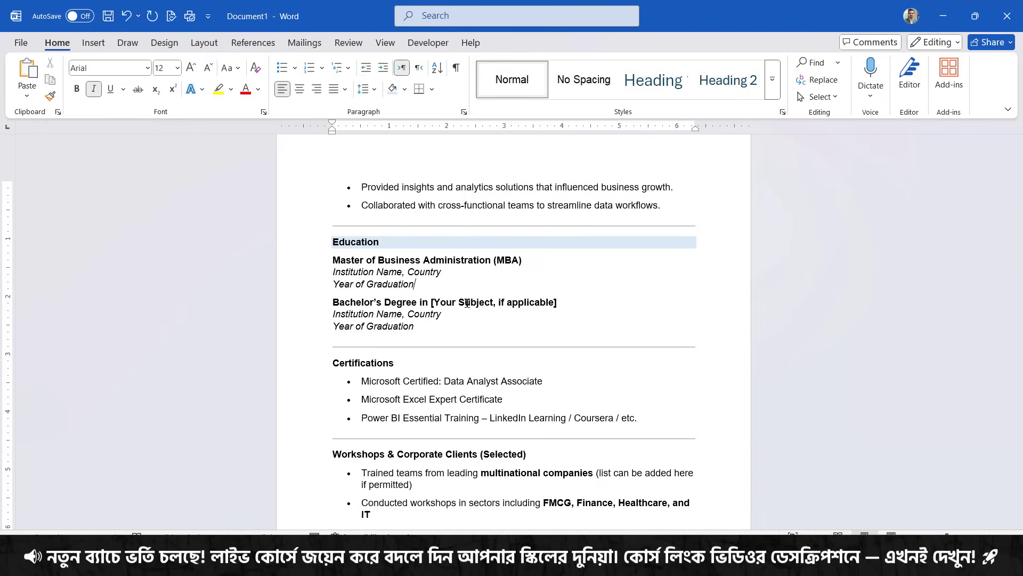
left_click_drag(417, 328, 336, 305)
key("ctrl+c")
left_click(464, 333)
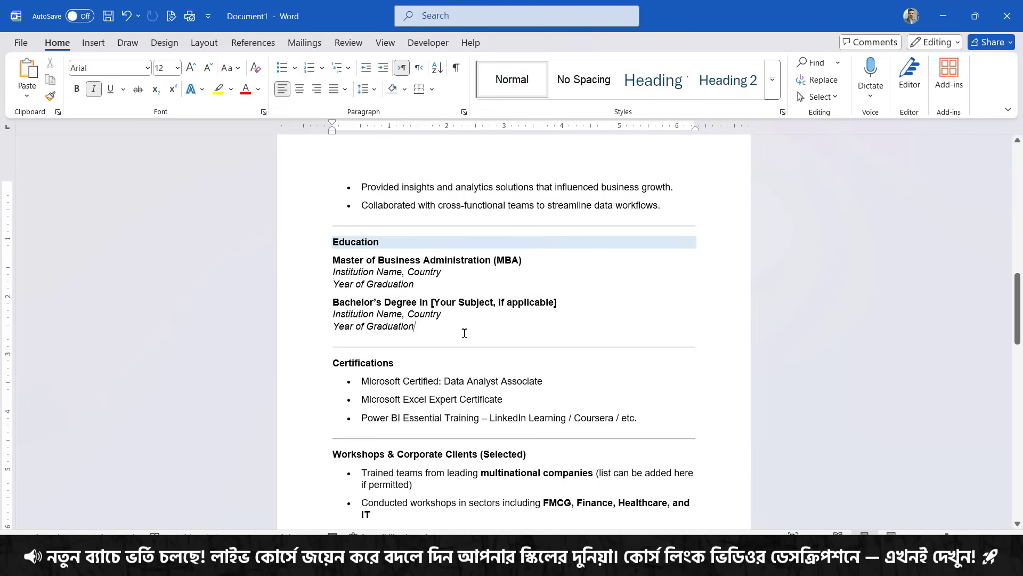
key("Return")
key("ctrl+v")
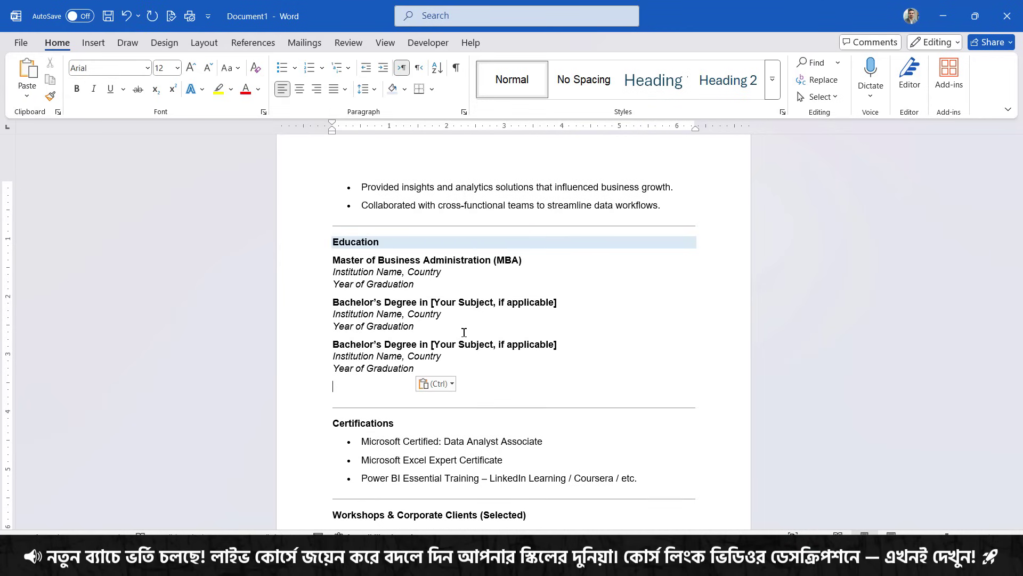
key("BackSpace")
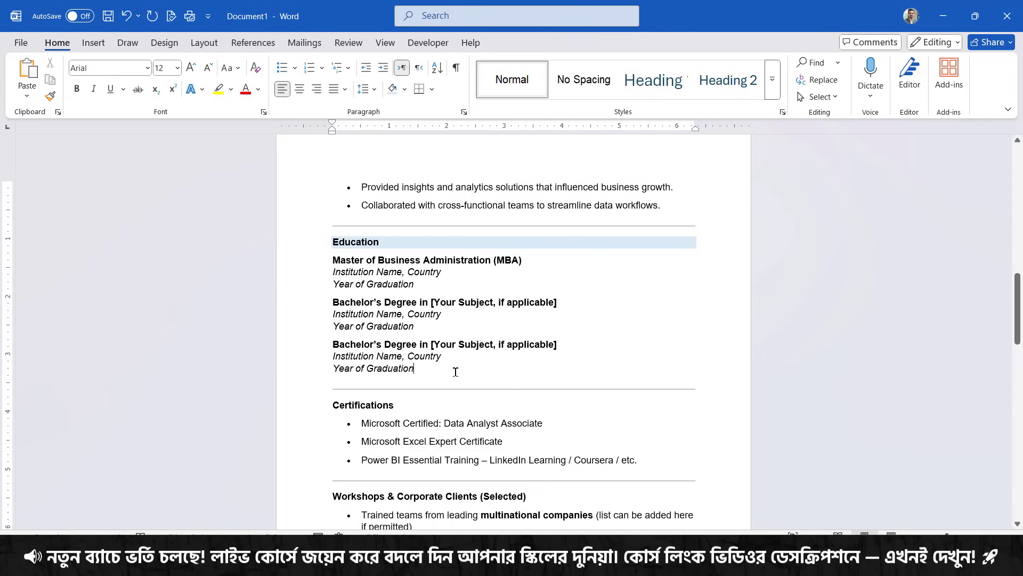
Apply light blue shading to the Certifications heading and remove the paragraph space after its three bullet points
scroll(456, 372, "down", 2)
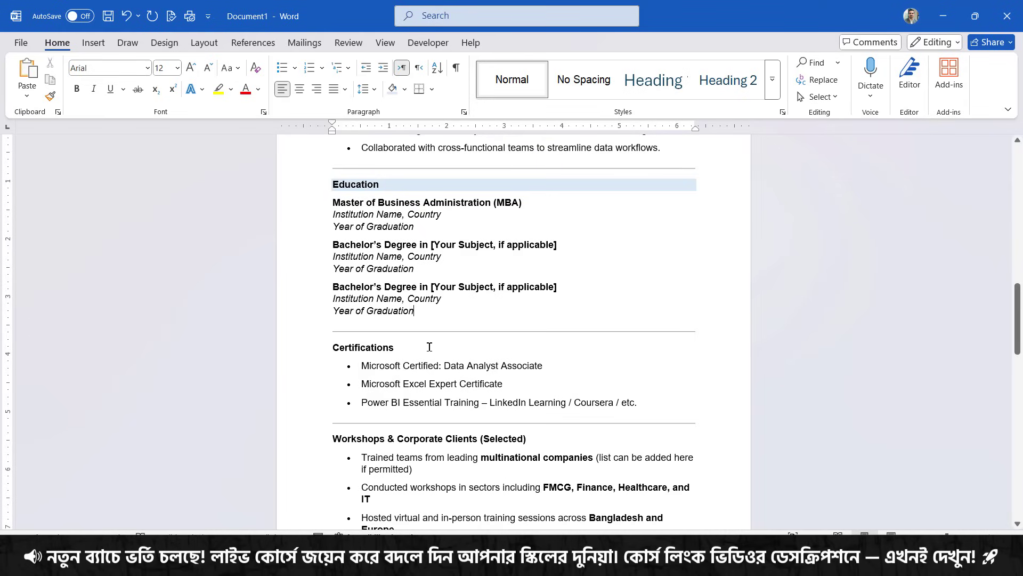
left_click_drag(398, 348, 328, 350)
left_click(393, 89)
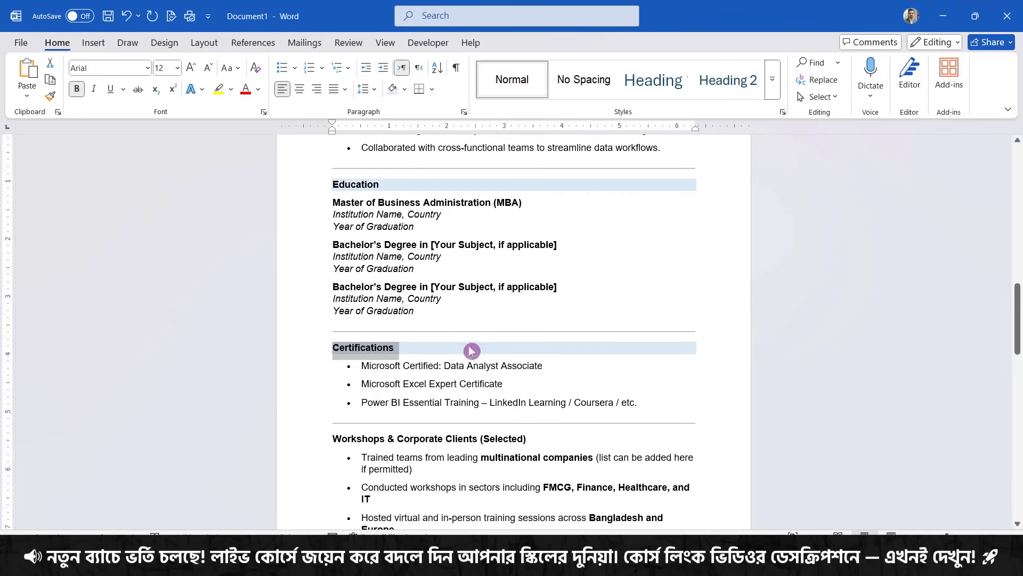
left_click(471, 347)
left_click(566, 365)
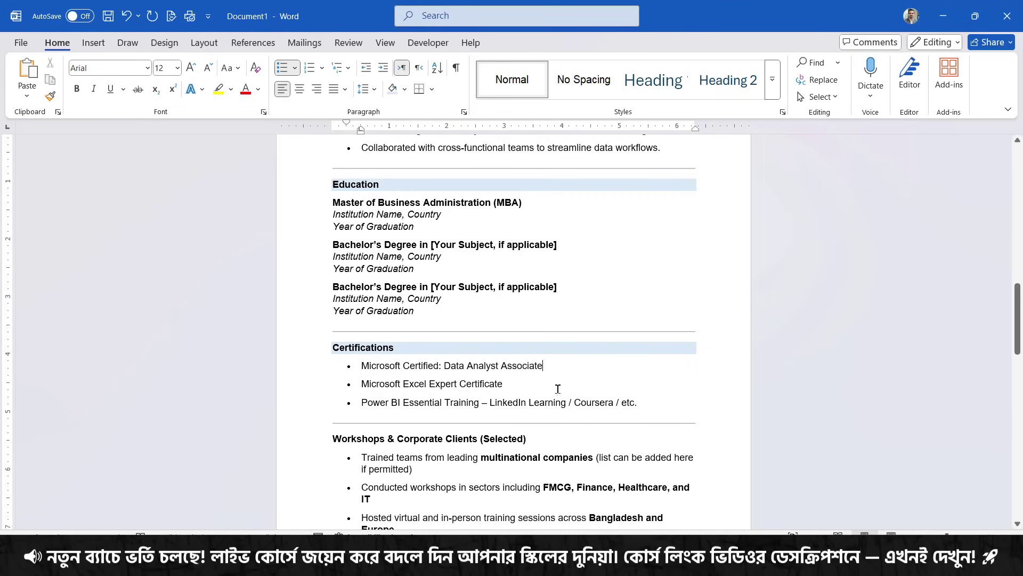
left_click_drag(647, 404, 363, 366)
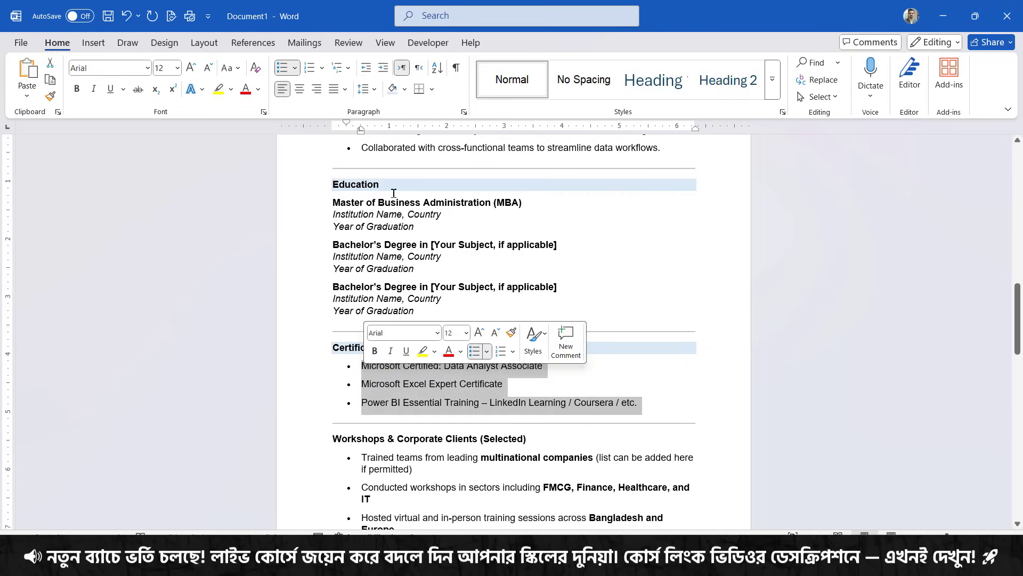
left_click(375, 91)
left_click(406, 252)
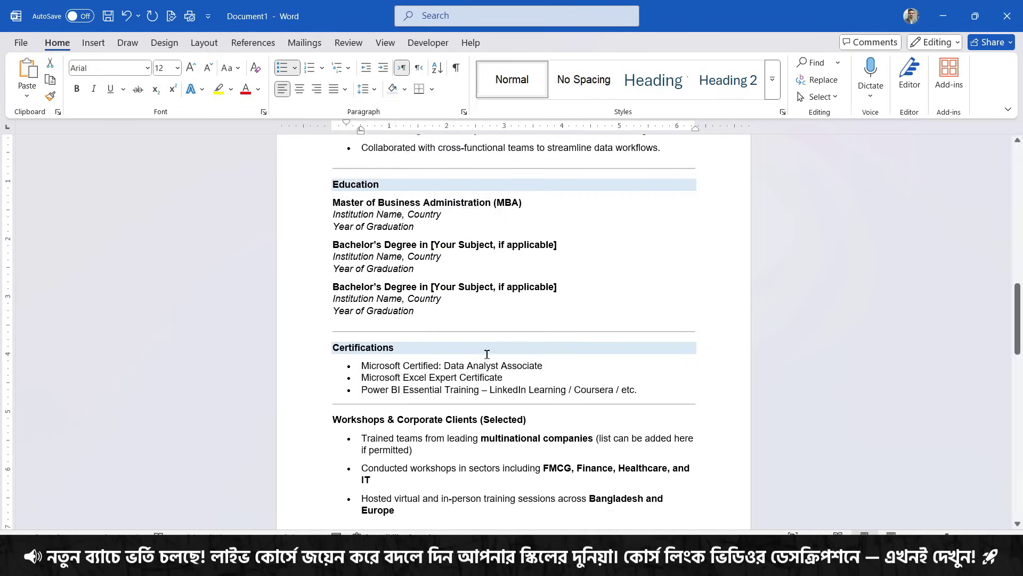
left_click(515, 380)
Remove the paragraph space after the three Workshops & Corporate Clients bullet points and shade that heading light blue
scroll(654, 396, "down", 3)
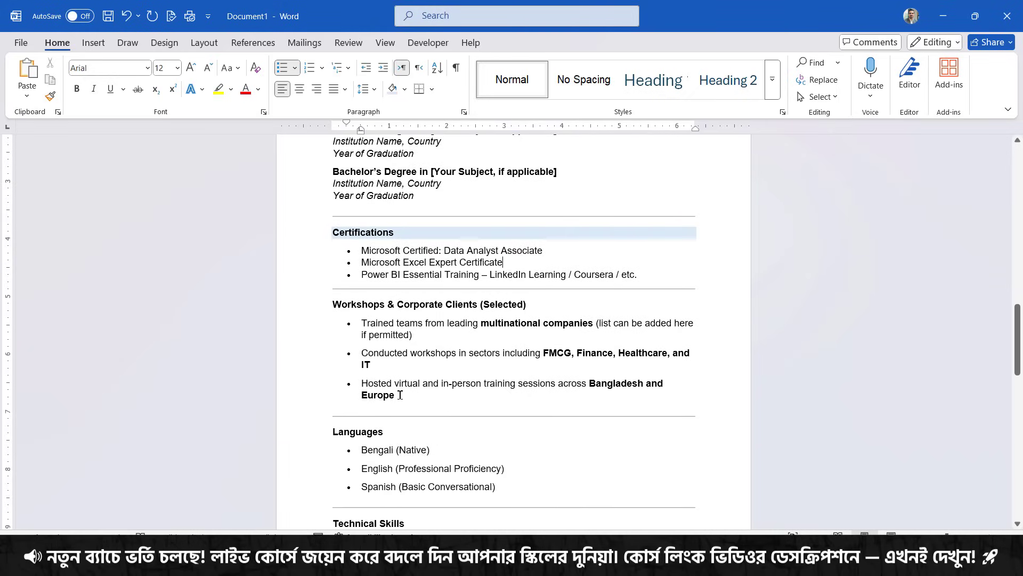
left_click_drag(400, 395, 361, 327)
left_click(364, 89)
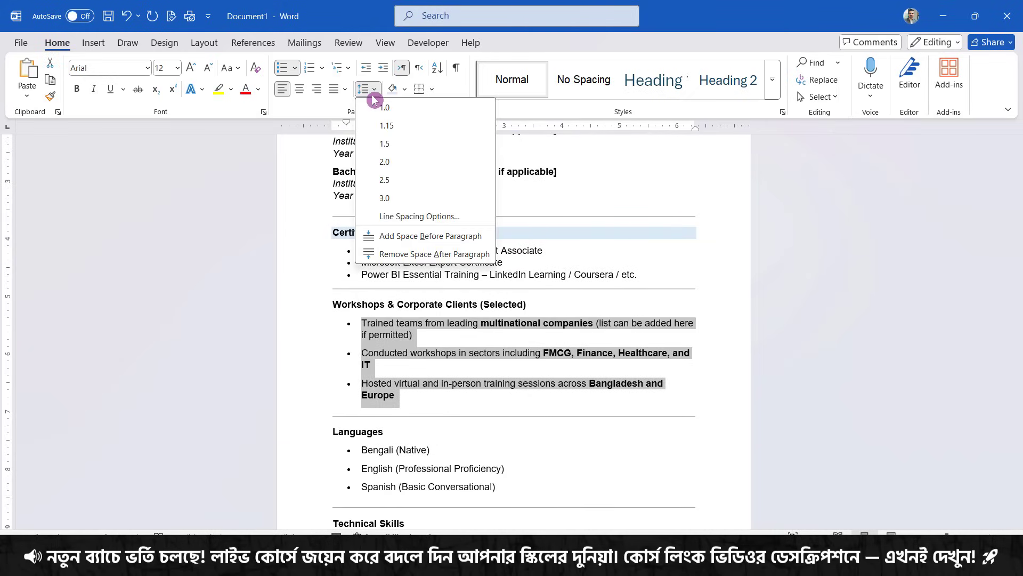
left_click(416, 248)
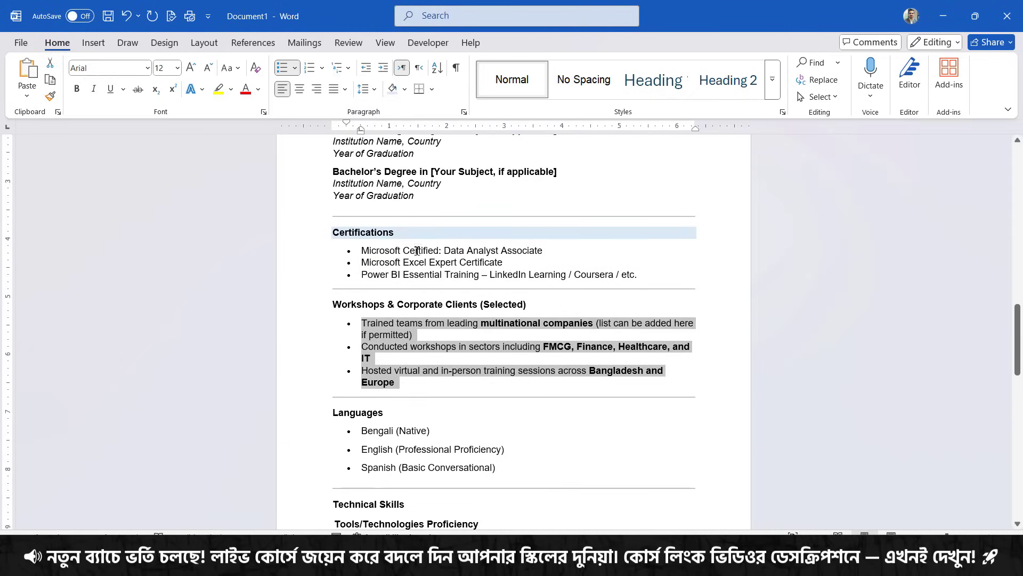
left_click(584, 382)
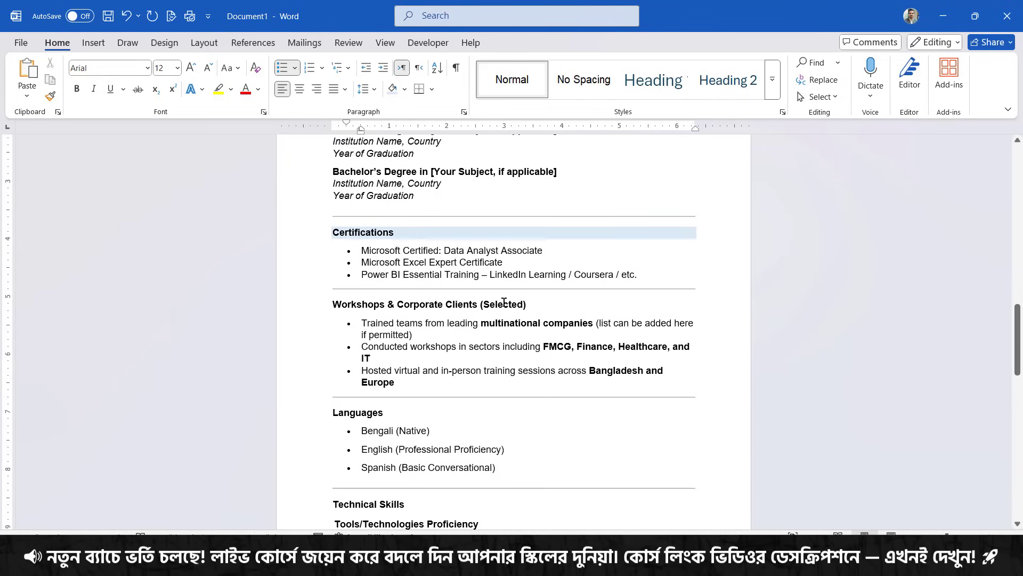
left_click_drag(527, 305, 337, 301)
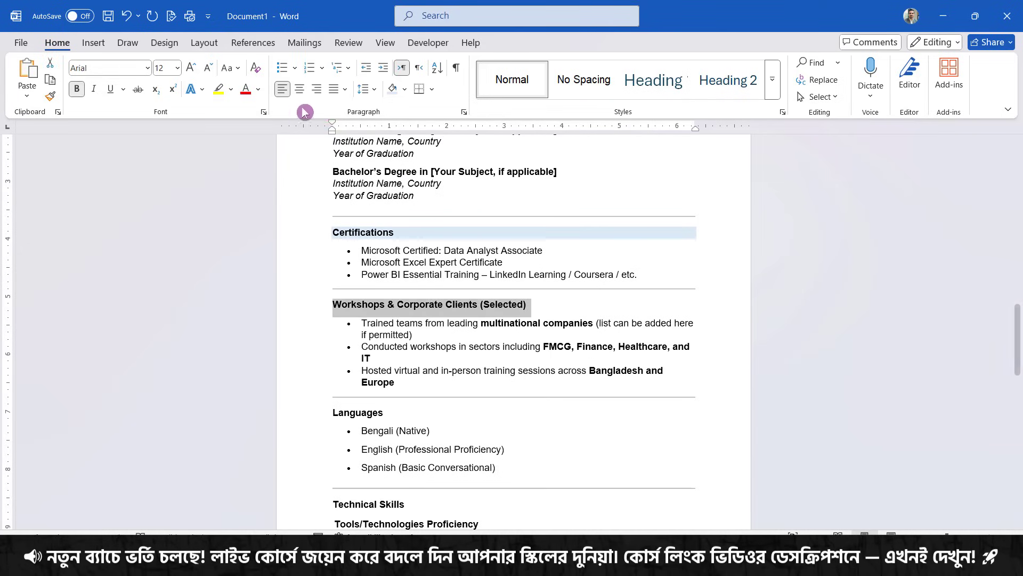
left_click(393, 89)
left_click(533, 374)
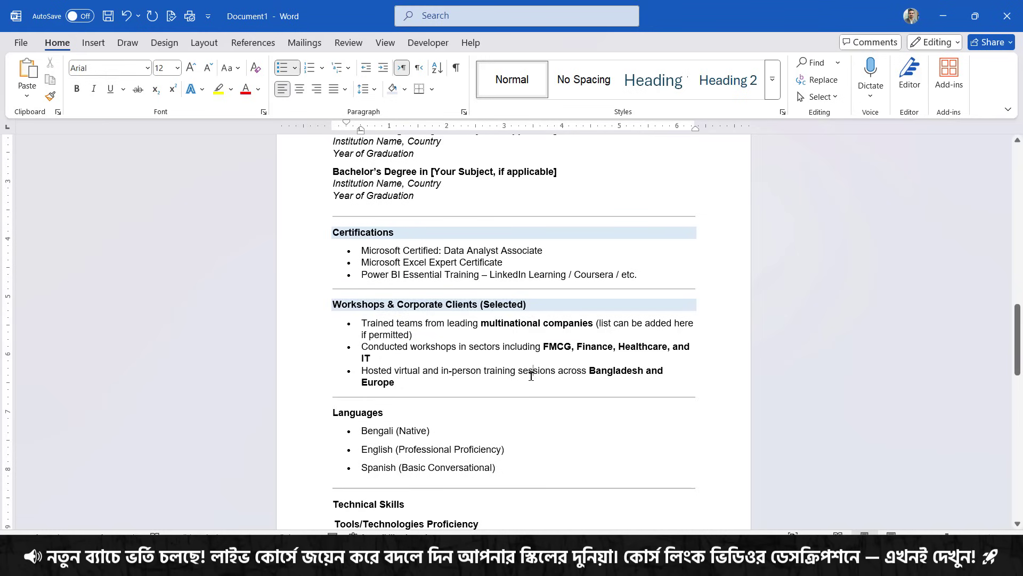
Remove the paragraph space after the three Languages bullet points and apply light blue shading to the Languages heading
scroll(512, 394, "down", 3)
left_click_drag(505, 380, 374, 342)
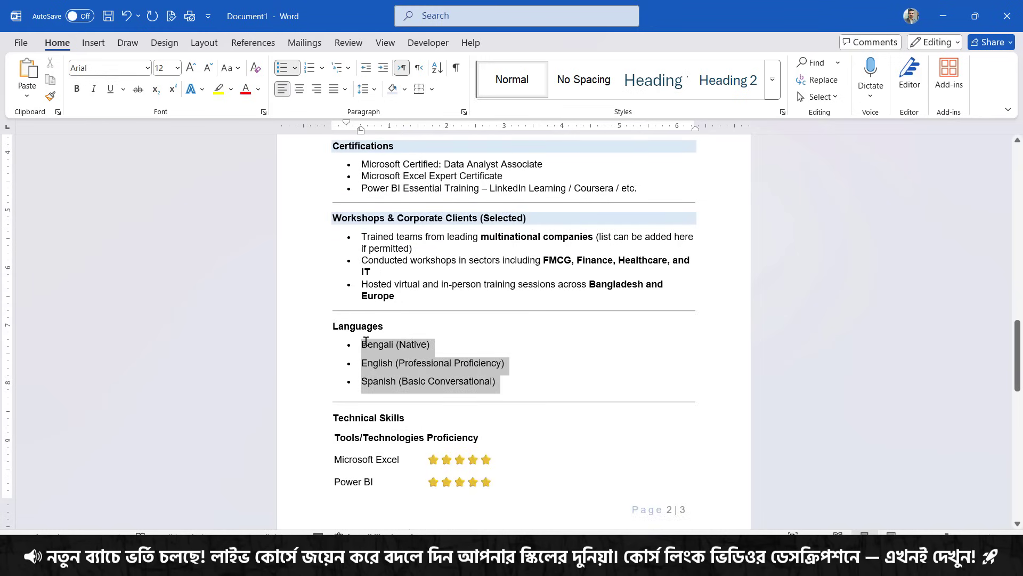
left_click(371, 96)
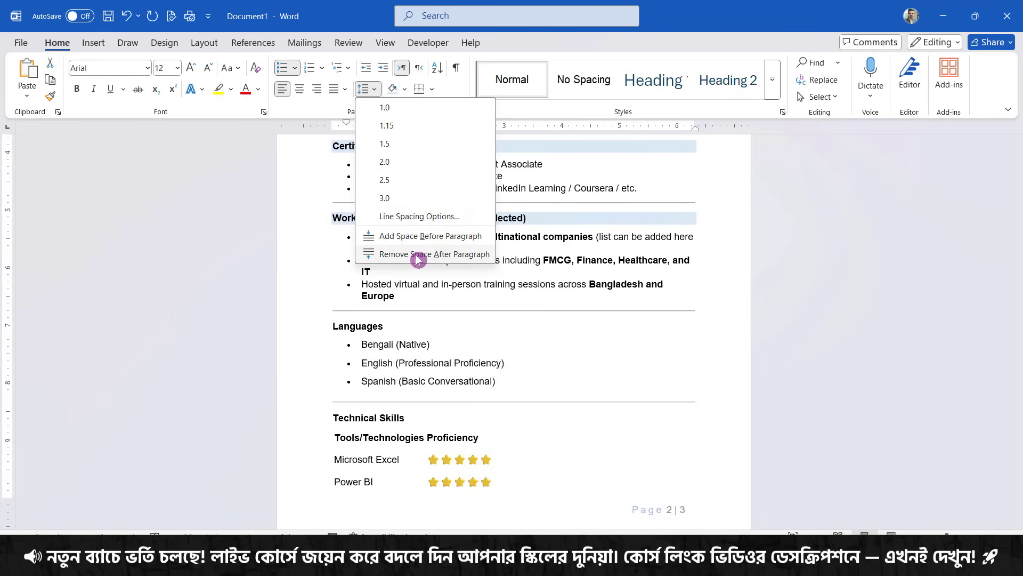
left_click(417, 254)
left_click_drag(384, 326, 331, 326)
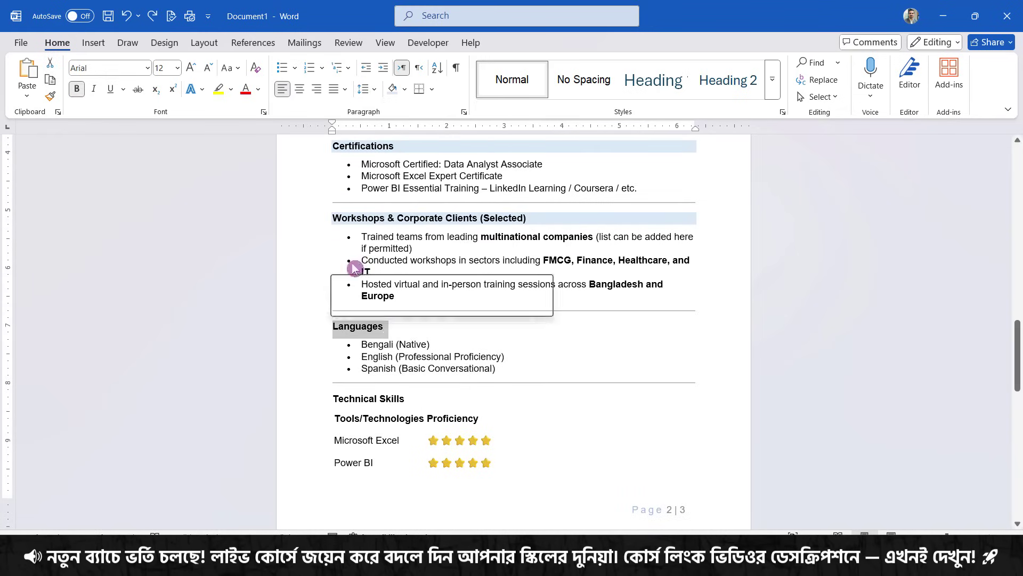
left_click(393, 88)
left_click(574, 375)
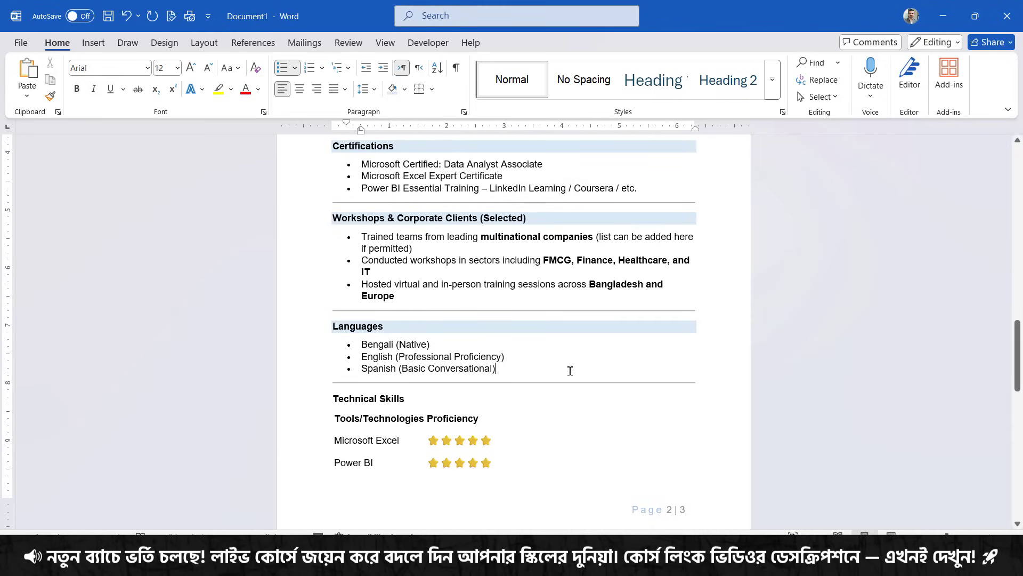
Apply the light blue paragraph shading to the Technical Skills heading
scroll(570, 371, "down", 5)
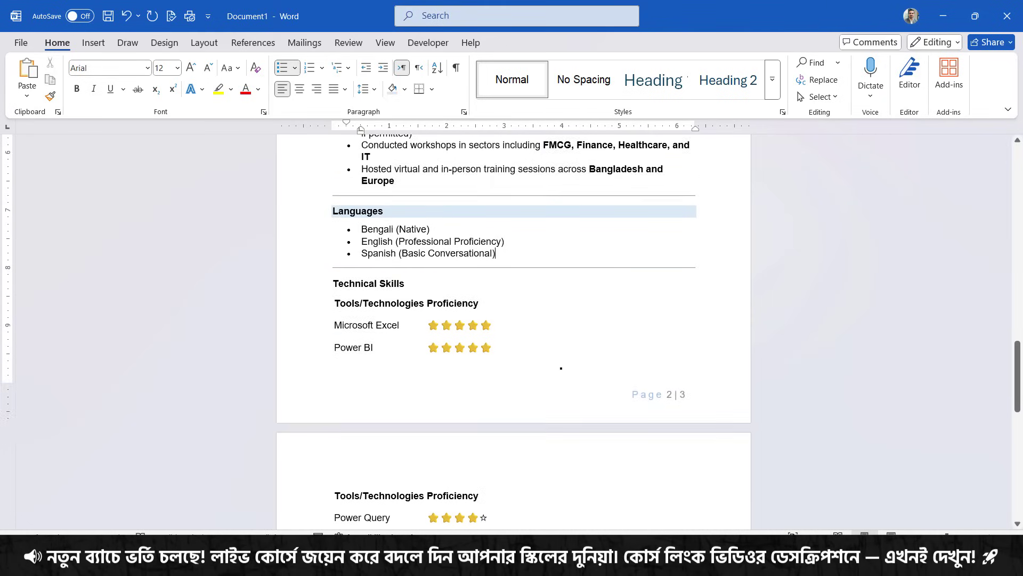
scroll(570, 370, "up", 2)
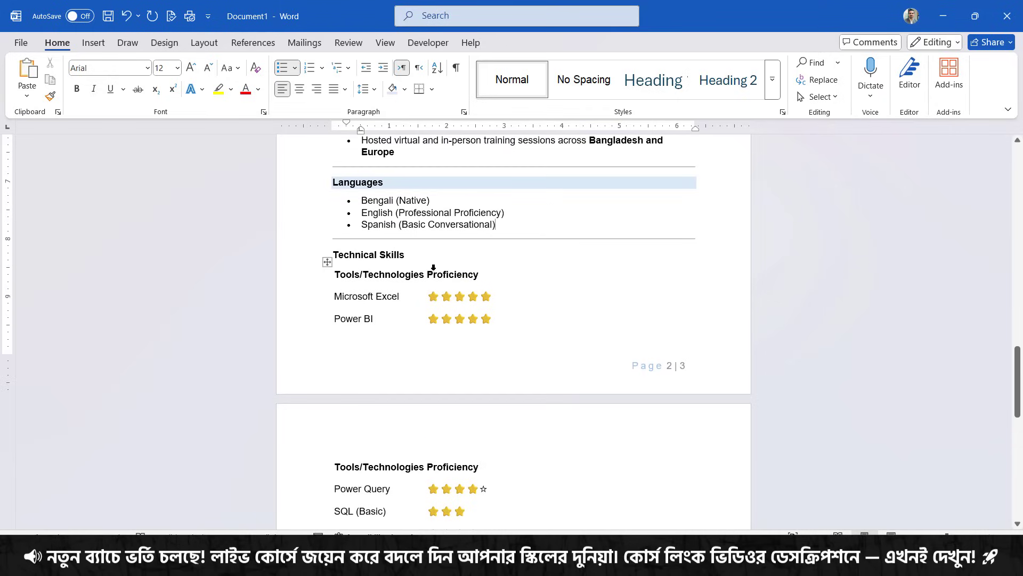
triple_click(352, 255)
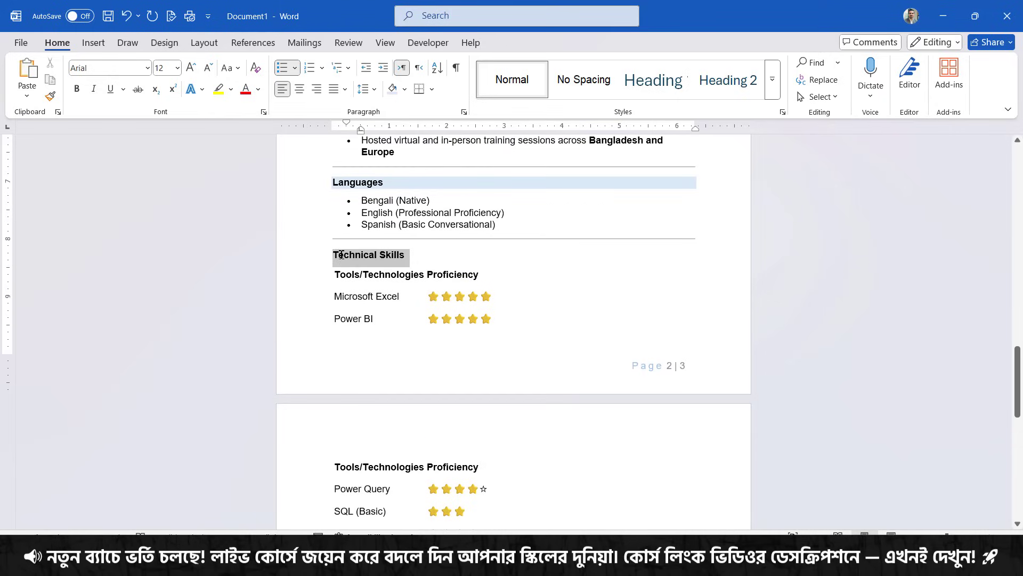
left_click(394, 91)
left_click(520, 296)
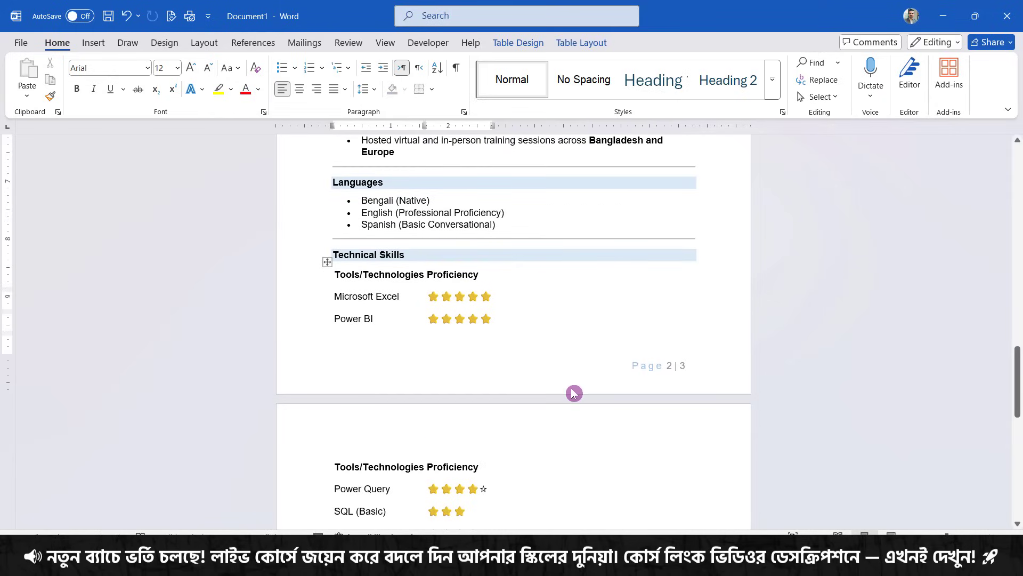
Remove the paragraph space after the Microsoft Excel and Power BI rows of the Technical Skills table
scroll(576, 397, "down", 2)
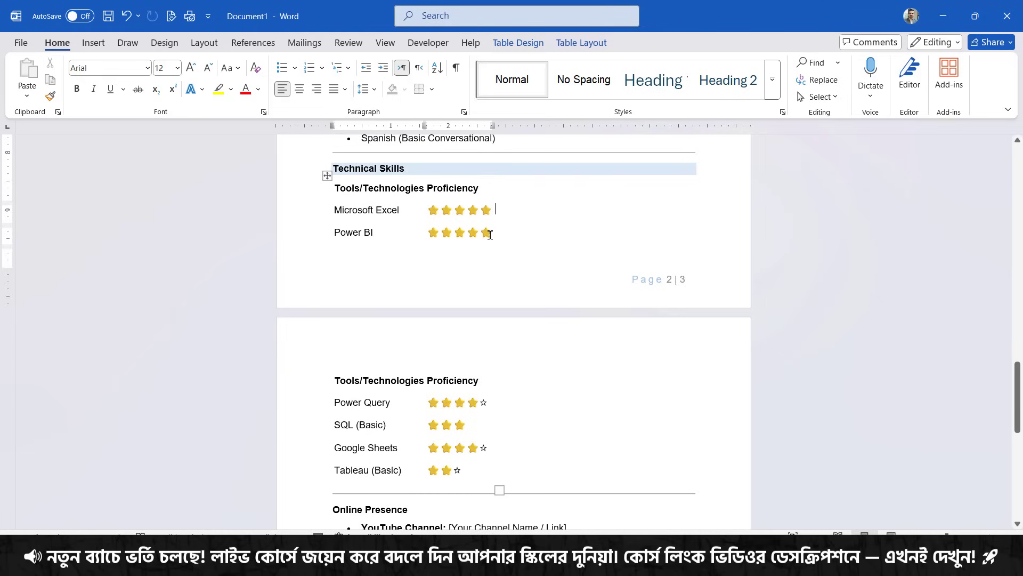
left_click_drag(490, 234, 350, 215)
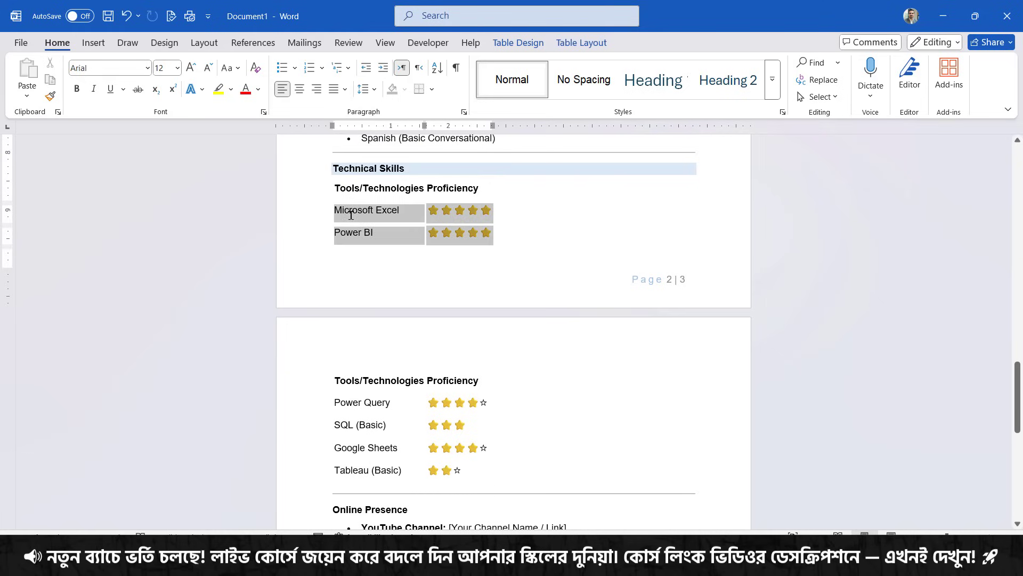
left_click(363, 89)
left_click(411, 254)
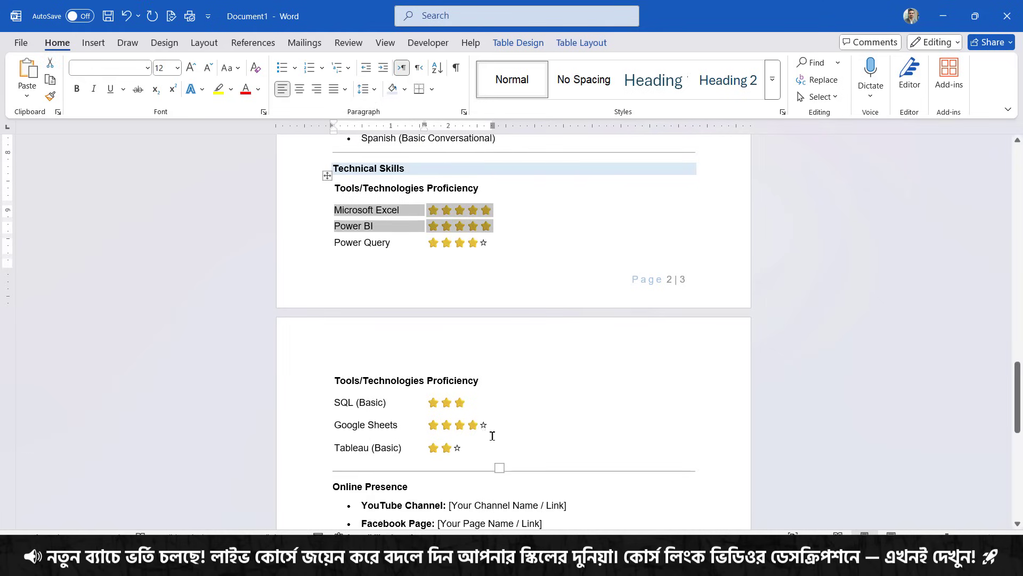
left_click_drag(479, 455, 338, 220)
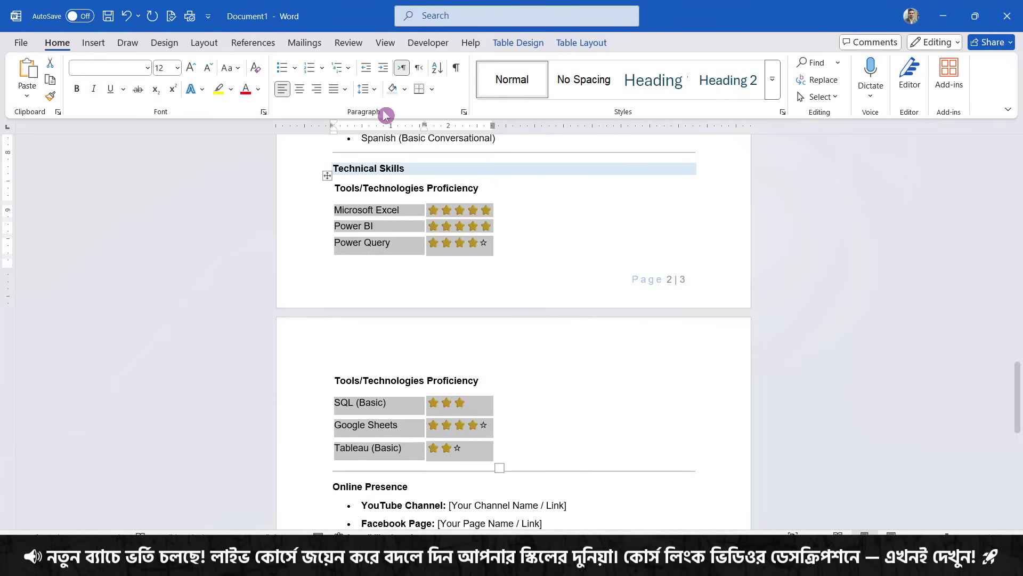
left_click(375, 90)
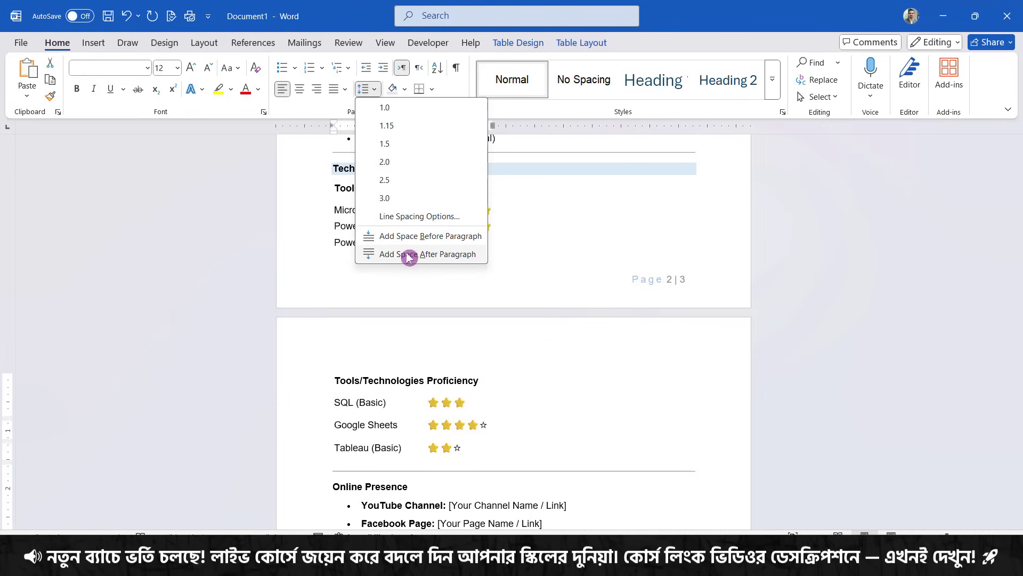
left_click(622, 277)
left_click(493, 424)
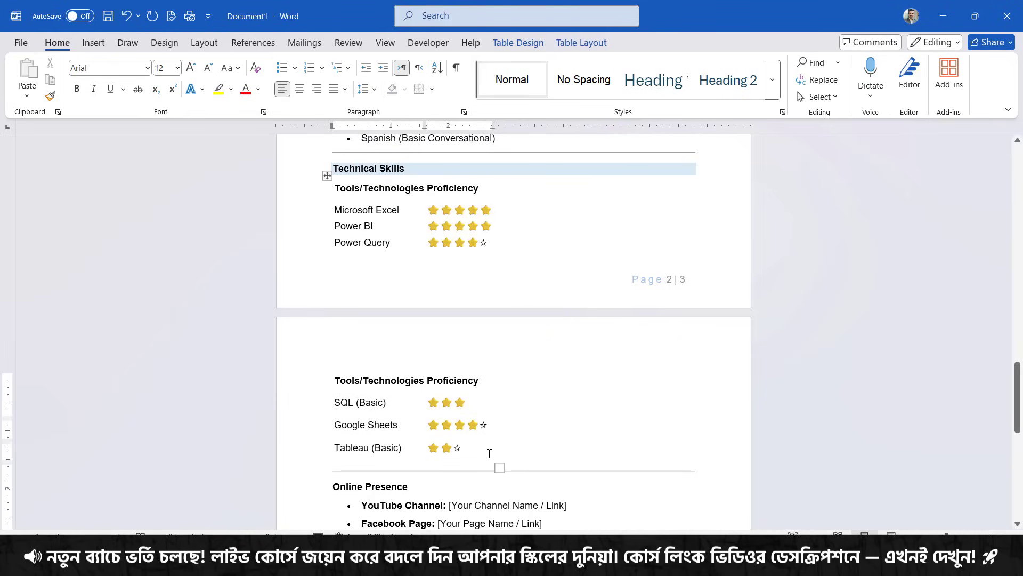
Remove the paragraph space after the SQL, Google Sheets and Tableau rows of the skills table on the third page
left_click_drag(489, 453, 336, 407)
left_click(366, 89)
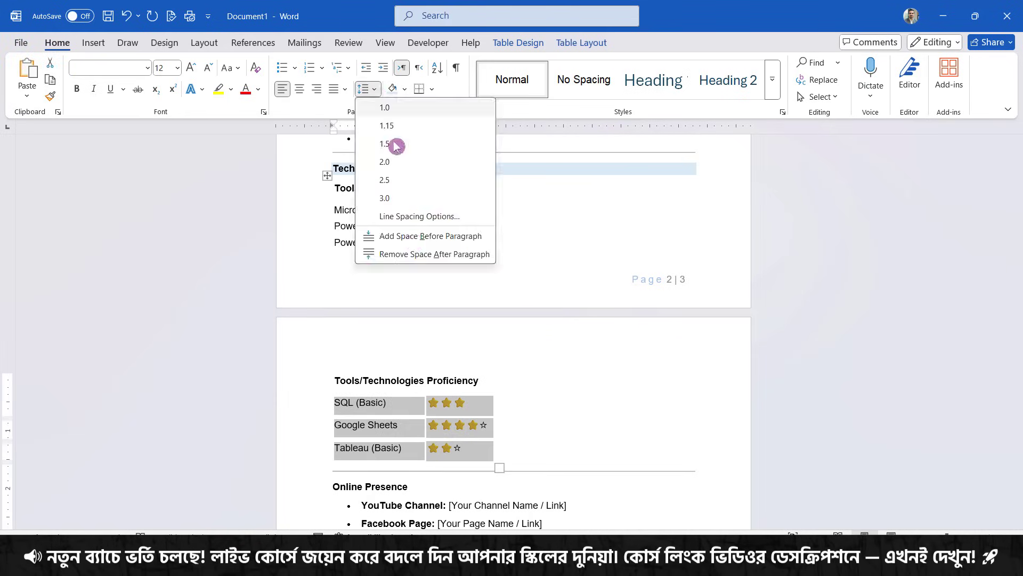
left_click(407, 254)
left_click(581, 422)
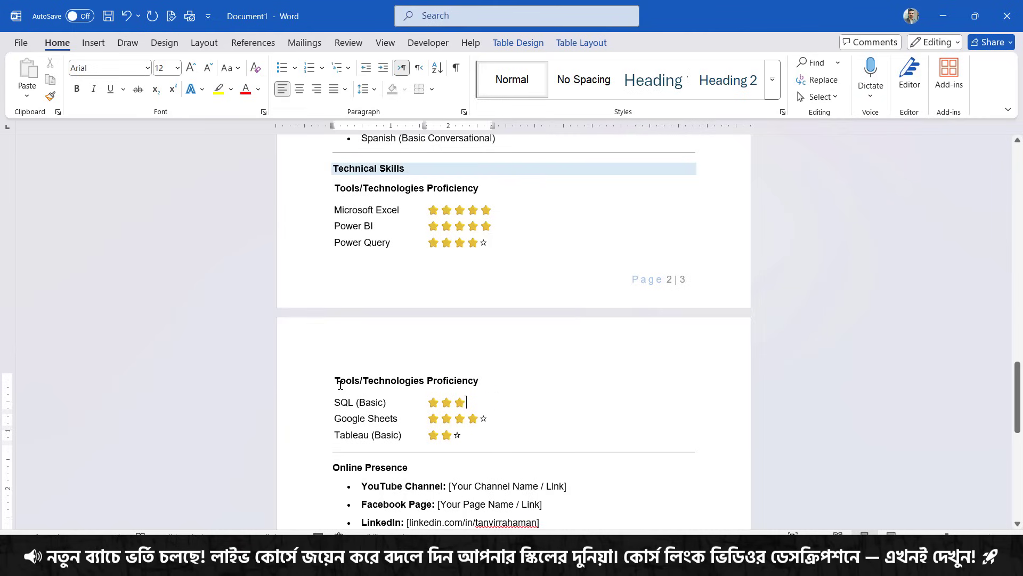
Apply the light blue paragraph shading to the Online Presence heading
scroll(480, 393, "down", 3)
left_click_drag(333, 381, 413, 380)
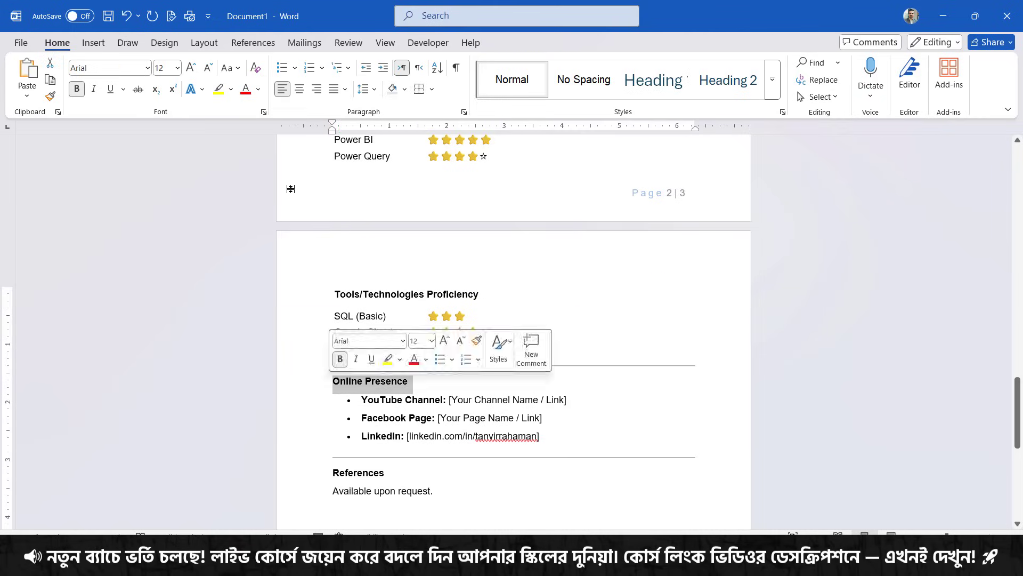
left_click(393, 89)
left_click(609, 416)
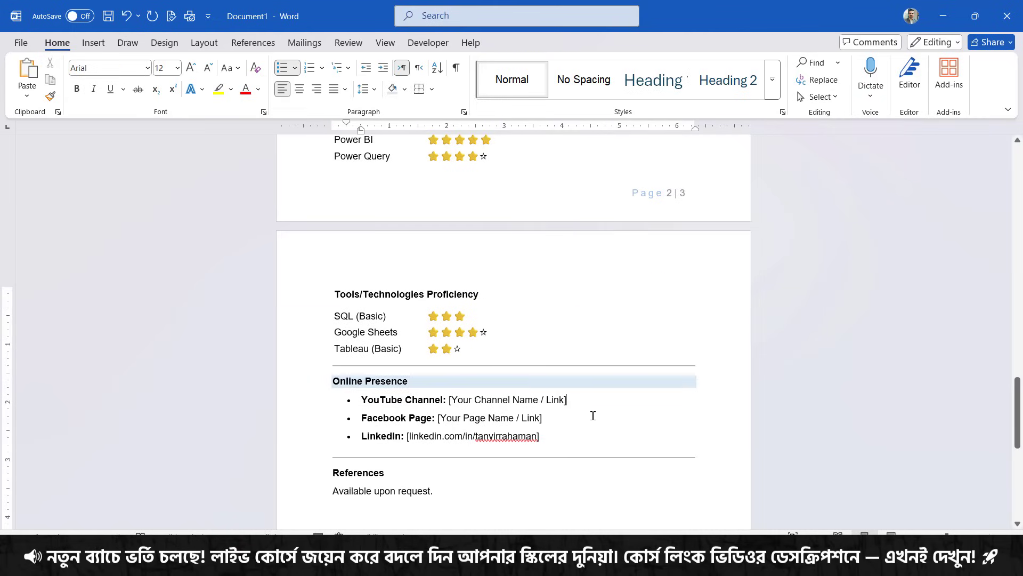
Remove the paragraph space after the YouTube, Facebook and LinkedIn bullets under Online Presence
scroll(566, 423, "up", 1)
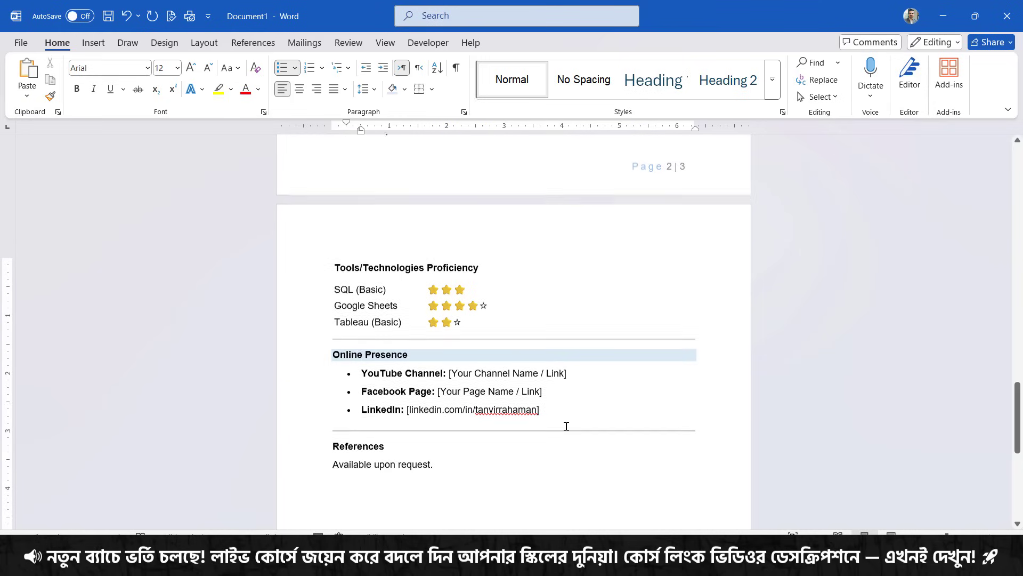
left_click_drag(548, 411, 372, 373)
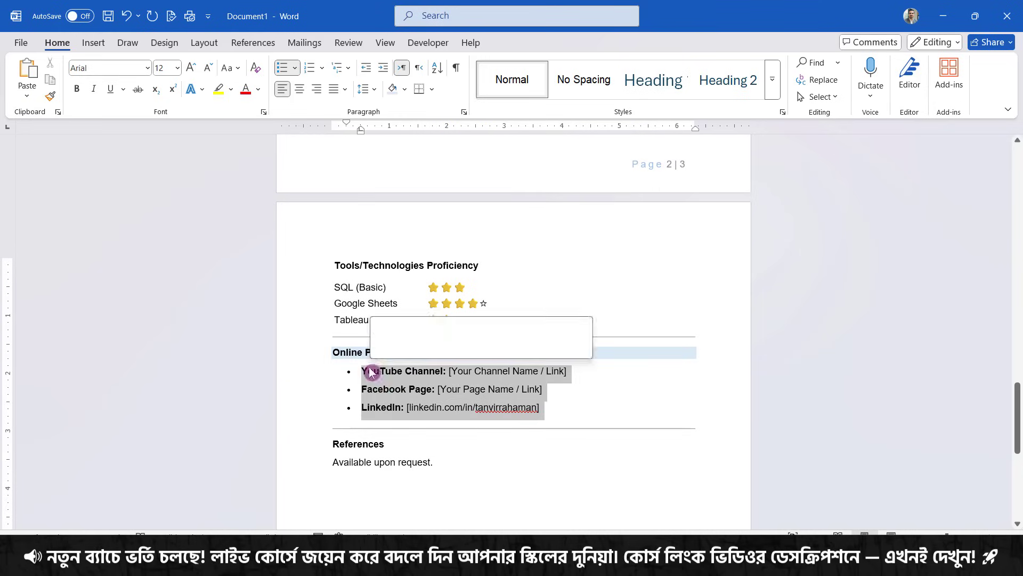
left_click(373, 89)
left_click(414, 255)
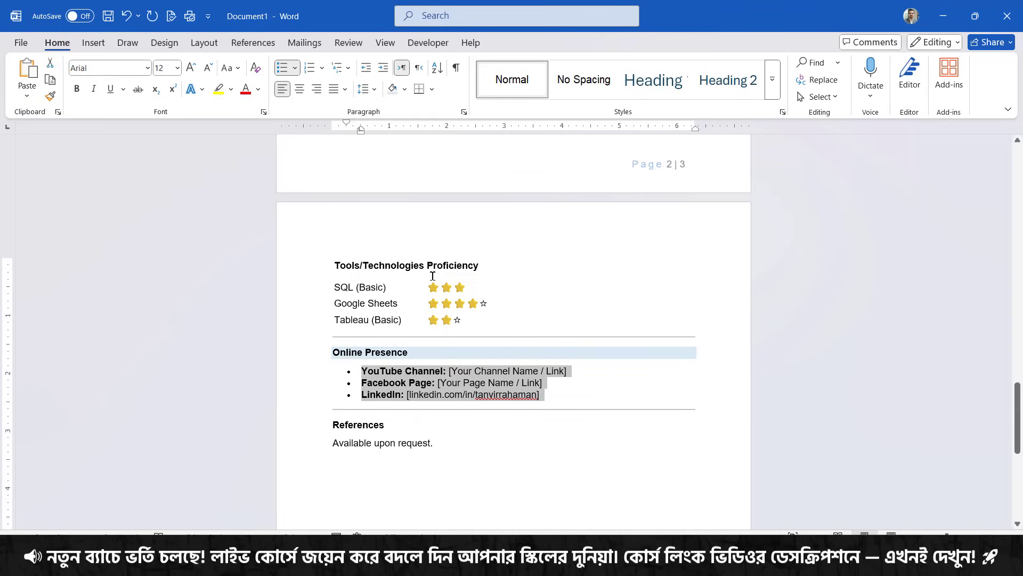
left_click(562, 388)
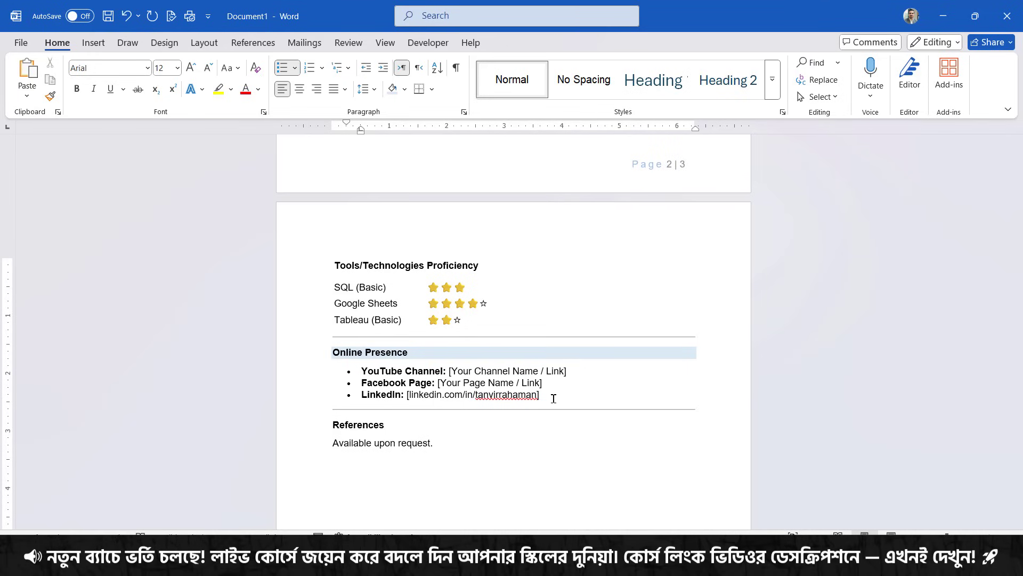
Switch to the ChatGPT conversation and copy the References section that lists two professional referees
scroll(554, 399, "down", 5)
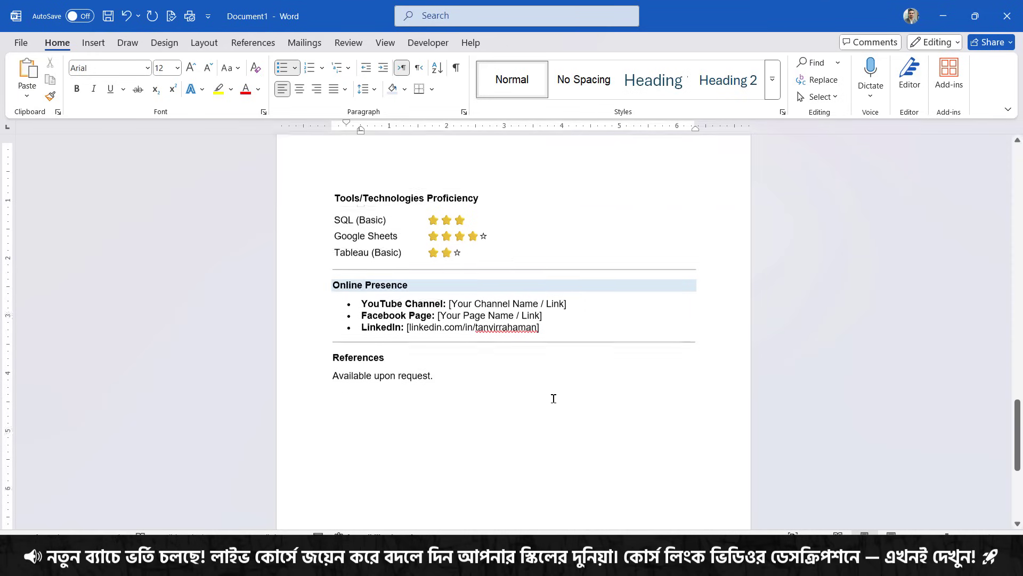
key("alt+Tab")
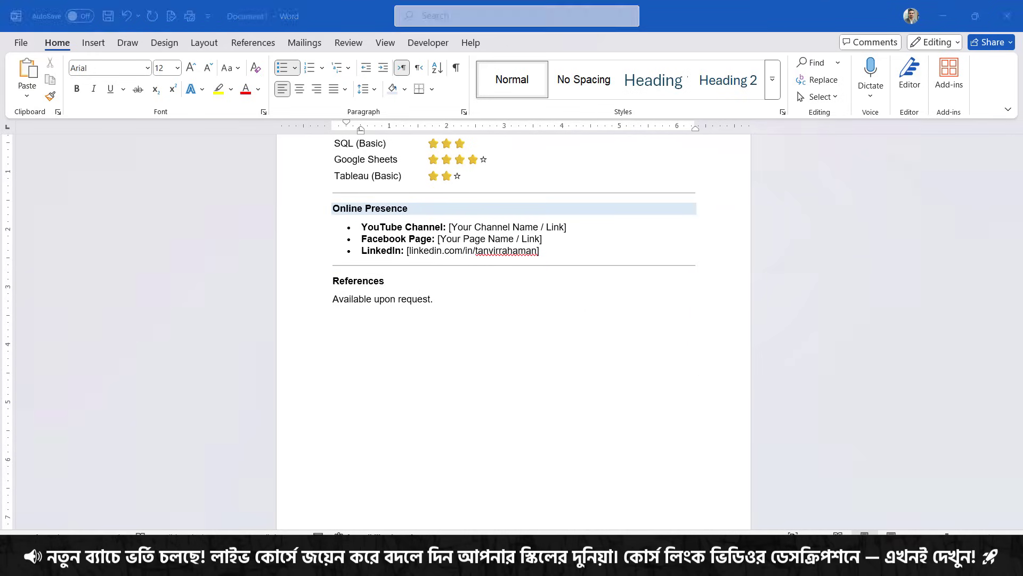
scroll(512, 320, "down", 2)
left_click(261, 6)
scroll(465, 388, "down", 10)
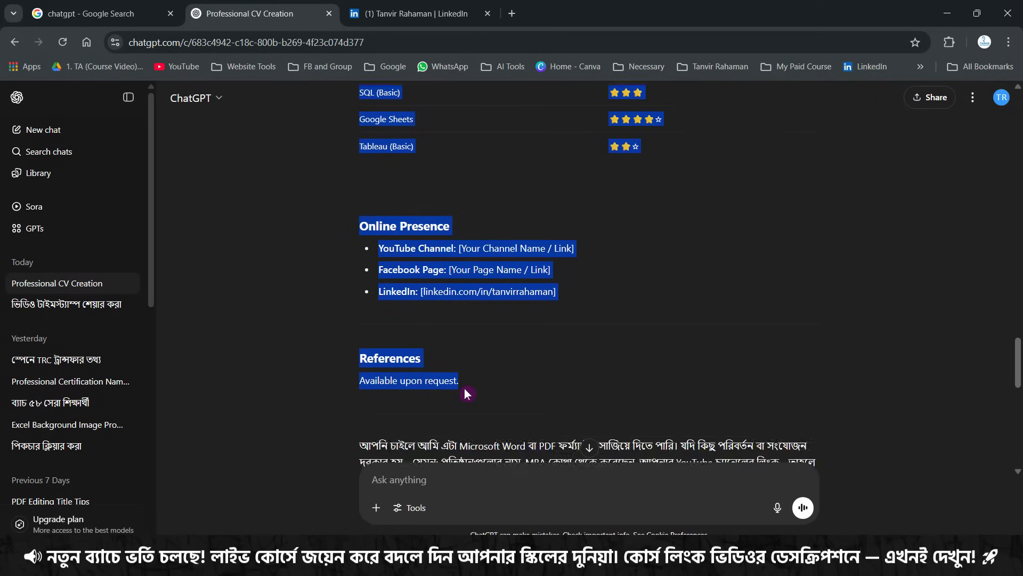
scroll(465, 388, "up", 1)
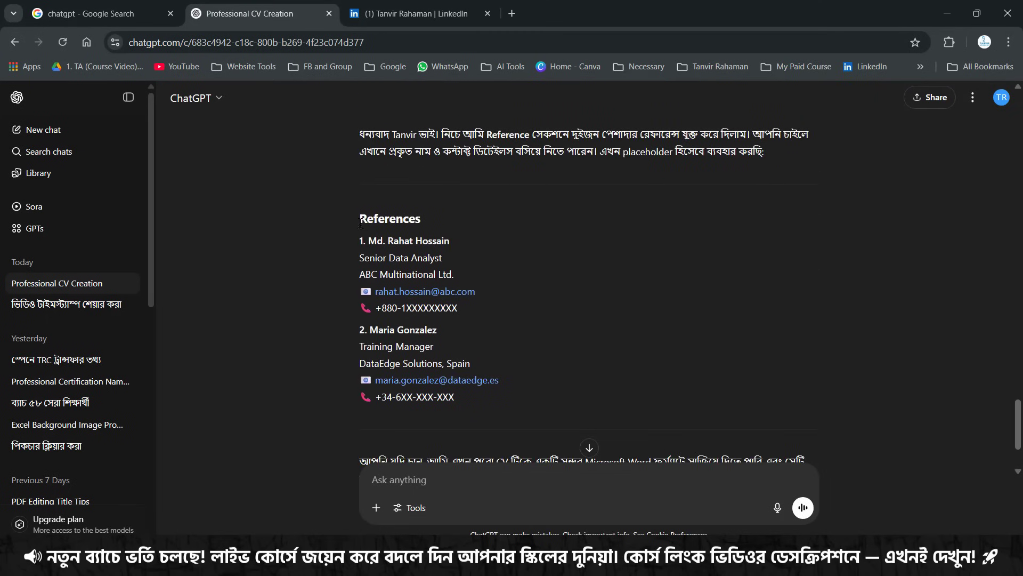
left_click_drag(360, 218, 477, 411)
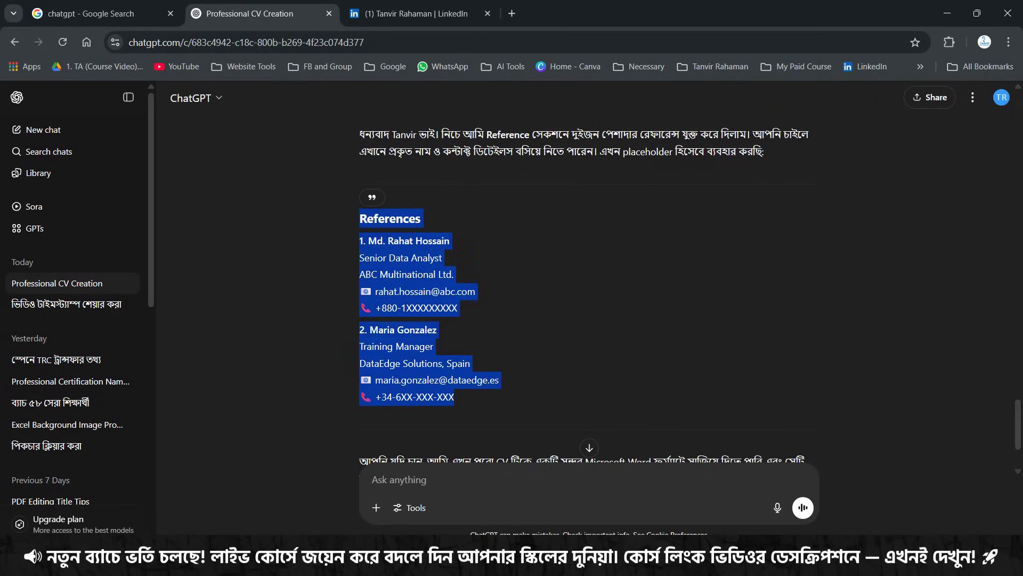
Switch back to Word and replace the old References heading and "Available upon request." with the copied section
key("alt+Tab")
left_click_drag(439, 306, 347, 306)
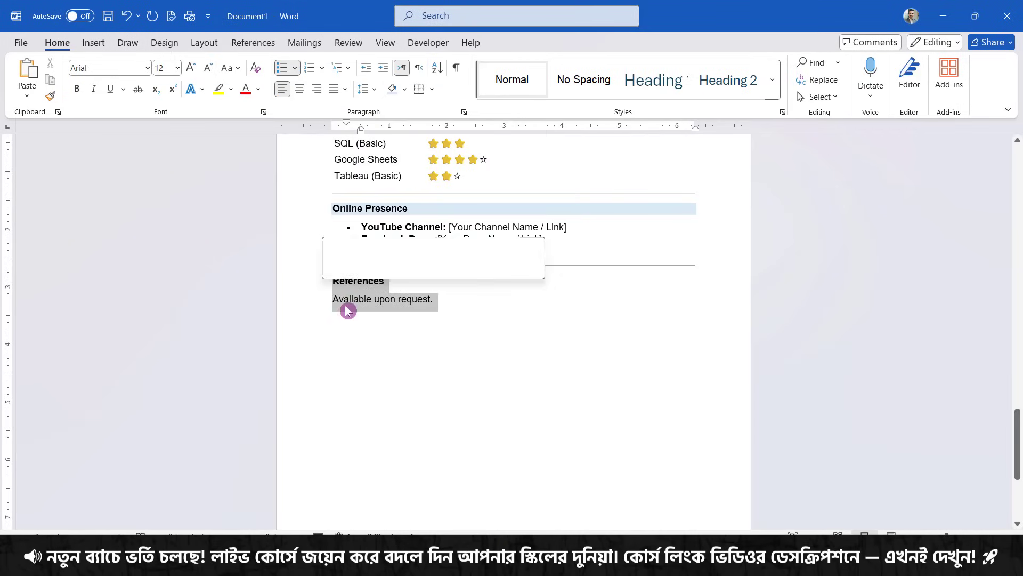
key("ctrl+v")
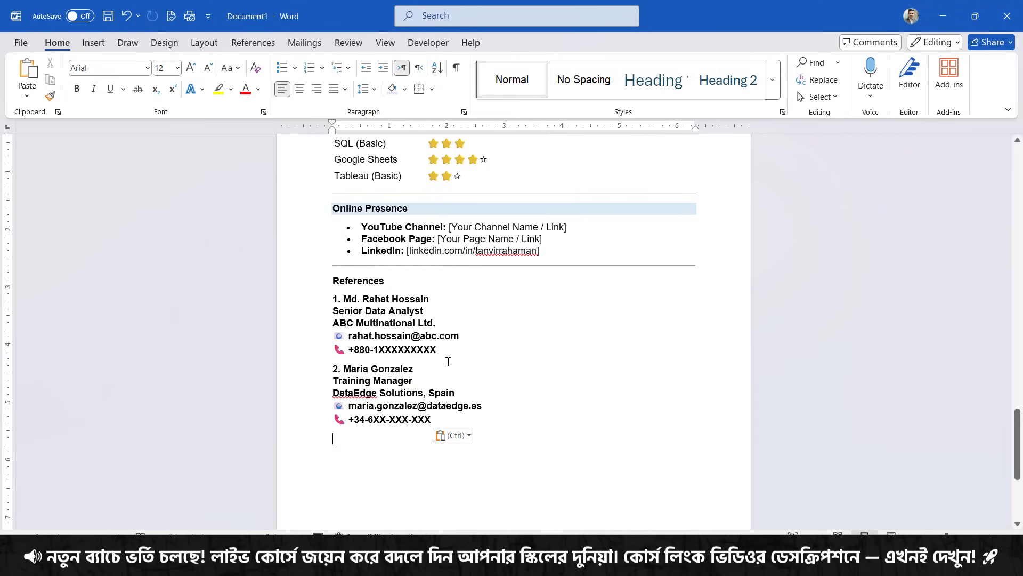
Remove the bold from the job title, company, e-mail and phone lines of both referees
left_click_drag(446, 350, 336, 312)
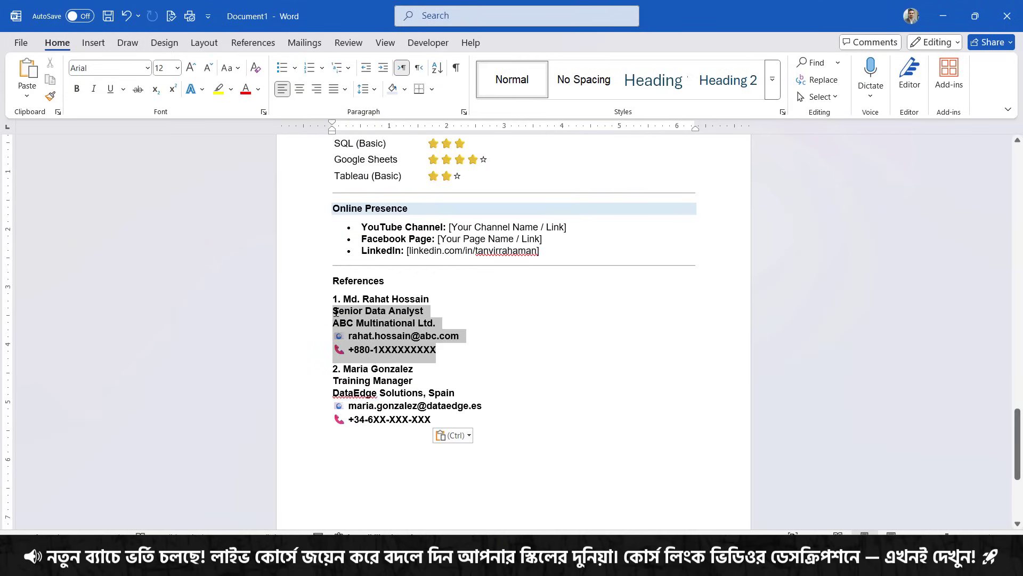
left_click(77, 88)
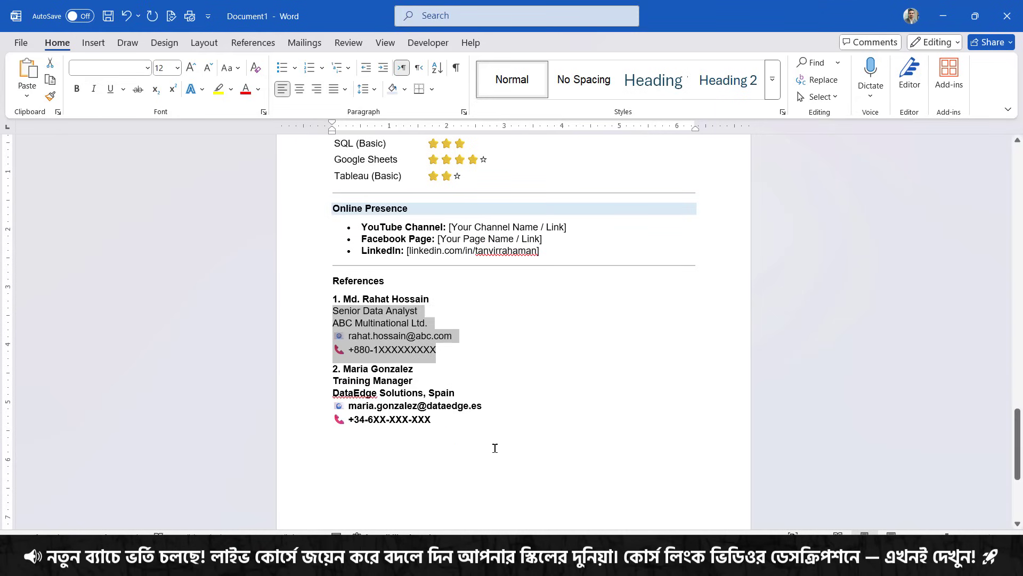
left_click_drag(442, 425, 334, 381)
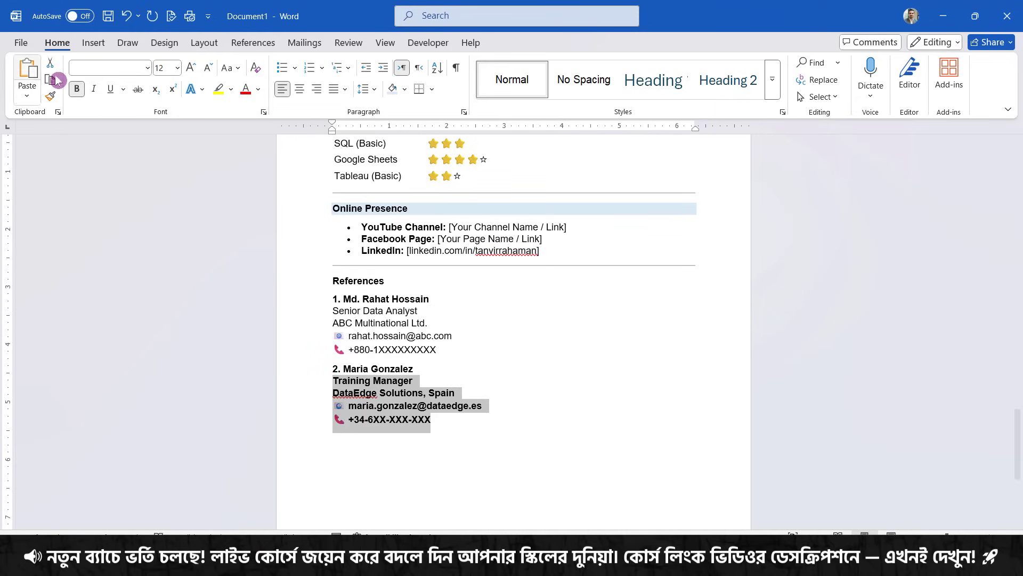
left_click(77, 88)
left_click(517, 367)
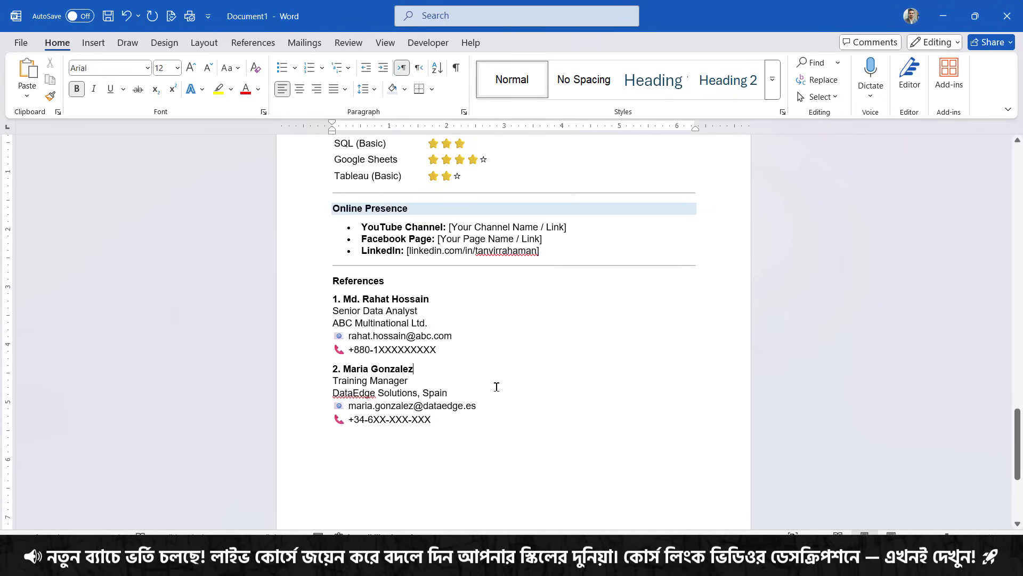
Add blank lines below the second referee's phone number and enter the line "Signature"
scroll(497, 444, "down", 5)
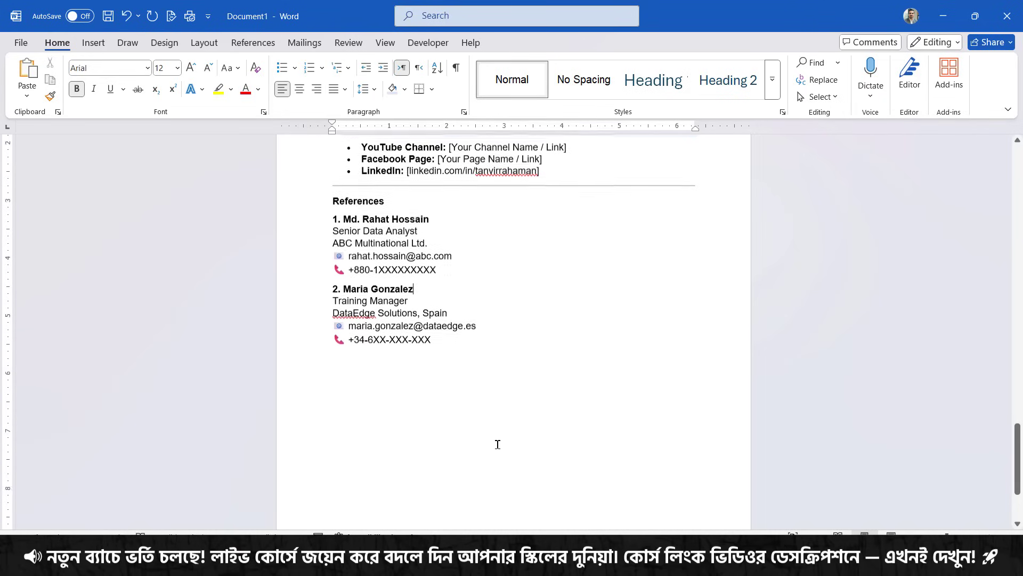
scroll(480, 386, "up", 3)
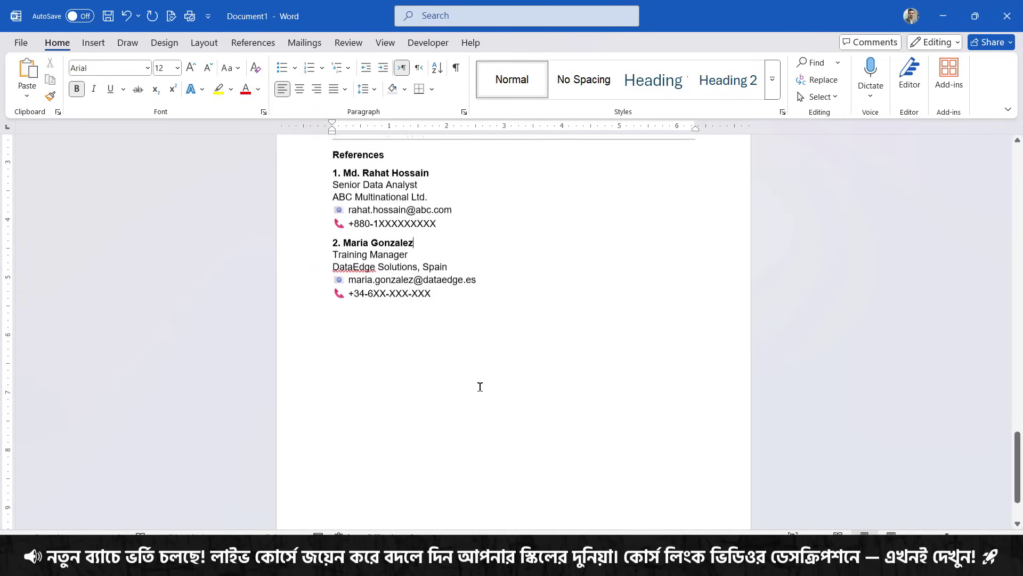
left_click(457, 331)
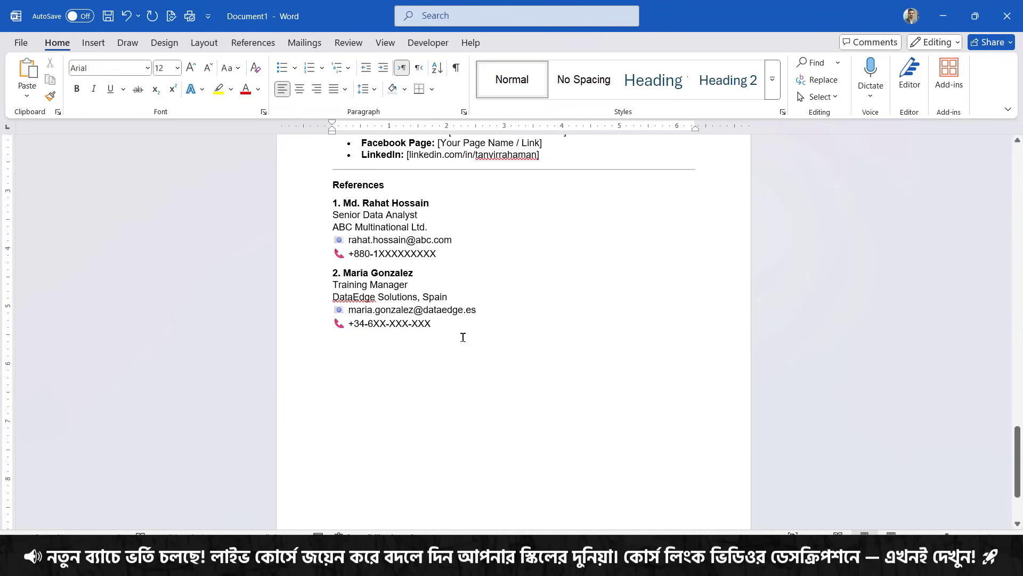
key("Return")
key("Return")
key("Return")
type("Signature")
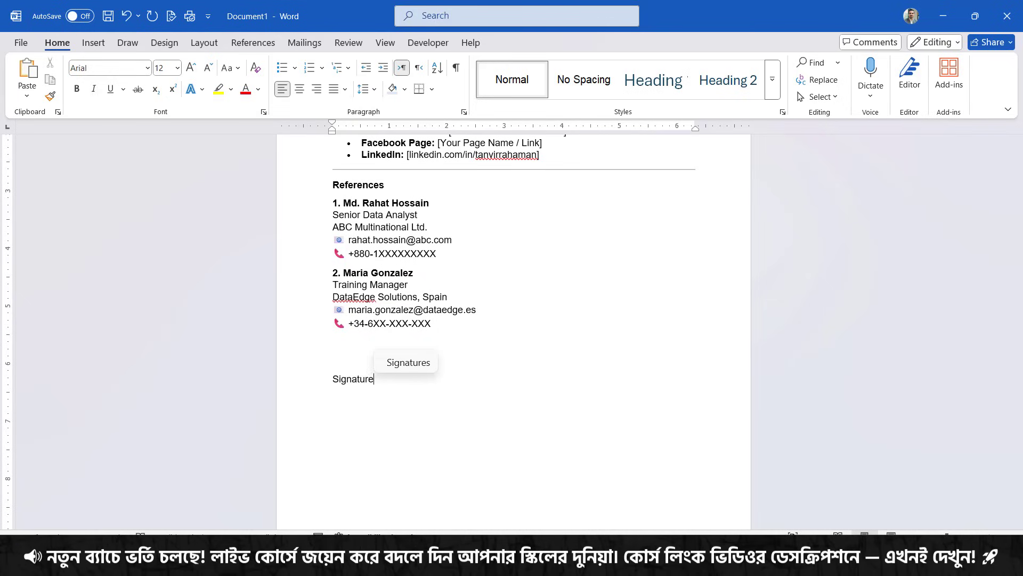
Enter the CV owner's full name on the line directly below "Signature", with no blank line between them
key("Return")
key("Return")
type("M")
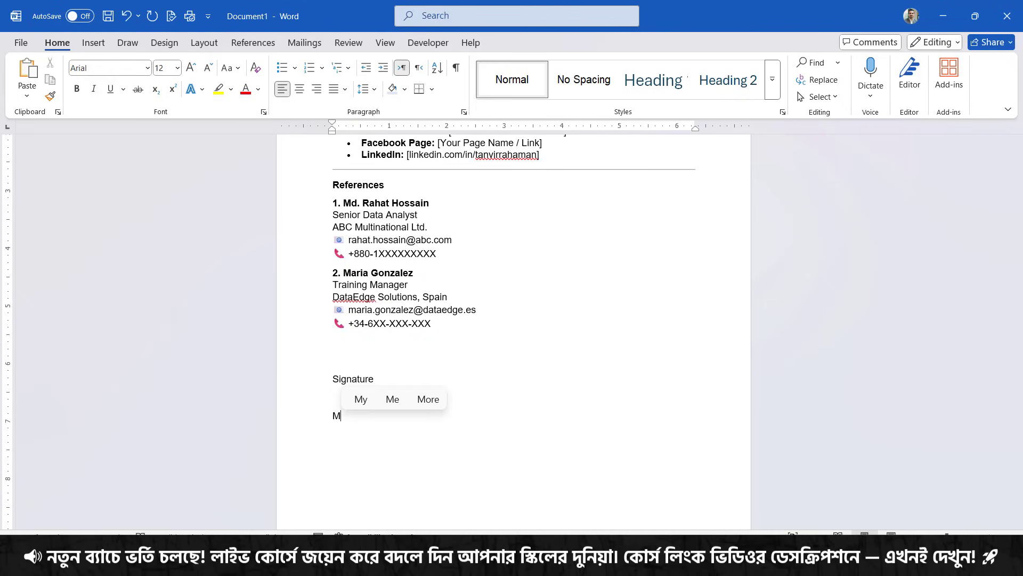
key("BackSpace")
type("Tanvir Rahaman")
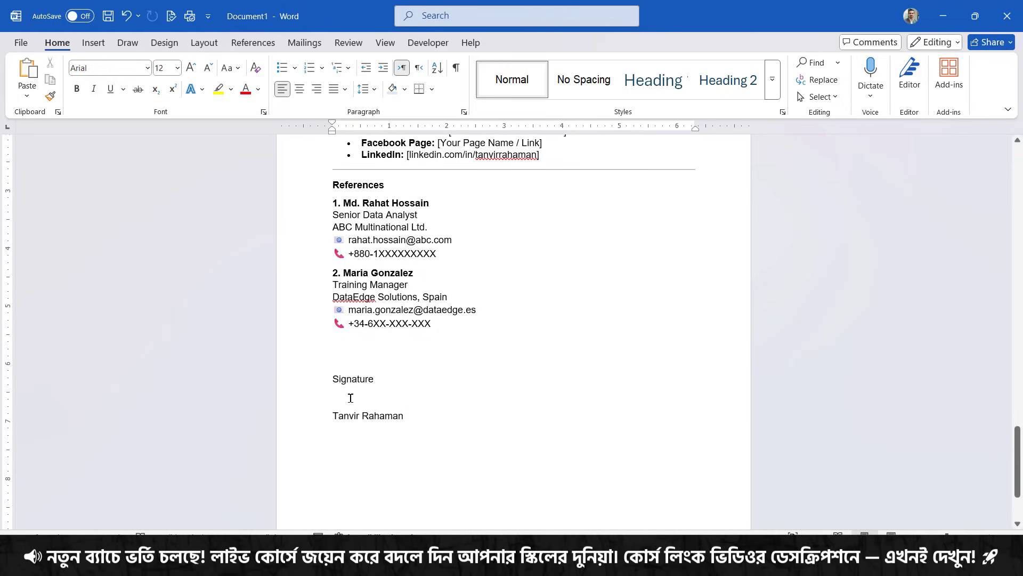
key("BackSpace")
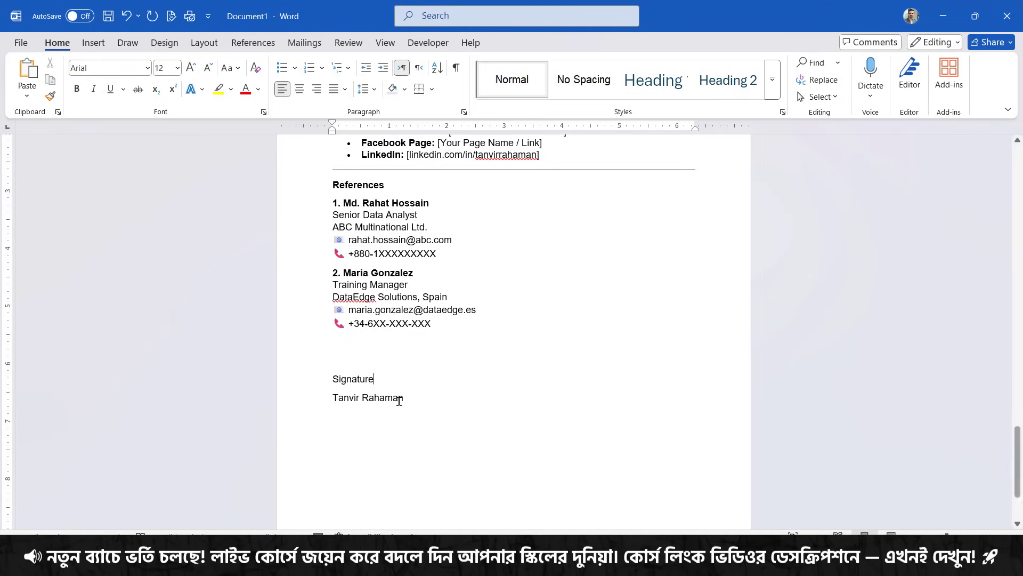
Remove the paragraph space between the Signature line and the name below it
left_click_drag(387, 400, 332, 376)
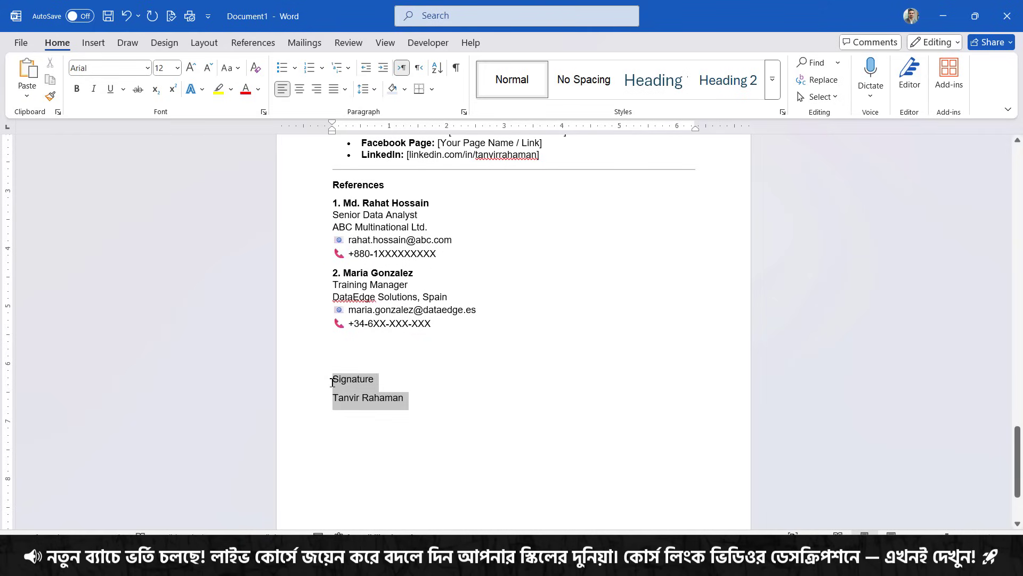
left_click(363, 88)
left_click(397, 236)
left_click(424, 395)
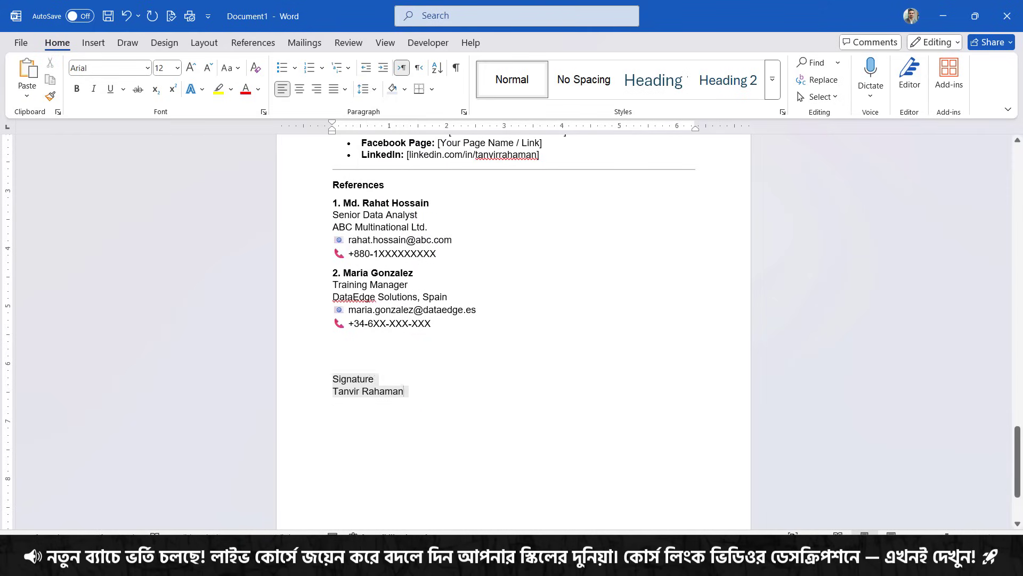
Add a blank line above "Signature" and draw a straight horizontal line about 3.16" long just above the word
key("Return")
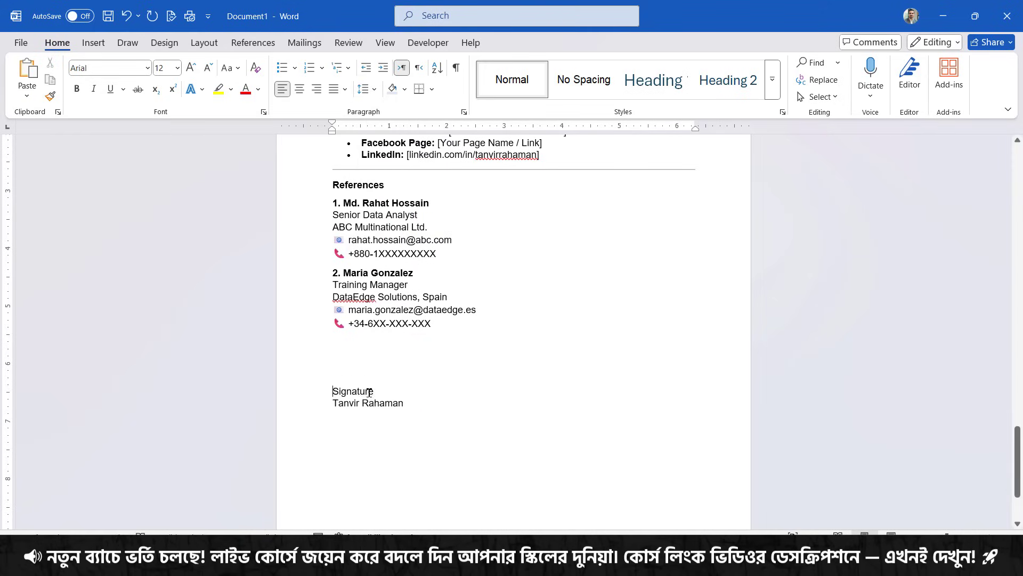
left_click(92, 43)
left_click(175, 86)
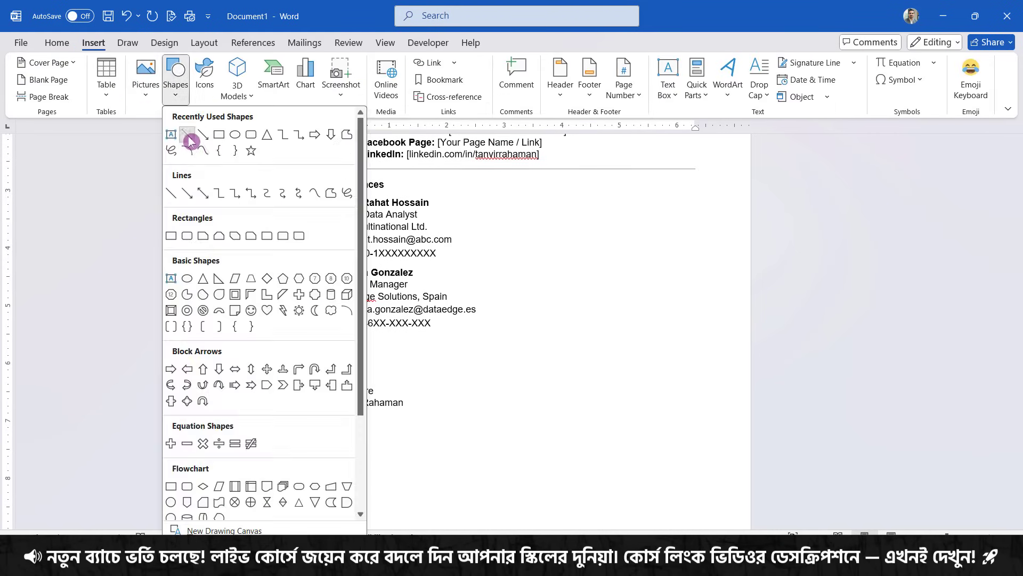
left_click(201, 133)
left_click_drag(401, 382, 507, 382)
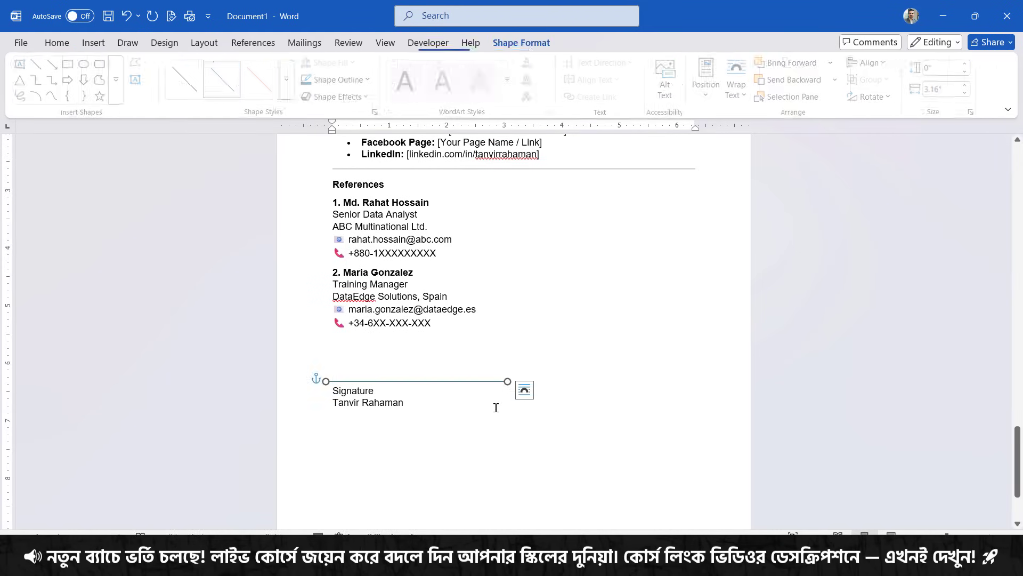
left_click(386, 364)
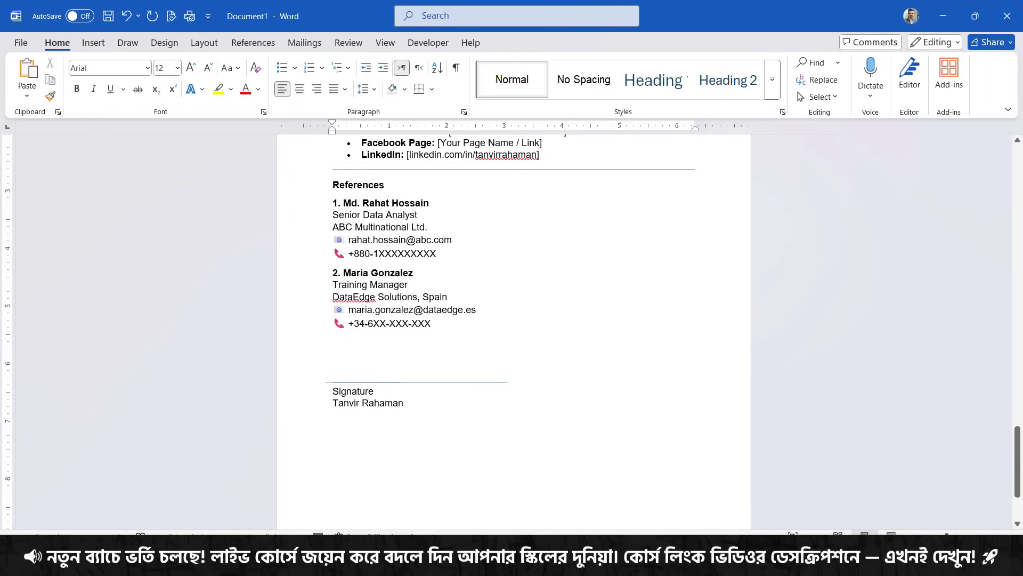
Insert more blank lines between the References section and the signature line to move the signature block down
scroll(396, 369, "up", 1)
scroll(397, 369, "down", 3)
key("Return")
key("Return")
key("Return")
key("Return")
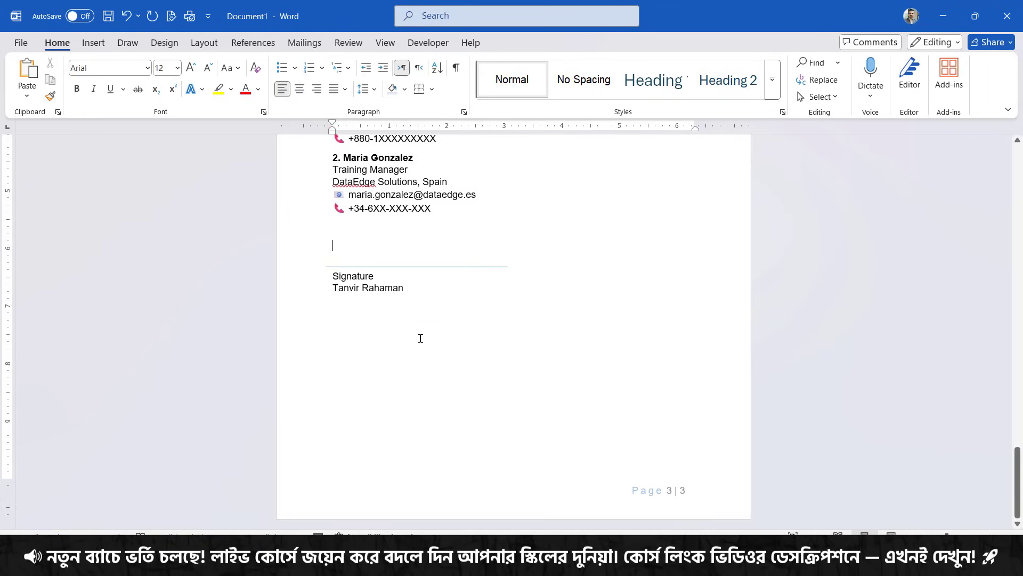
Draw a rectangle about 1.42" high and 1.49" wide in the upper-right corner of the CV's first page, beside the contact details
scroll(438, 354, "up", 5)
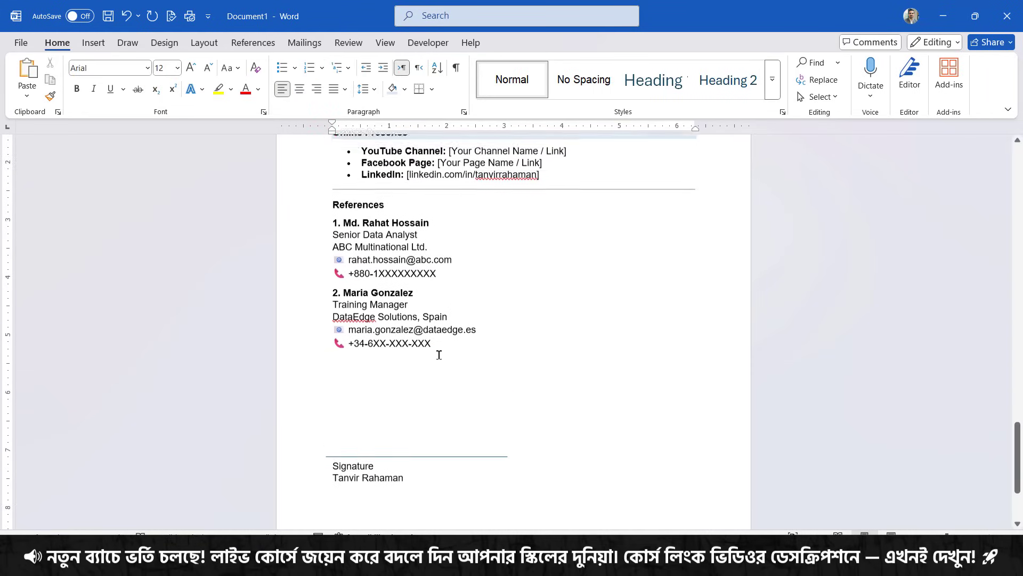
scroll(617, 432, "up", 2)
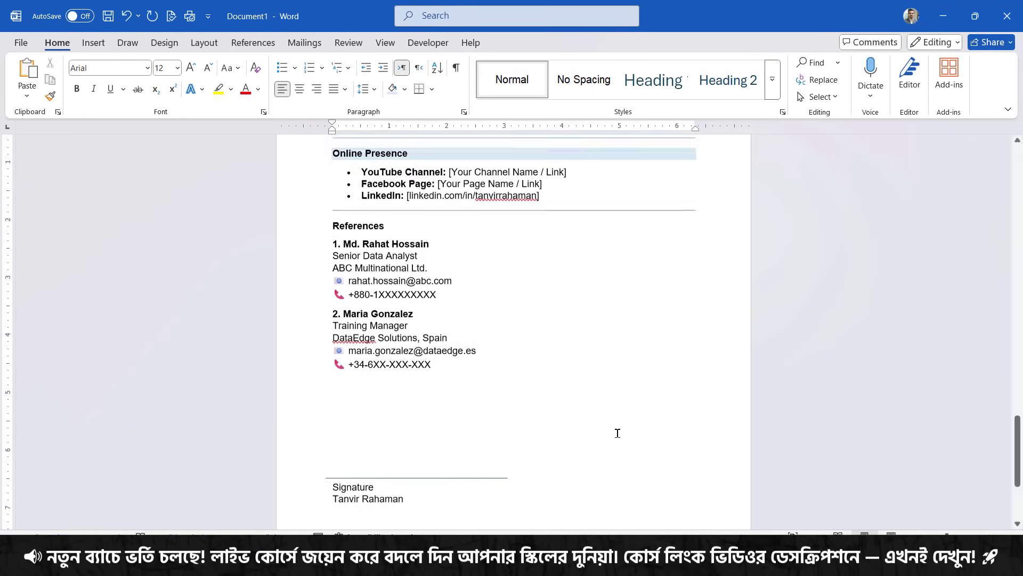
left_click_drag(1016, 441, 1012, 175)
scroll(792, 272, "down", 2)
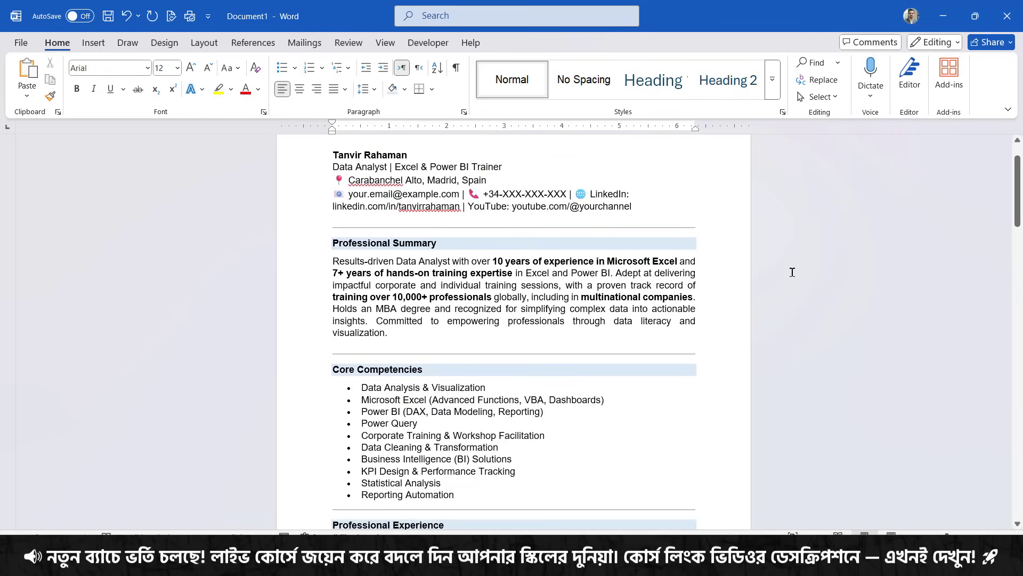
scroll(793, 272, "up", 2)
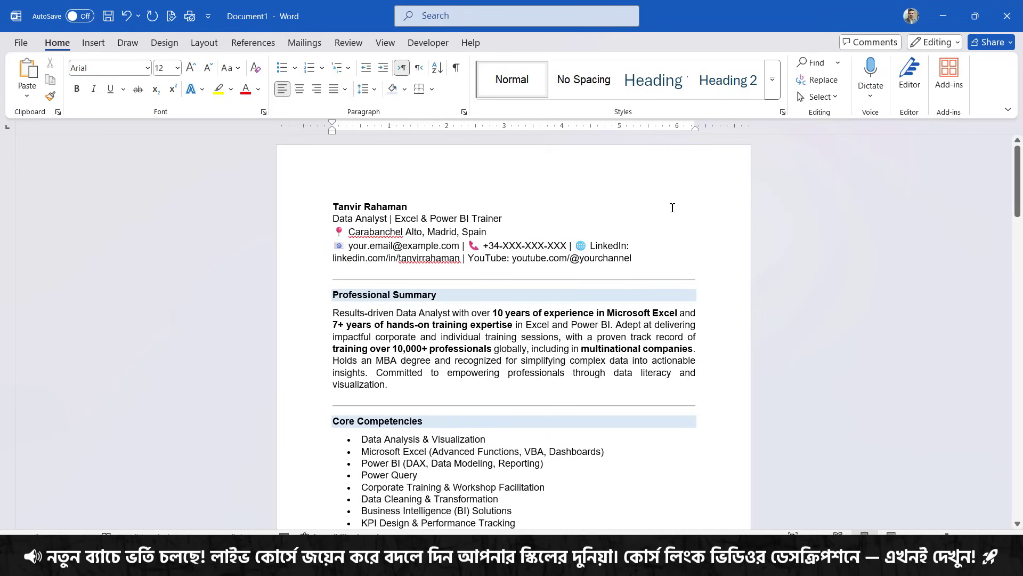
mouse_move(623, 168)
left_mouse_down()
mouse_move(732, 264)
mouse_move(771, 335)
left_mouse_up()
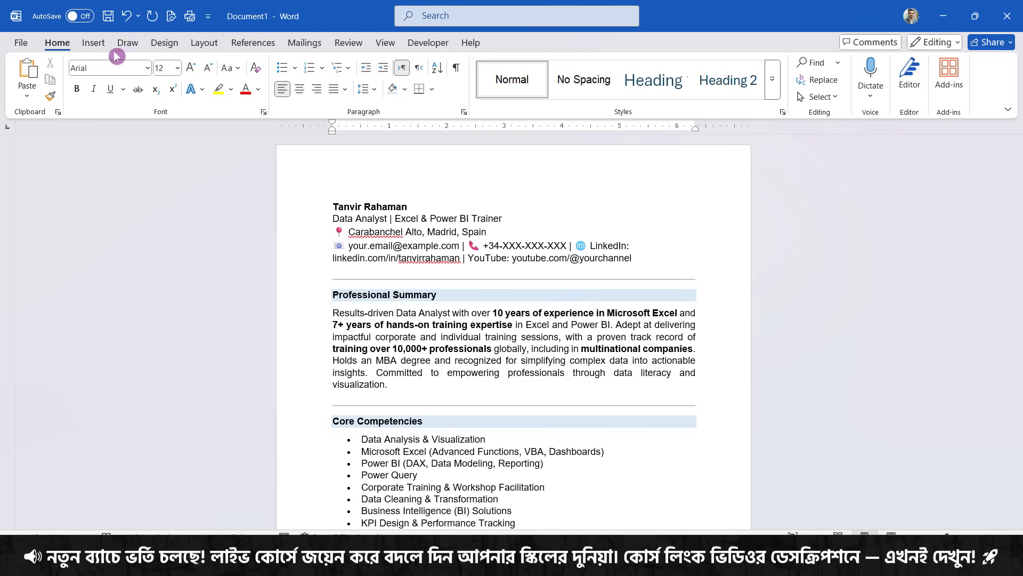
left_click(94, 43)
left_click(176, 77)
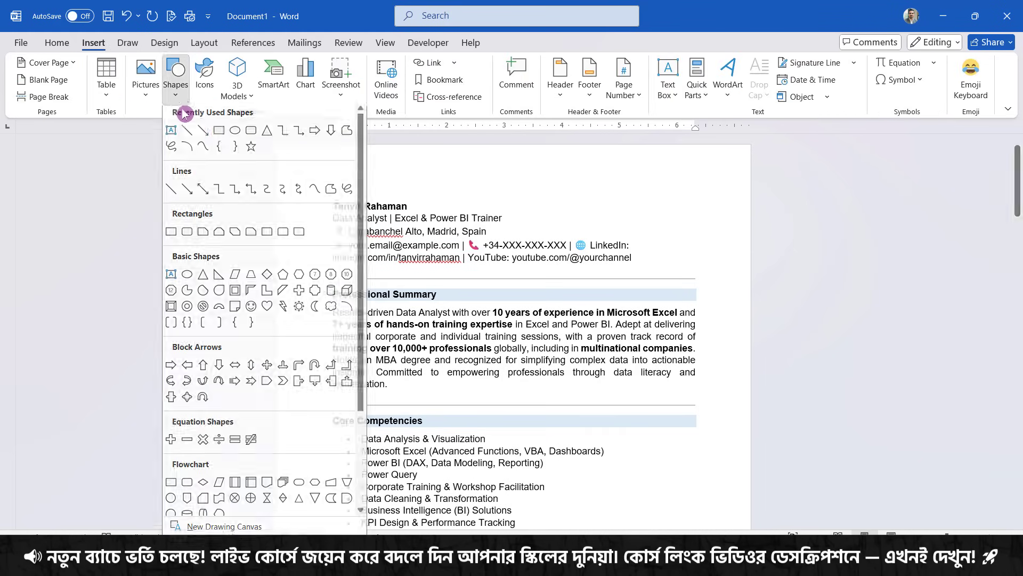
left_click(219, 134)
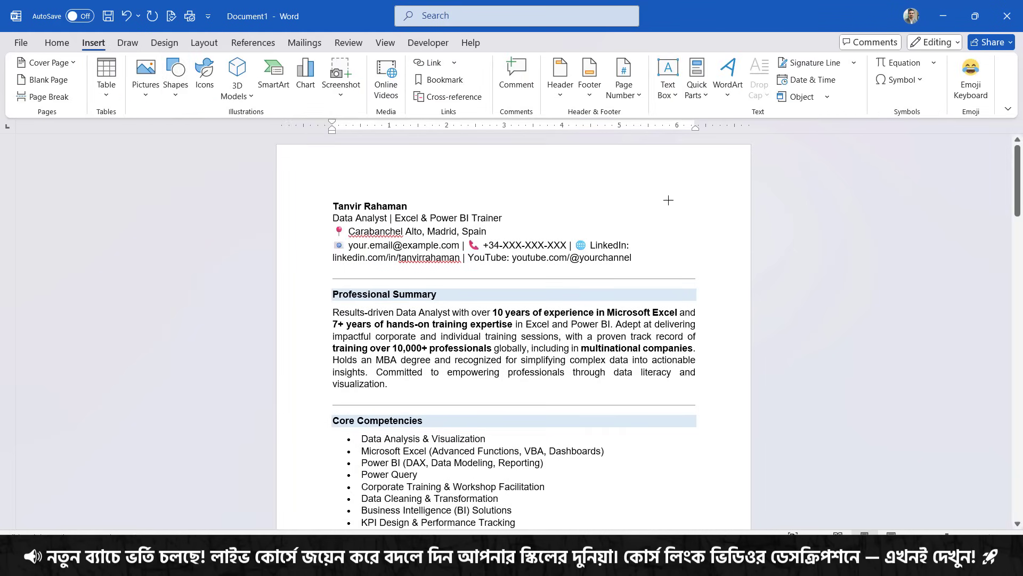
left_click_drag(640, 175, 724, 254)
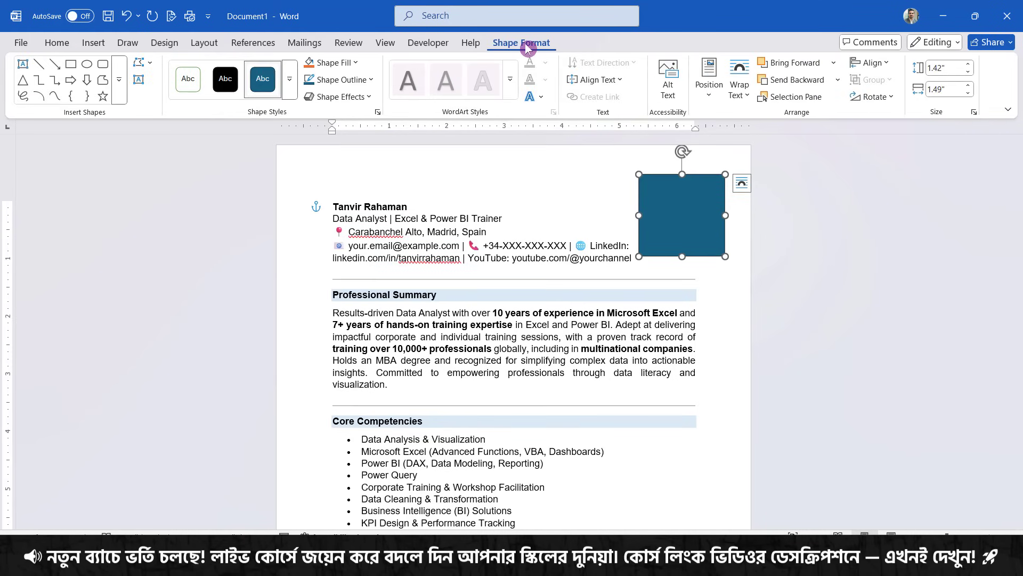
Set both the height and the width of the rectangle beside the contact details to 1.5"
left_click(955, 73)
type("1.5")
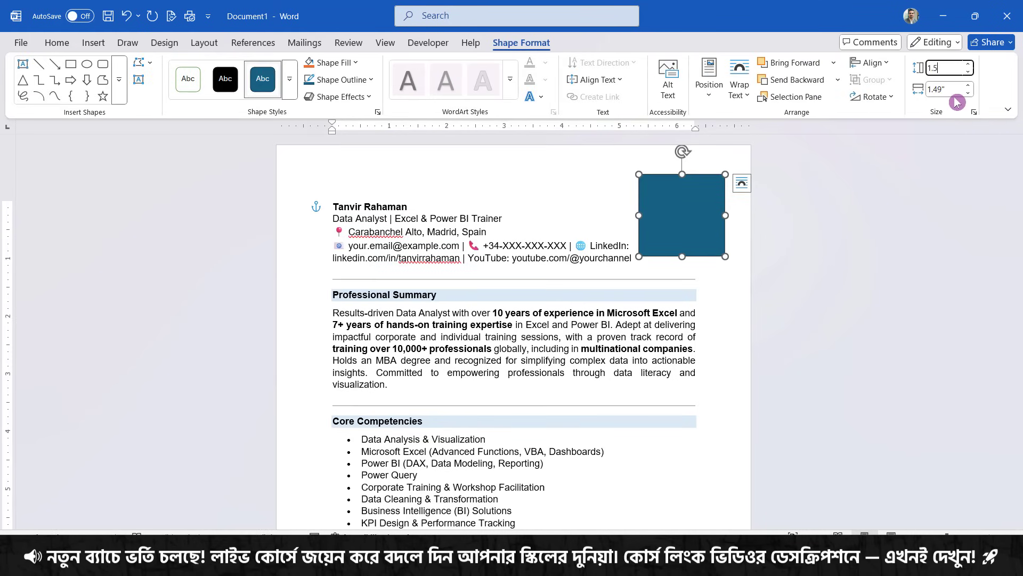
left_click(955, 90)
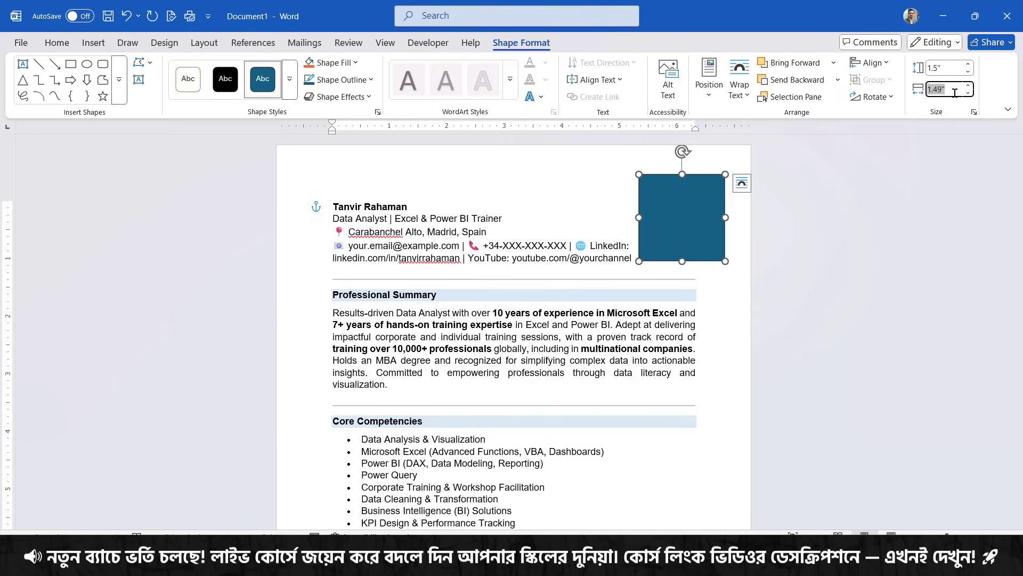
type("1.5")
key("Return")
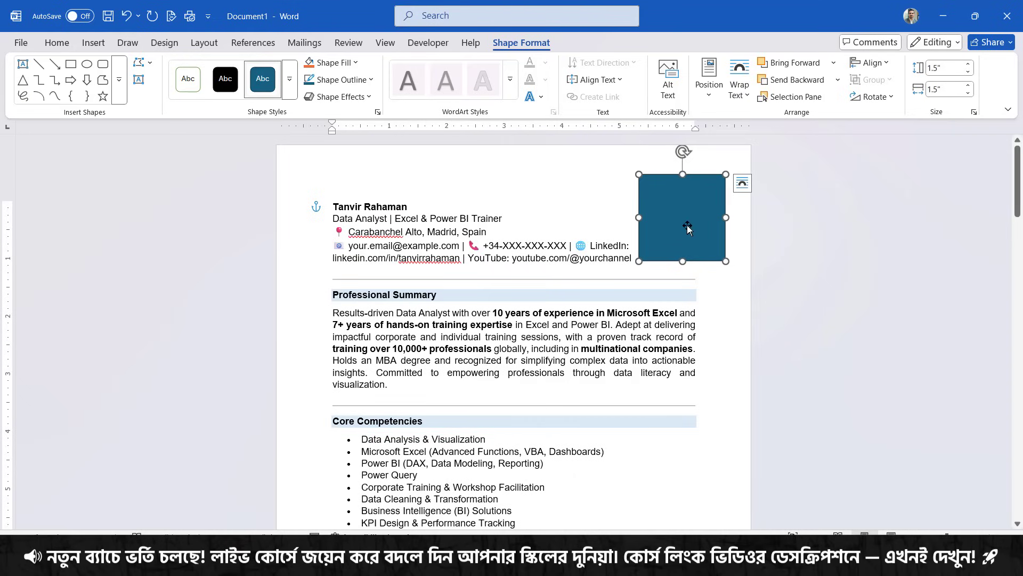
left_click_drag(687, 226, 686, 225)
Start a new line before the LinkedIn entry in the header and remove the space after the contact-detail paragraphs
left_click(577, 245)
key("Return")
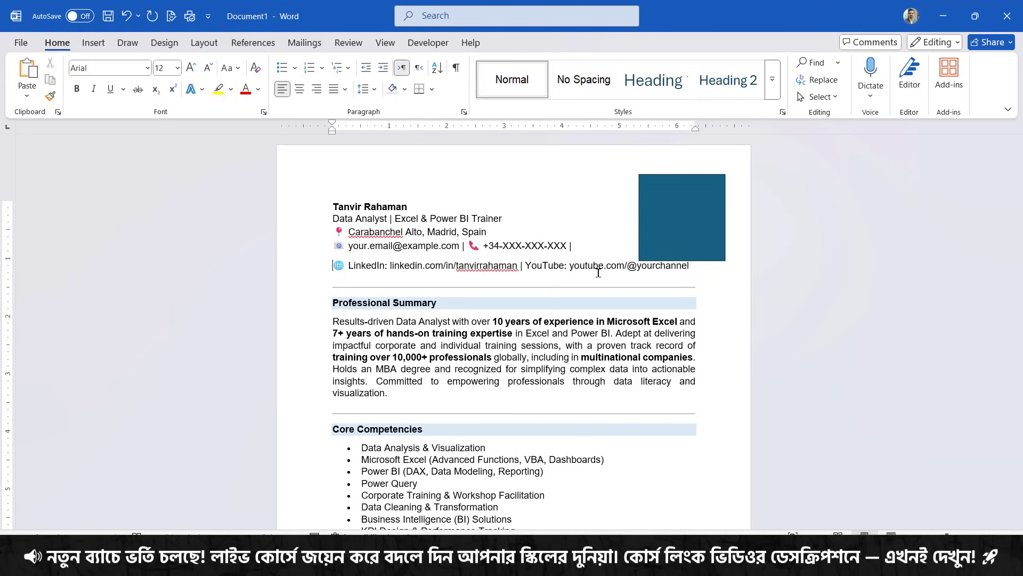
left_click_drag(695, 270, 335, 231)
left_click(375, 89)
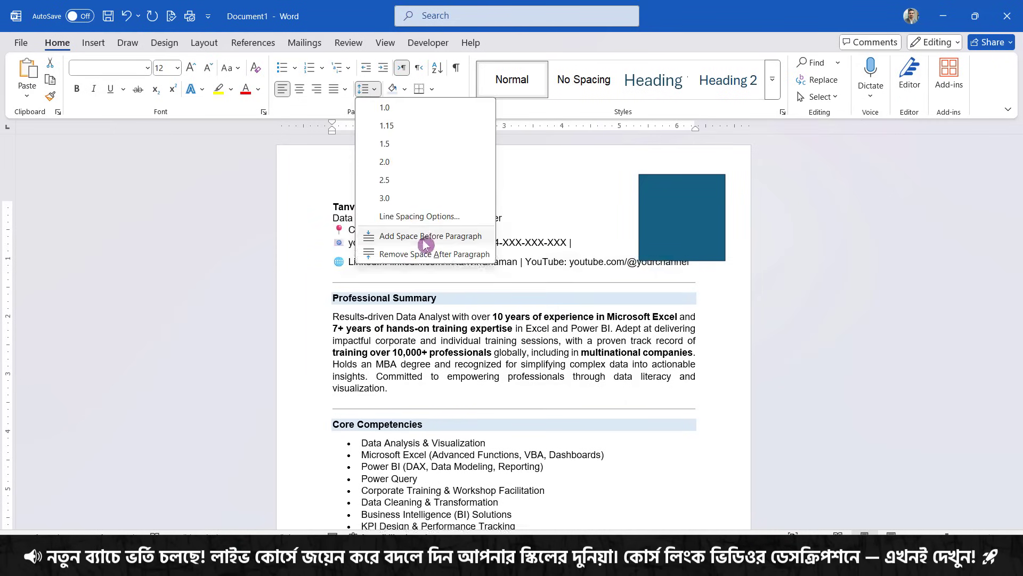
left_click(395, 251)
Delete the YouTube link and the separator before it from the end of the LinkedIn line
left_click(582, 268)
left_click_drag(525, 259, 687, 269)
left_click(554, 259)
left_click_drag(525, 258, 689, 261)
left_click(569, 259)
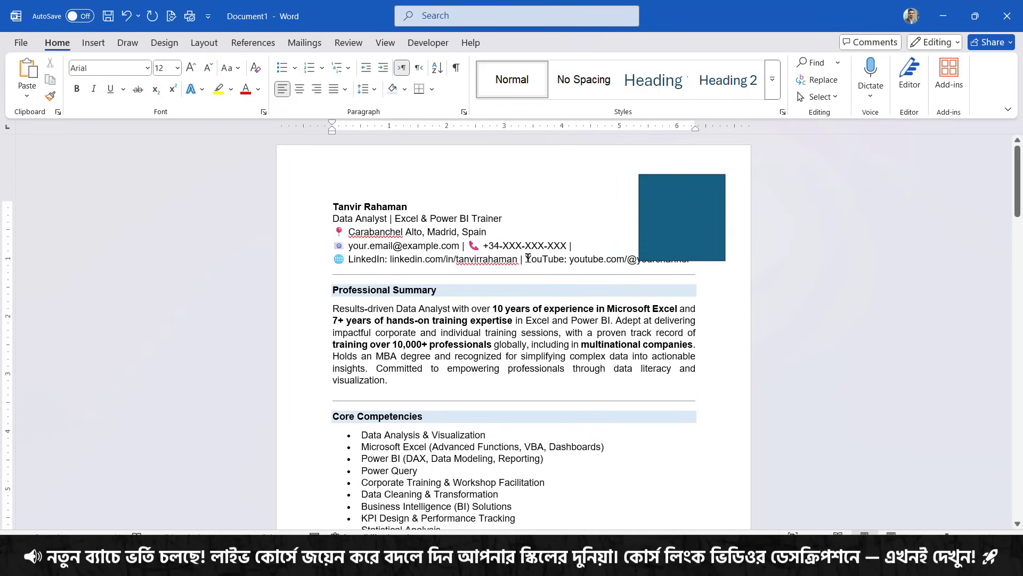
left_click_drag(527, 258, 689, 262)
key("Delete")
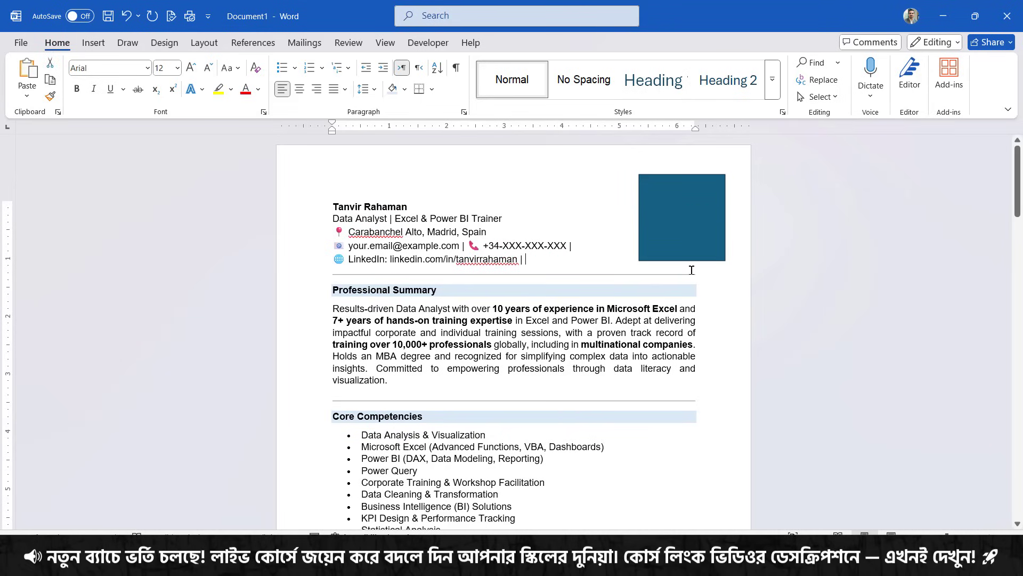
key("BackSpace")
key("BackSpace")
key("BackSpace")
Shift the square left until its right edge lines up with the right text margin
left_click(672, 227)
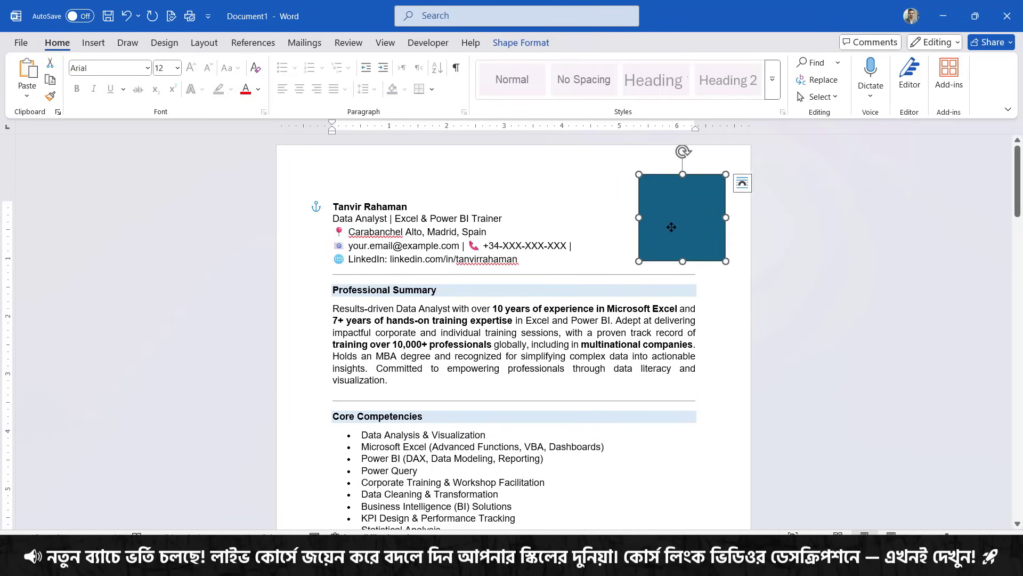
key("Left")
key("Left")
key("Left")
key("Left")
key("Left")
key("Left")
key("Left")
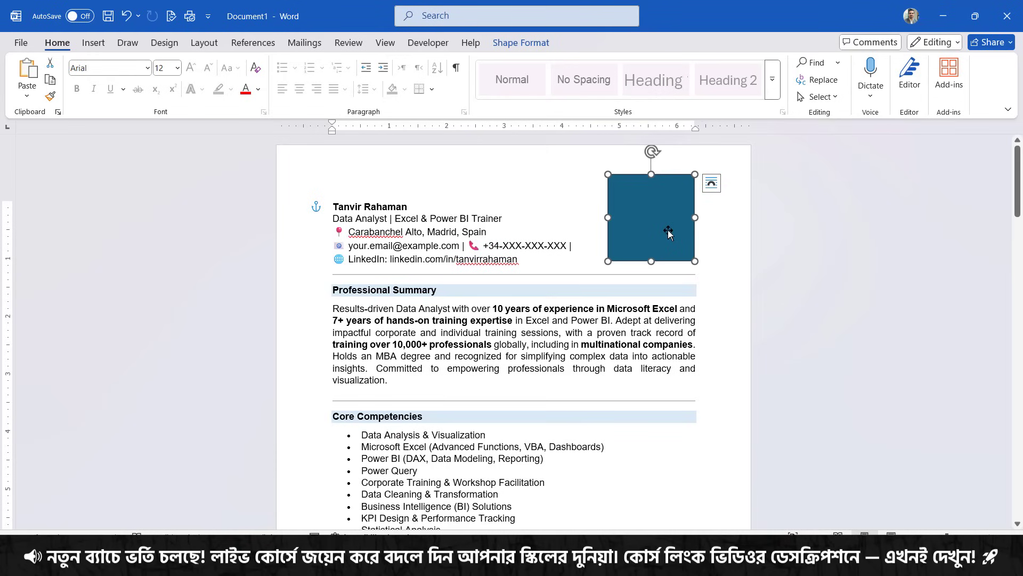
Fill the square with the 1024 x 1024 JPG portrait photo stored on the YT and FB Files (F:) drive
left_click(542, 48)
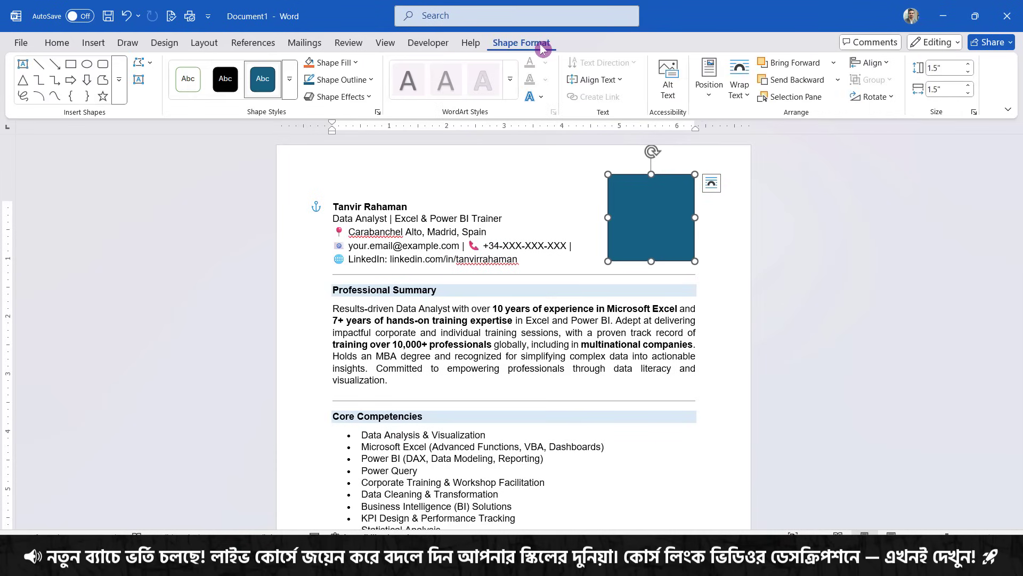
left_click(327, 64)
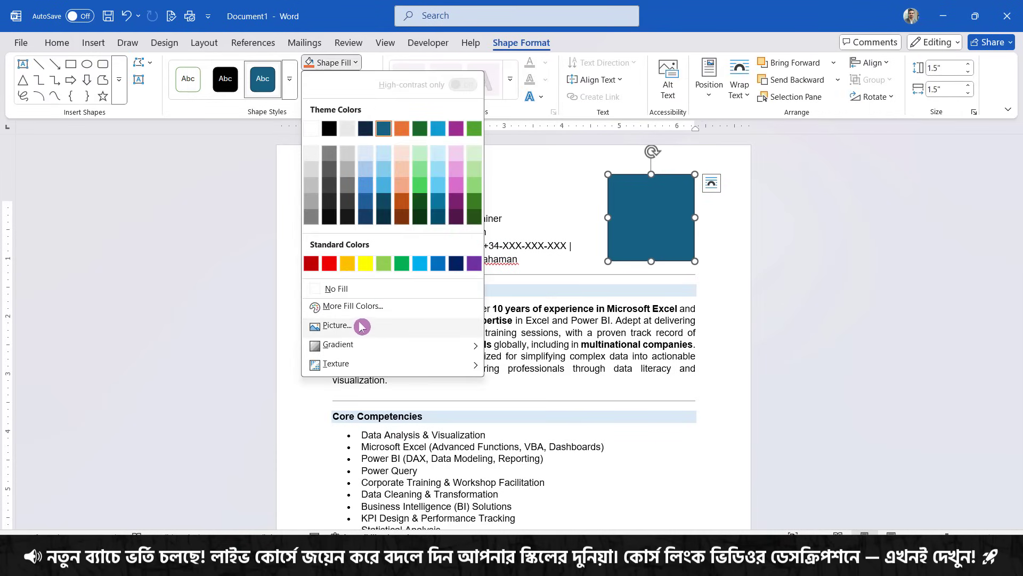
left_click(341, 326)
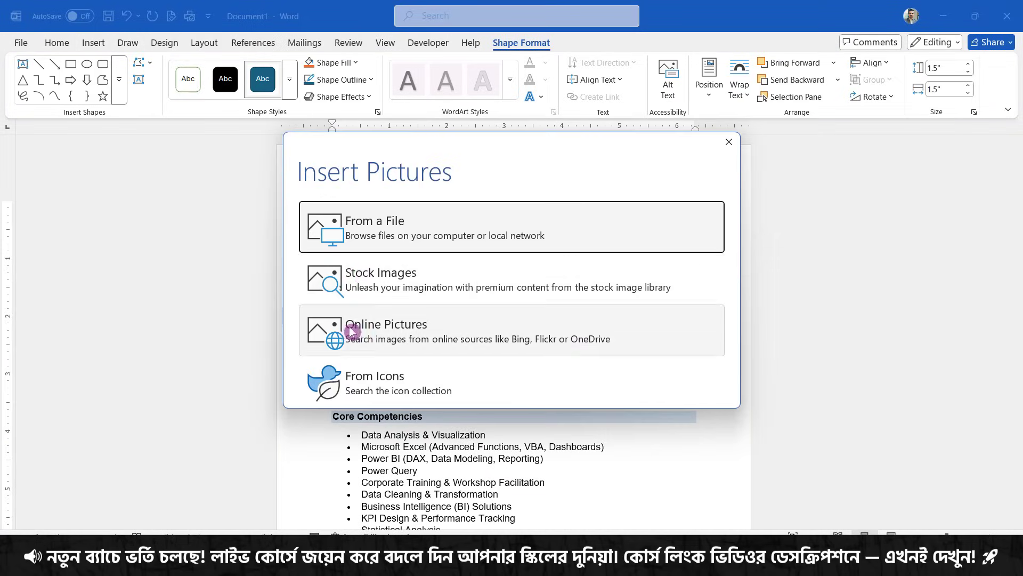
left_click(375, 233)
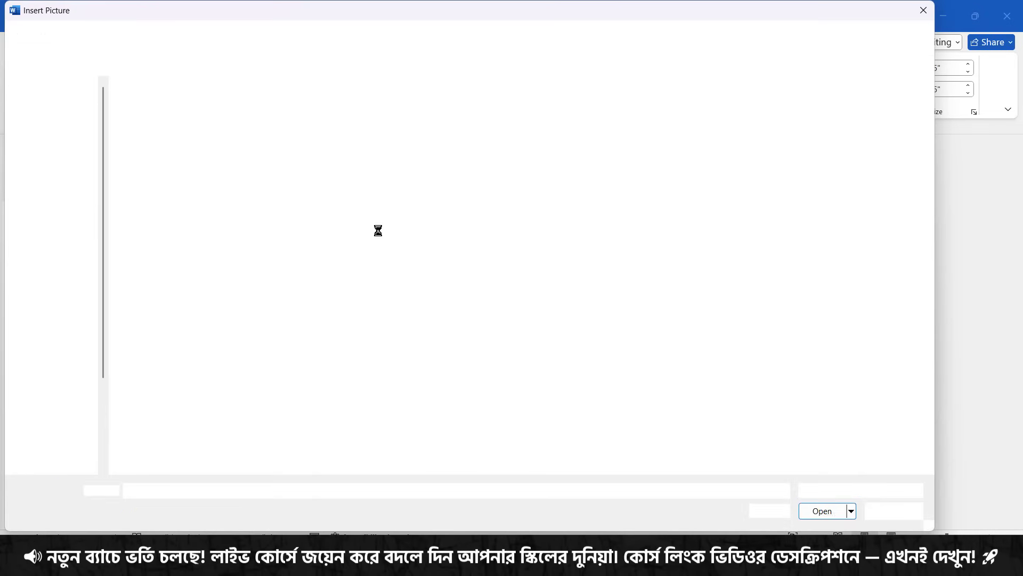
scroll(72, 368, "down", 2)
left_click(80, 390)
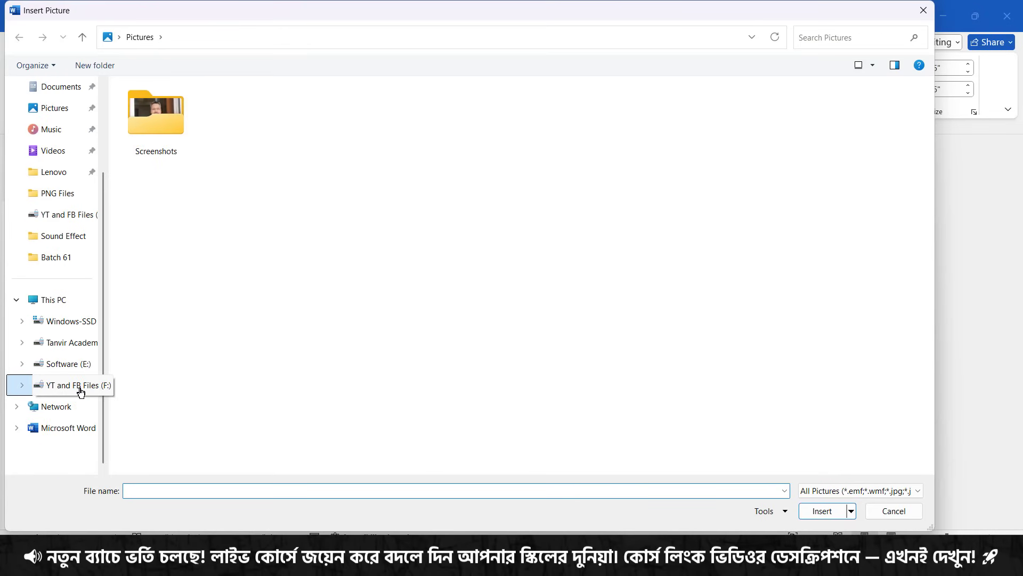
scroll(595, 413, "down", 10)
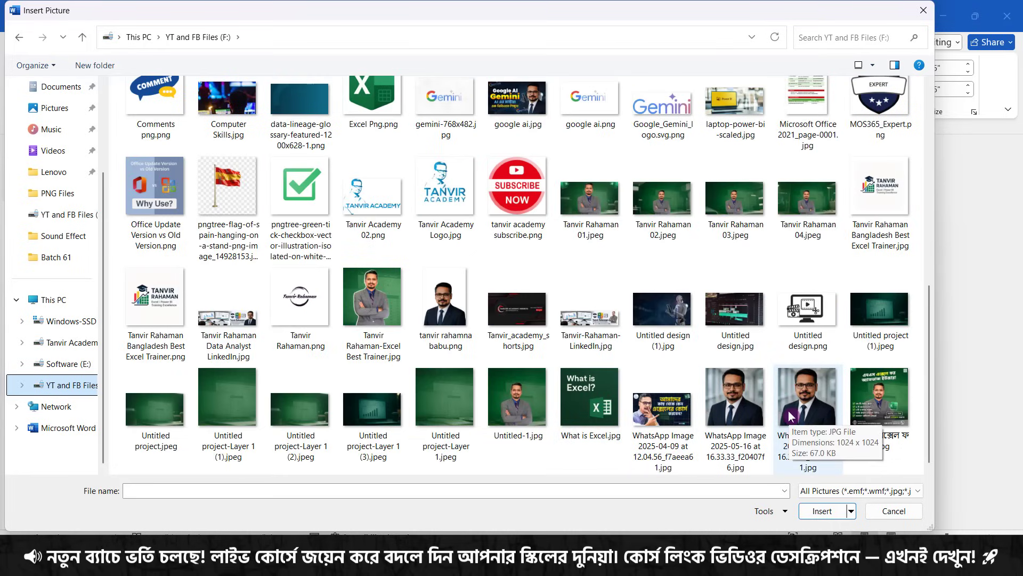
double_click(791, 416)
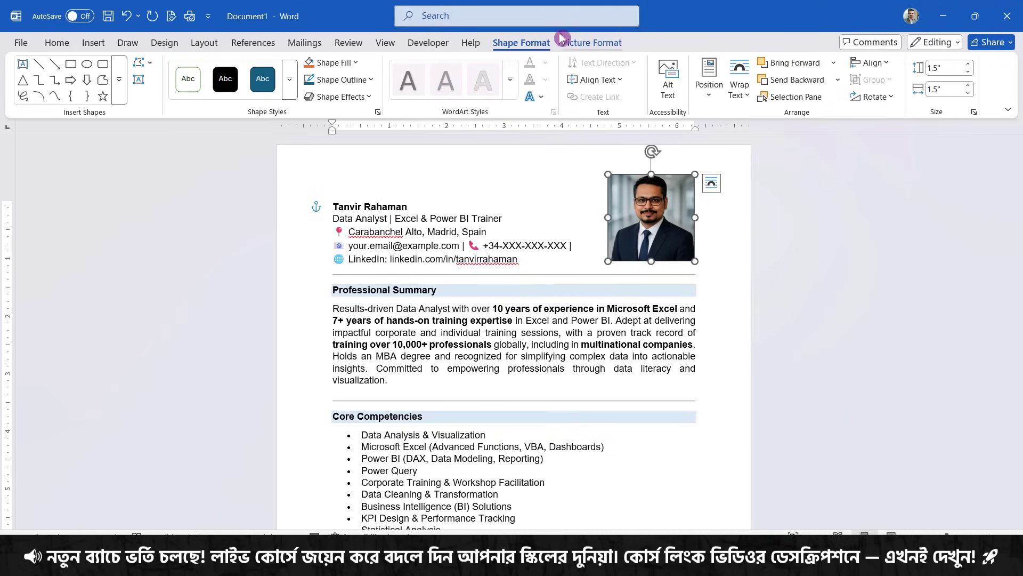
Crop the portrait by enlarging the picture behind the square frame and repositioning it so the face is centred
left_click(613, 44)
left_click(903, 74)
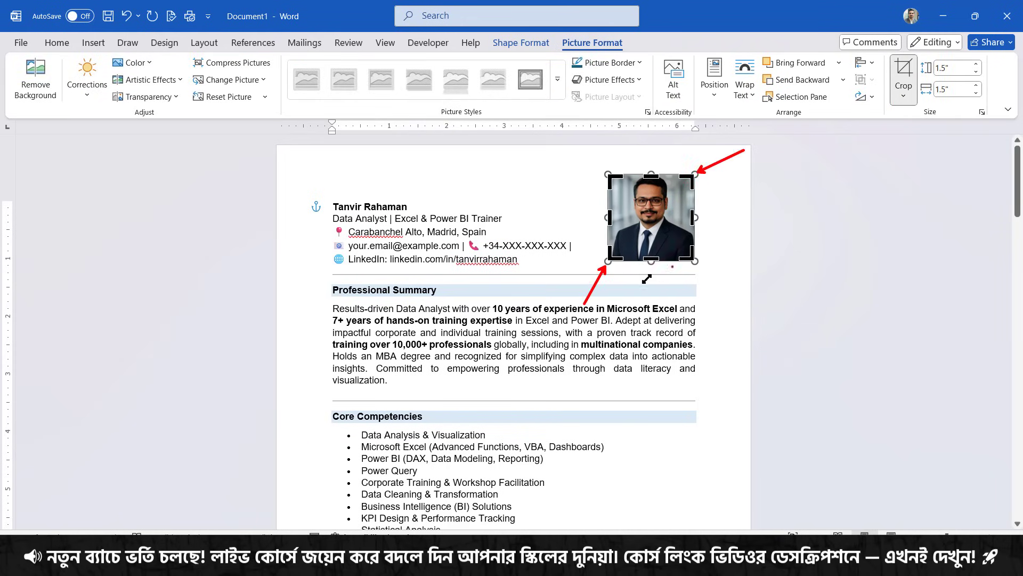
left_click_drag(607, 262, 594, 292)
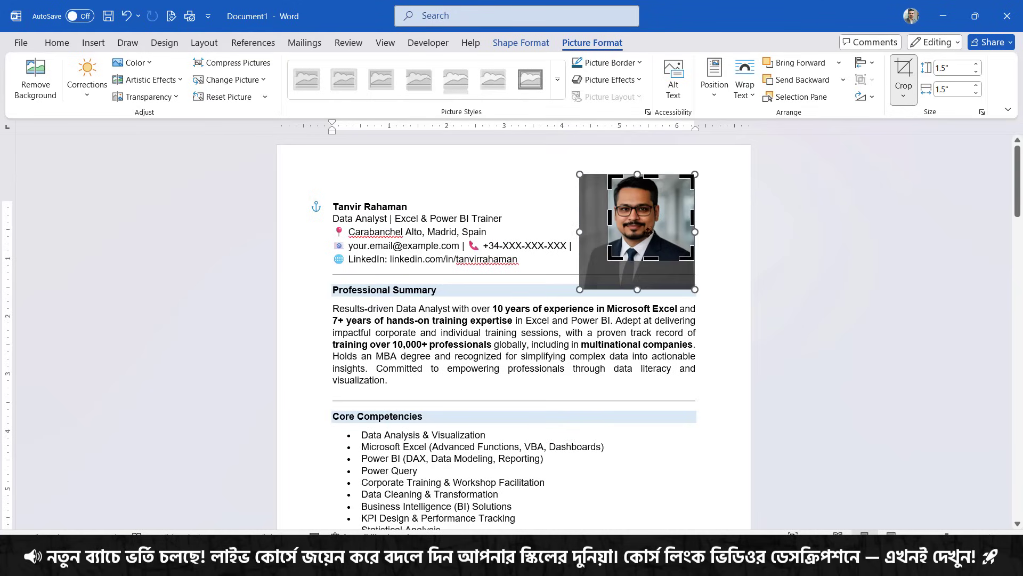
left_click_drag(650, 233, 660, 232)
left_click(913, 73)
left_click(859, 276)
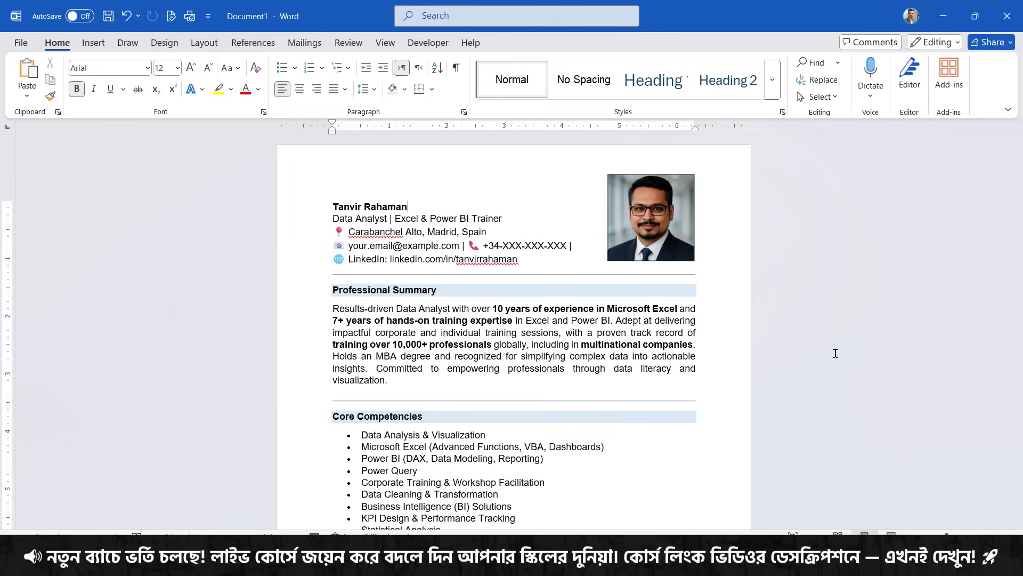
Save the CV to the Desktop as a PDF, keeping the suggested file name
left_click(21, 42)
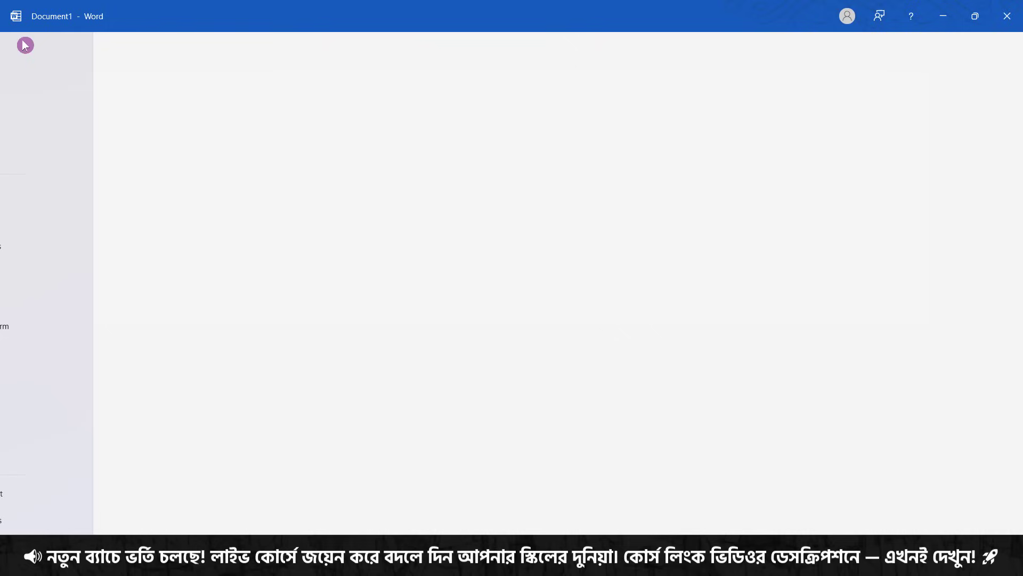
left_click(51, 247)
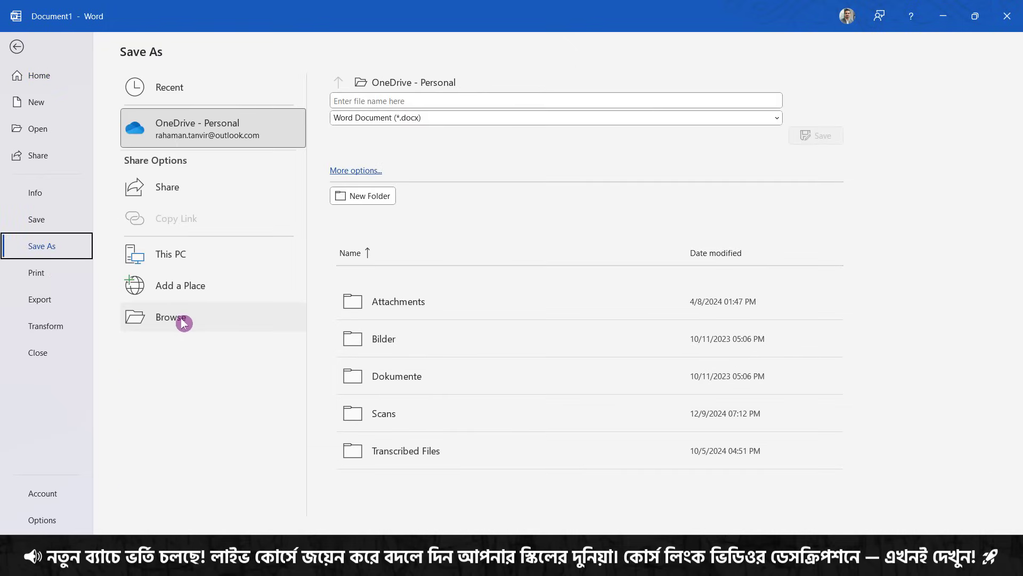
left_click(197, 334)
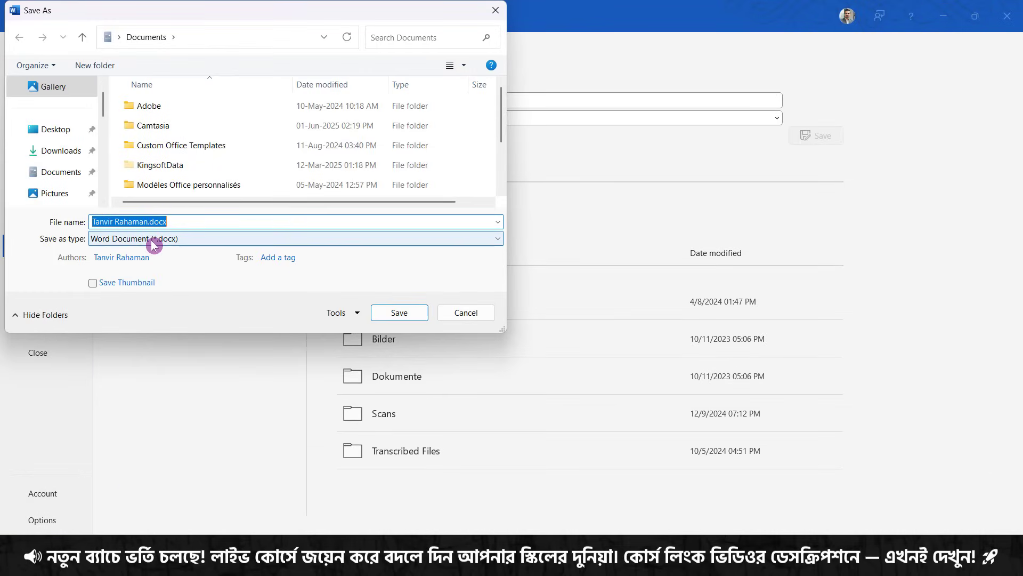
left_click(50, 129)
left_click(180, 244)
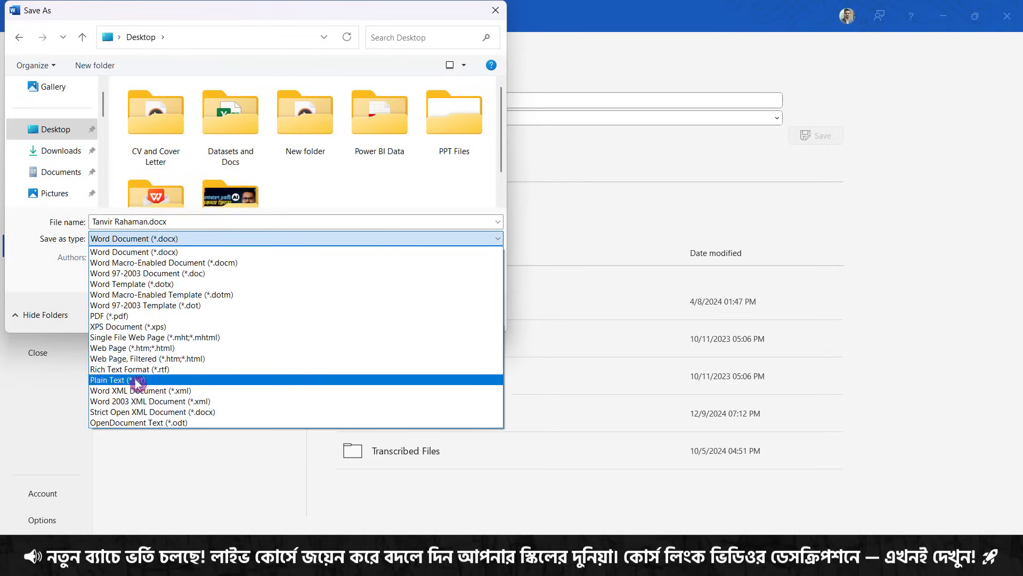
left_click(152, 319)
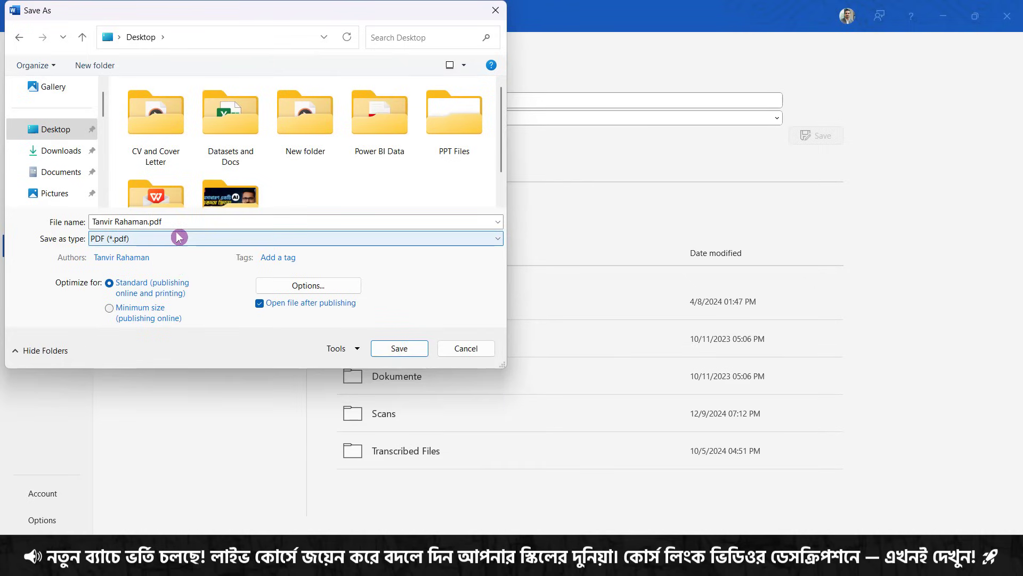
left_click(381, 347)
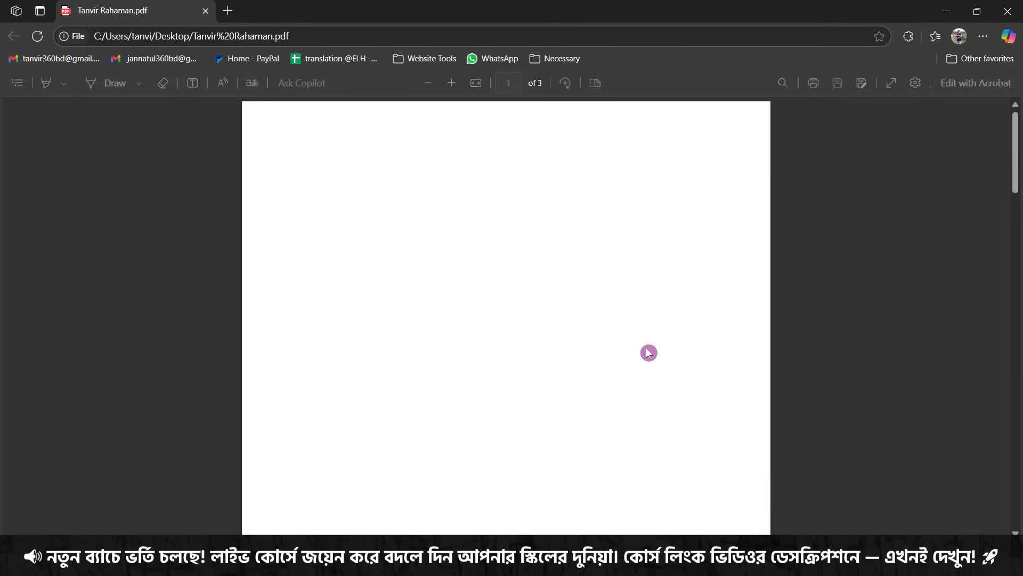
Fit the whole page of the exported PDF in the browser and show it in two-page view
left_click(474, 84)
left_click(475, 85)
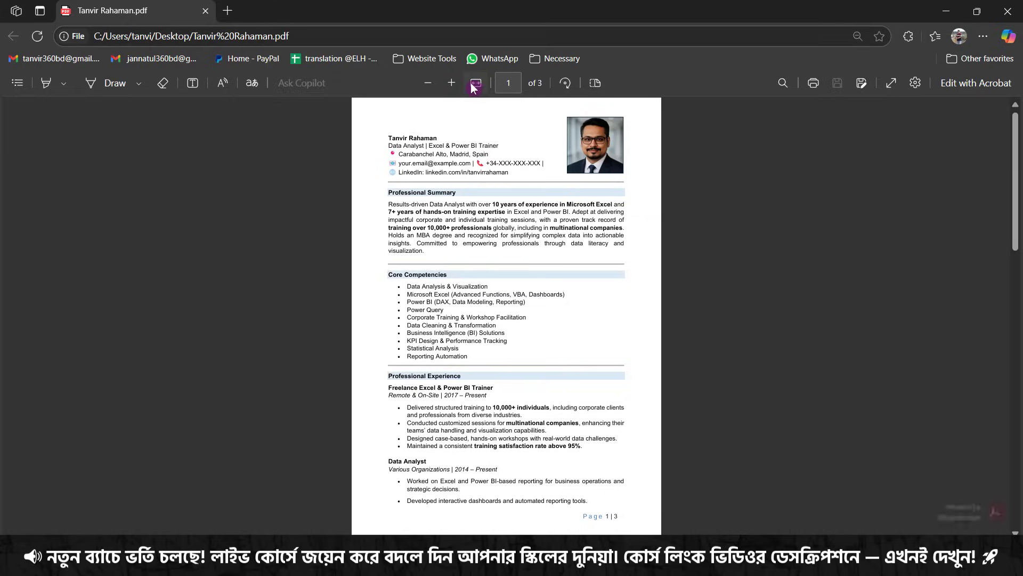
left_click(596, 83)
left_click(498, 135)
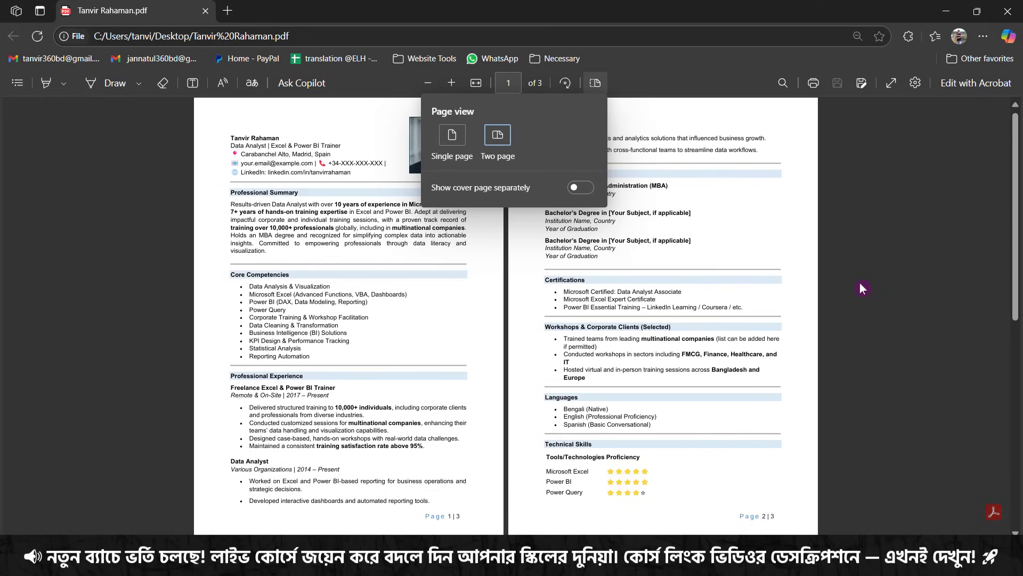
Zoom out to examine all pages of the exported CV together, and fit the two-page spread to the window width
left_click(894, 322)
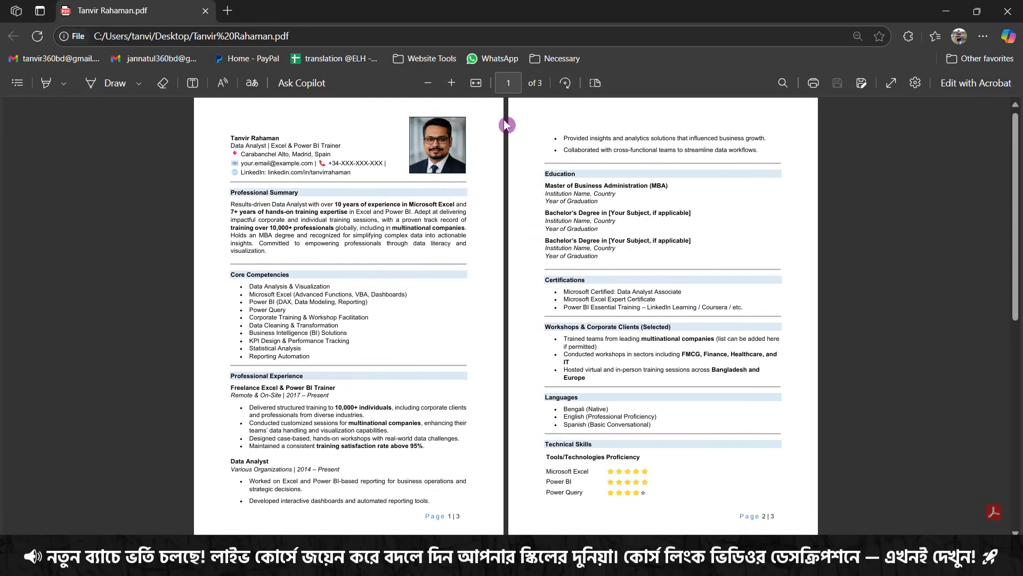
left_click(427, 84)
left_click(427, 83)
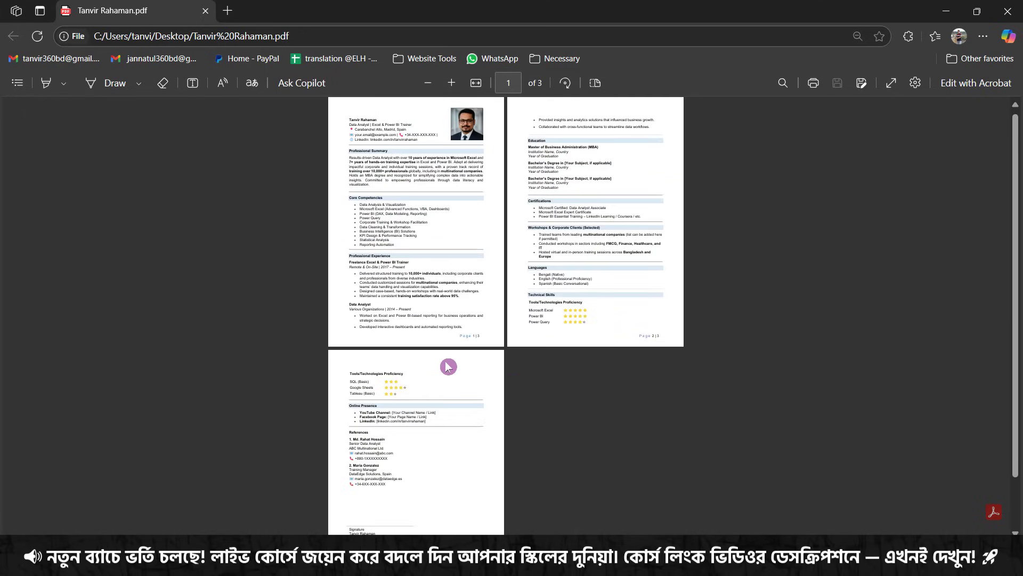
scroll(469, 411, "down", 1)
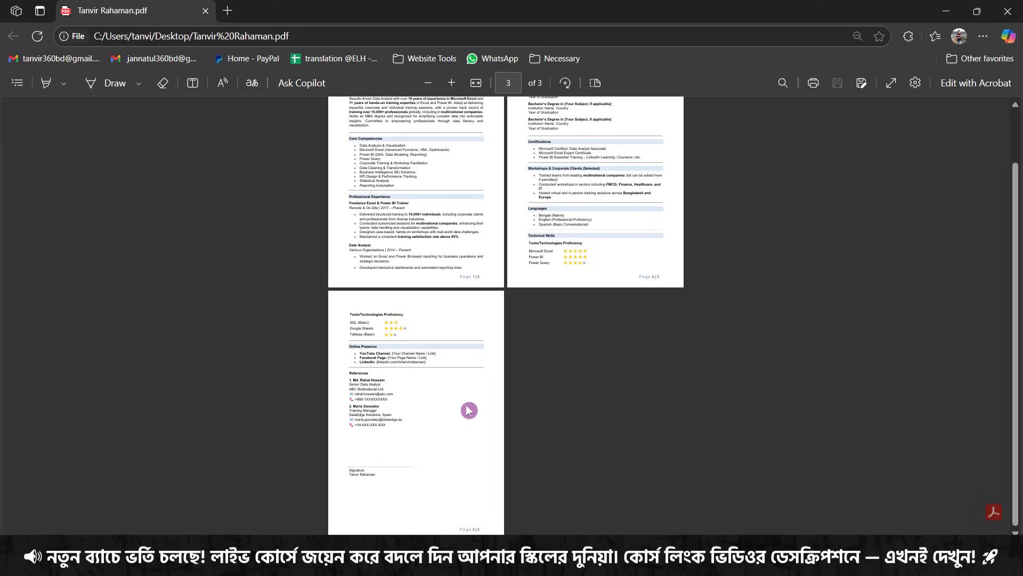
scroll(469, 411, "up", 1)
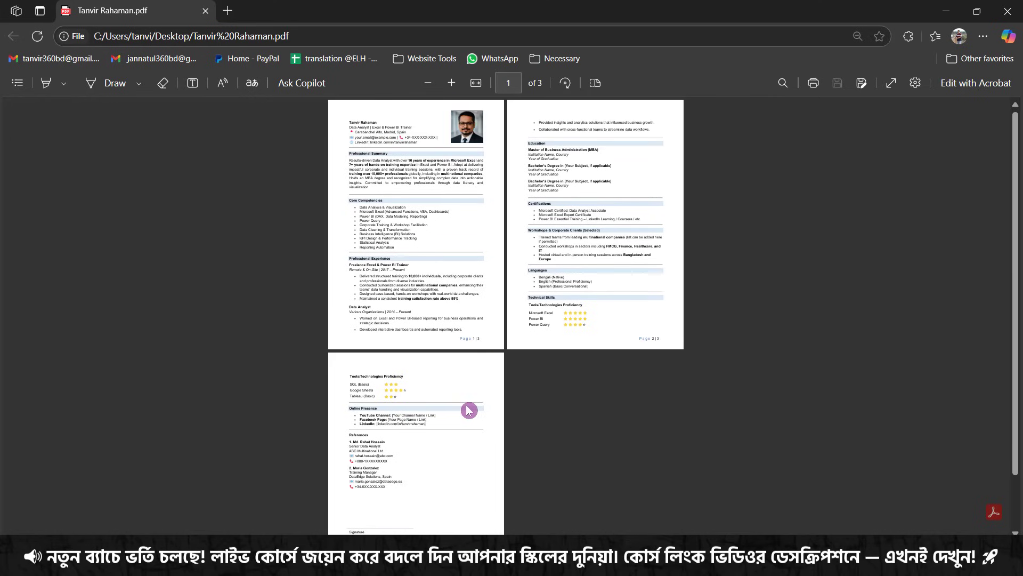
left_click(598, 85)
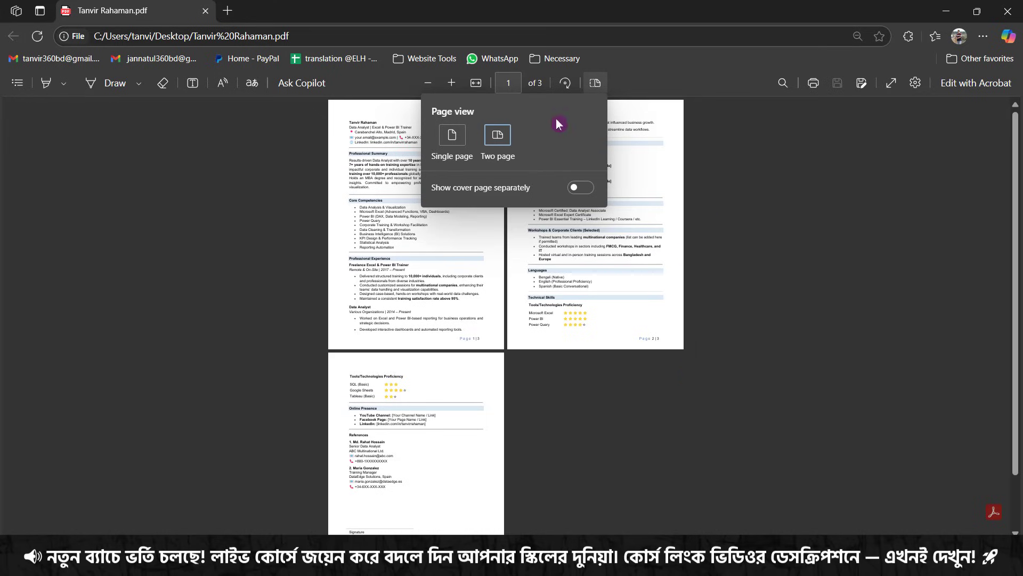
left_click(479, 83)
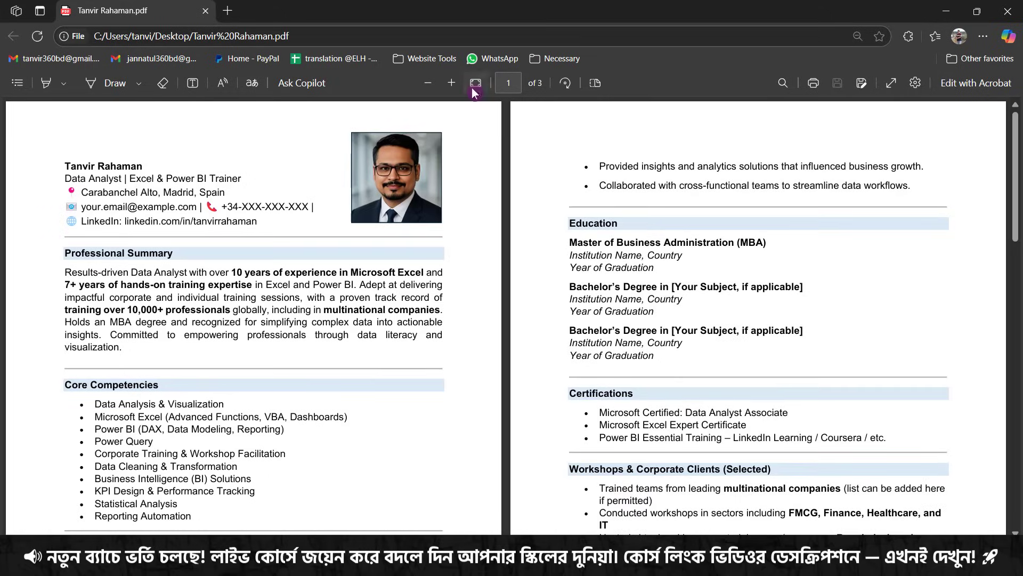